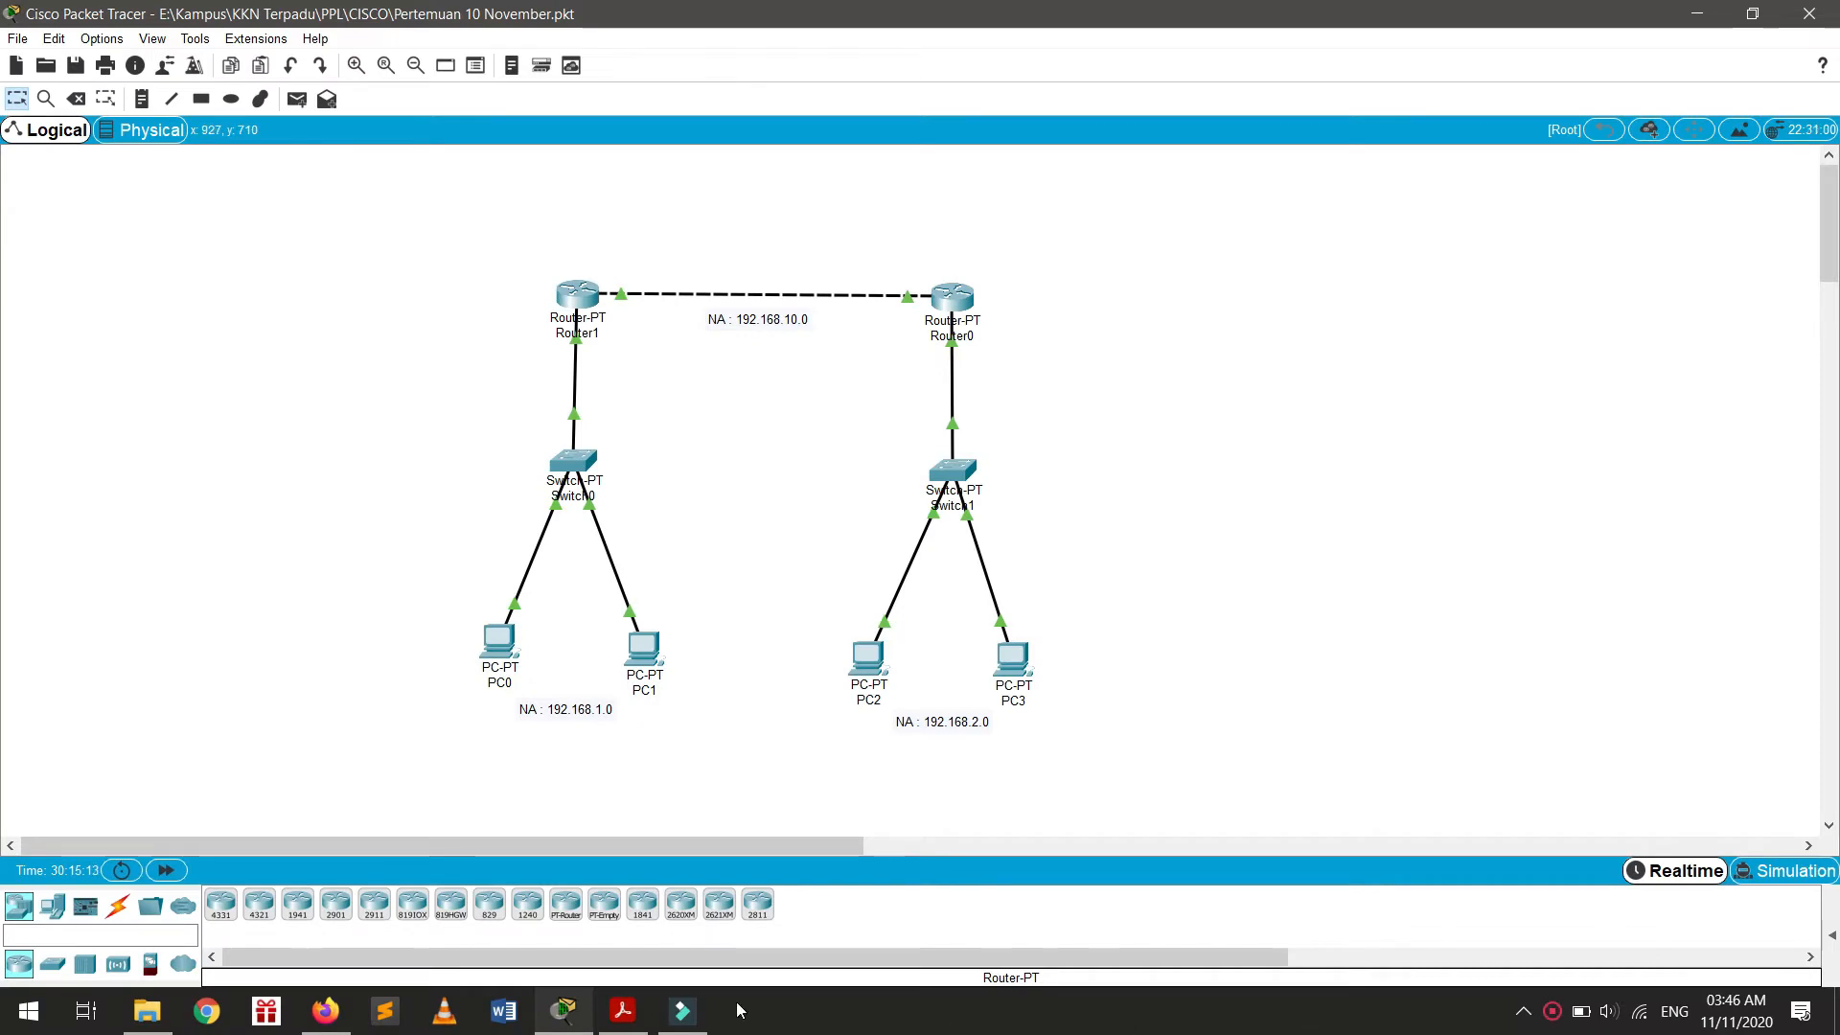
Step: Examine the topology's routers, switches and PCs, and the network address labels of its three networks
click(623, 1010)
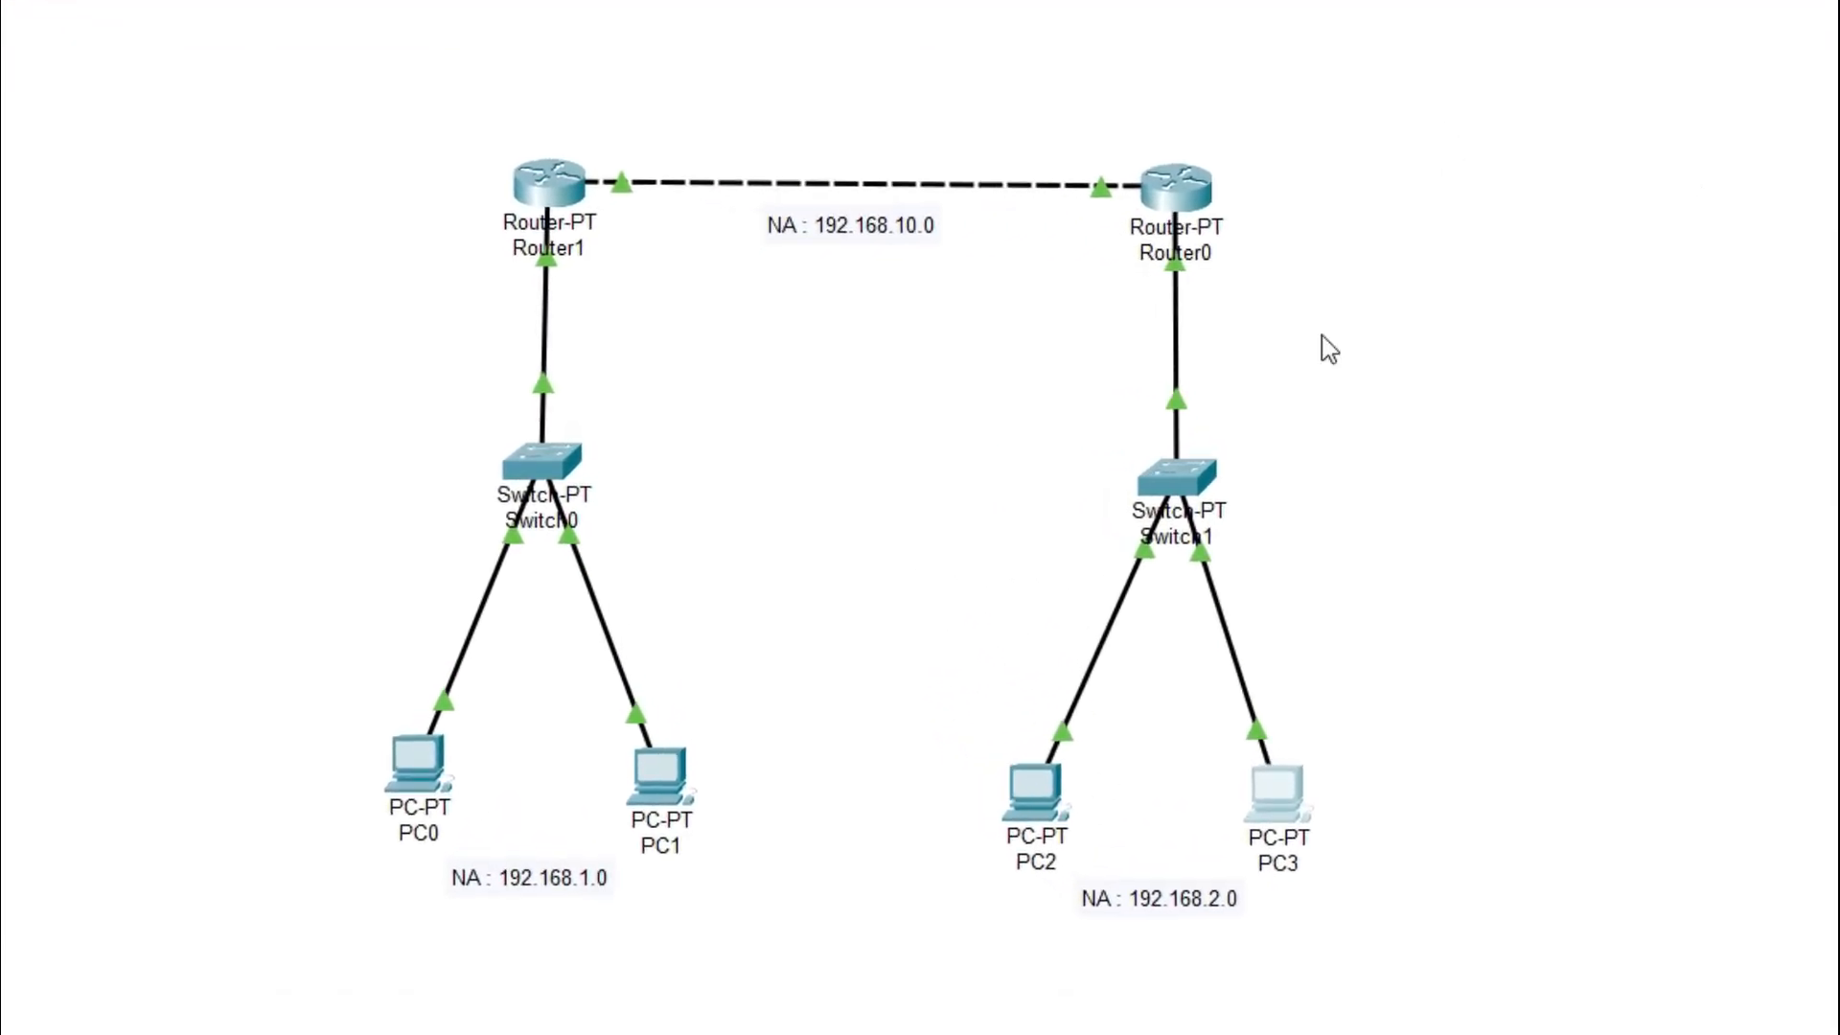
click(748, 950)
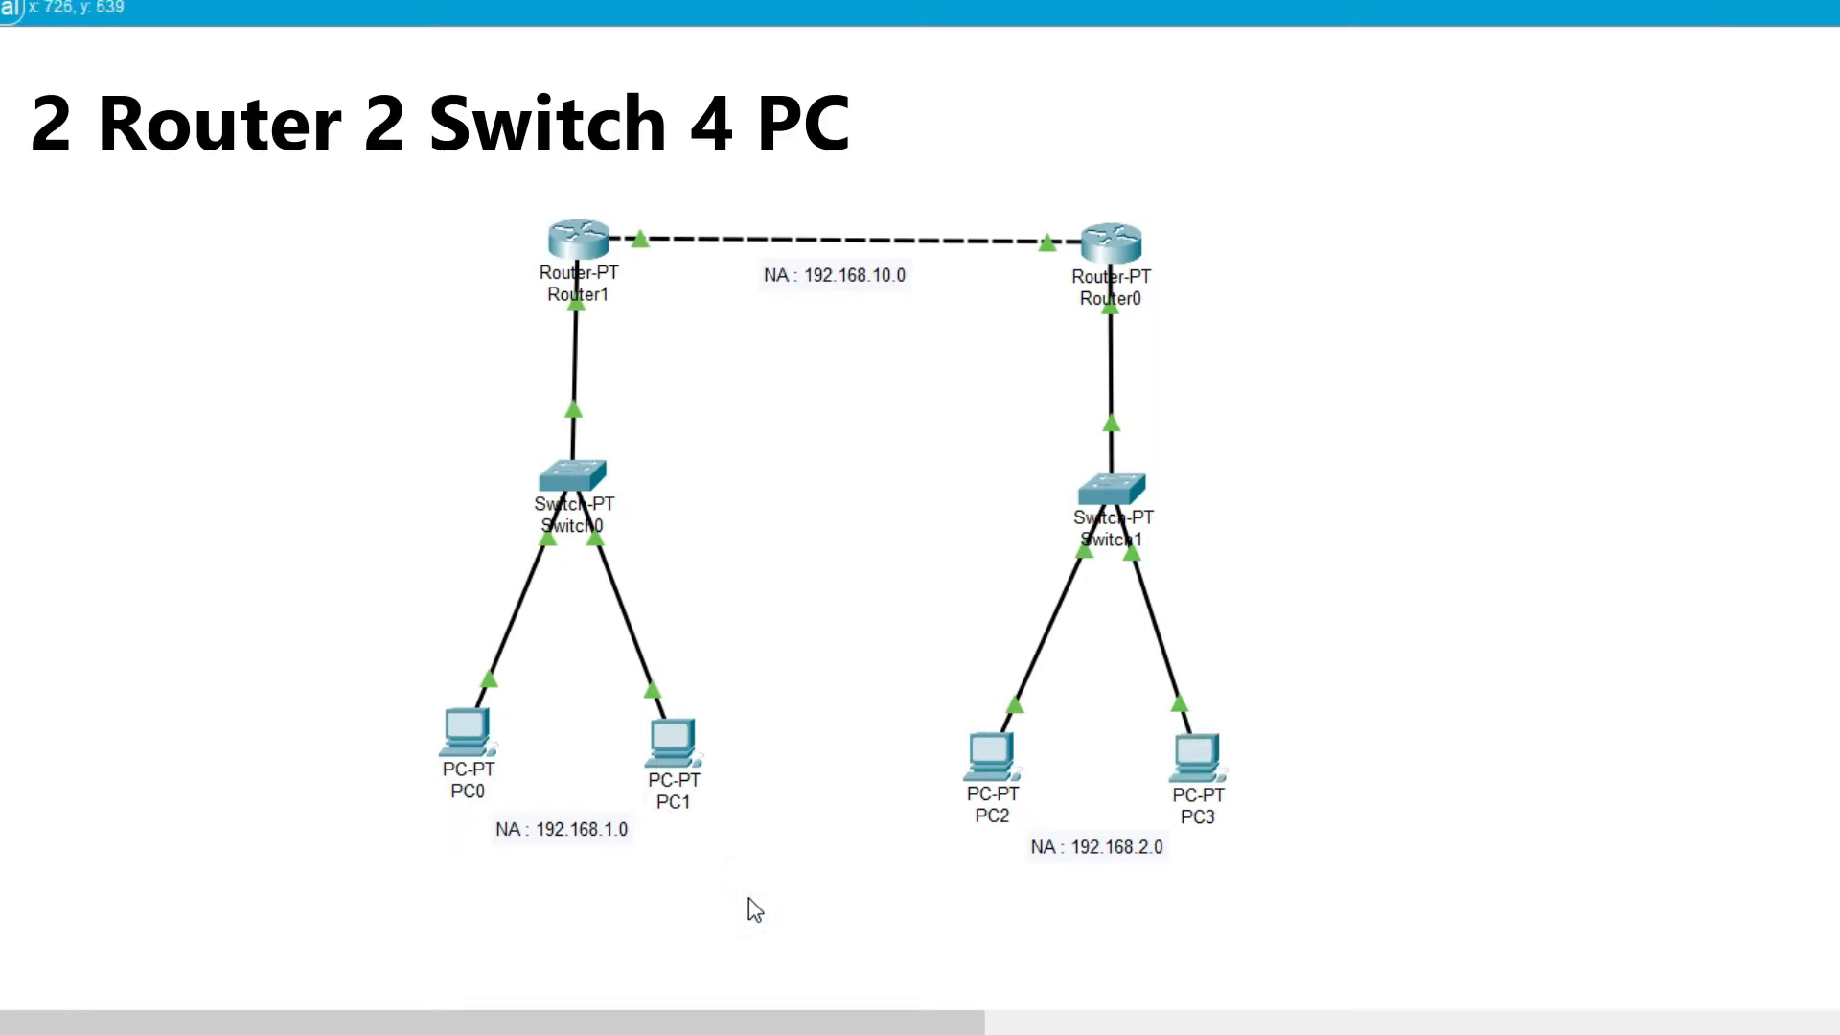
drag(335, 645, 1427, 951)
click(1491, 900)
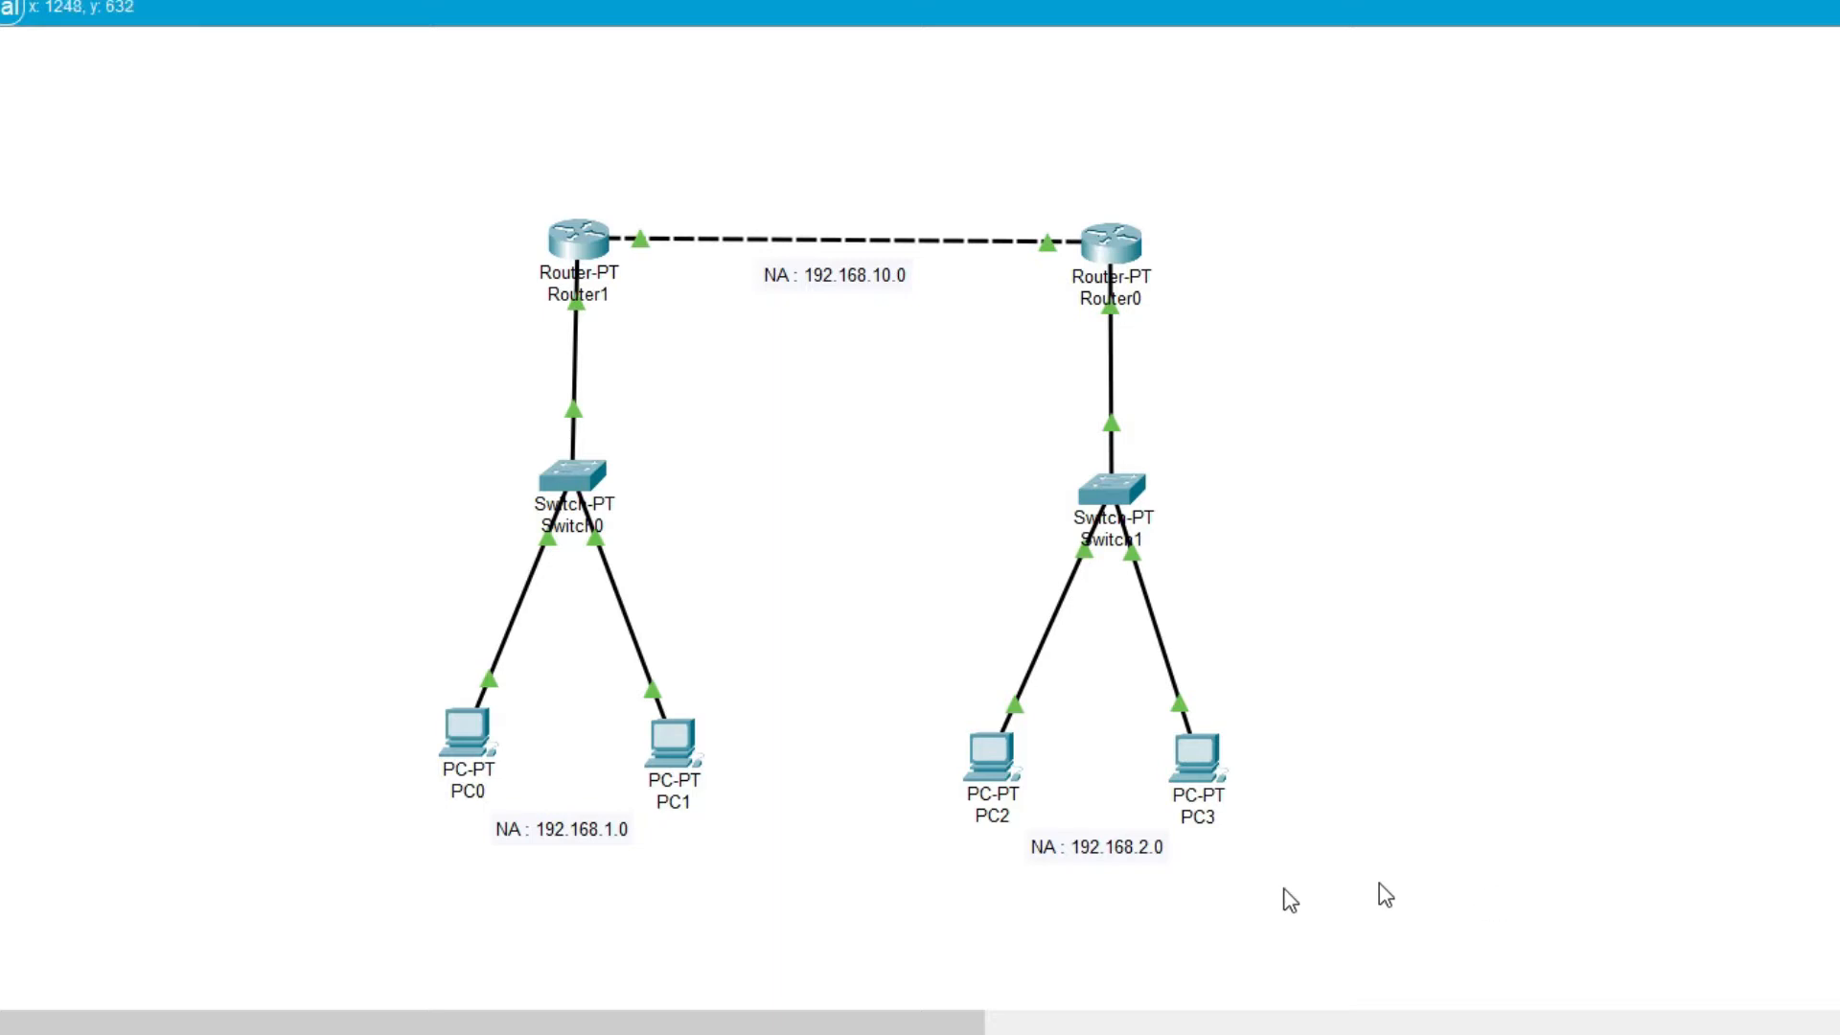
click(573, 828)
click(1159, 847)
click(866, 275)
click(846, 490)
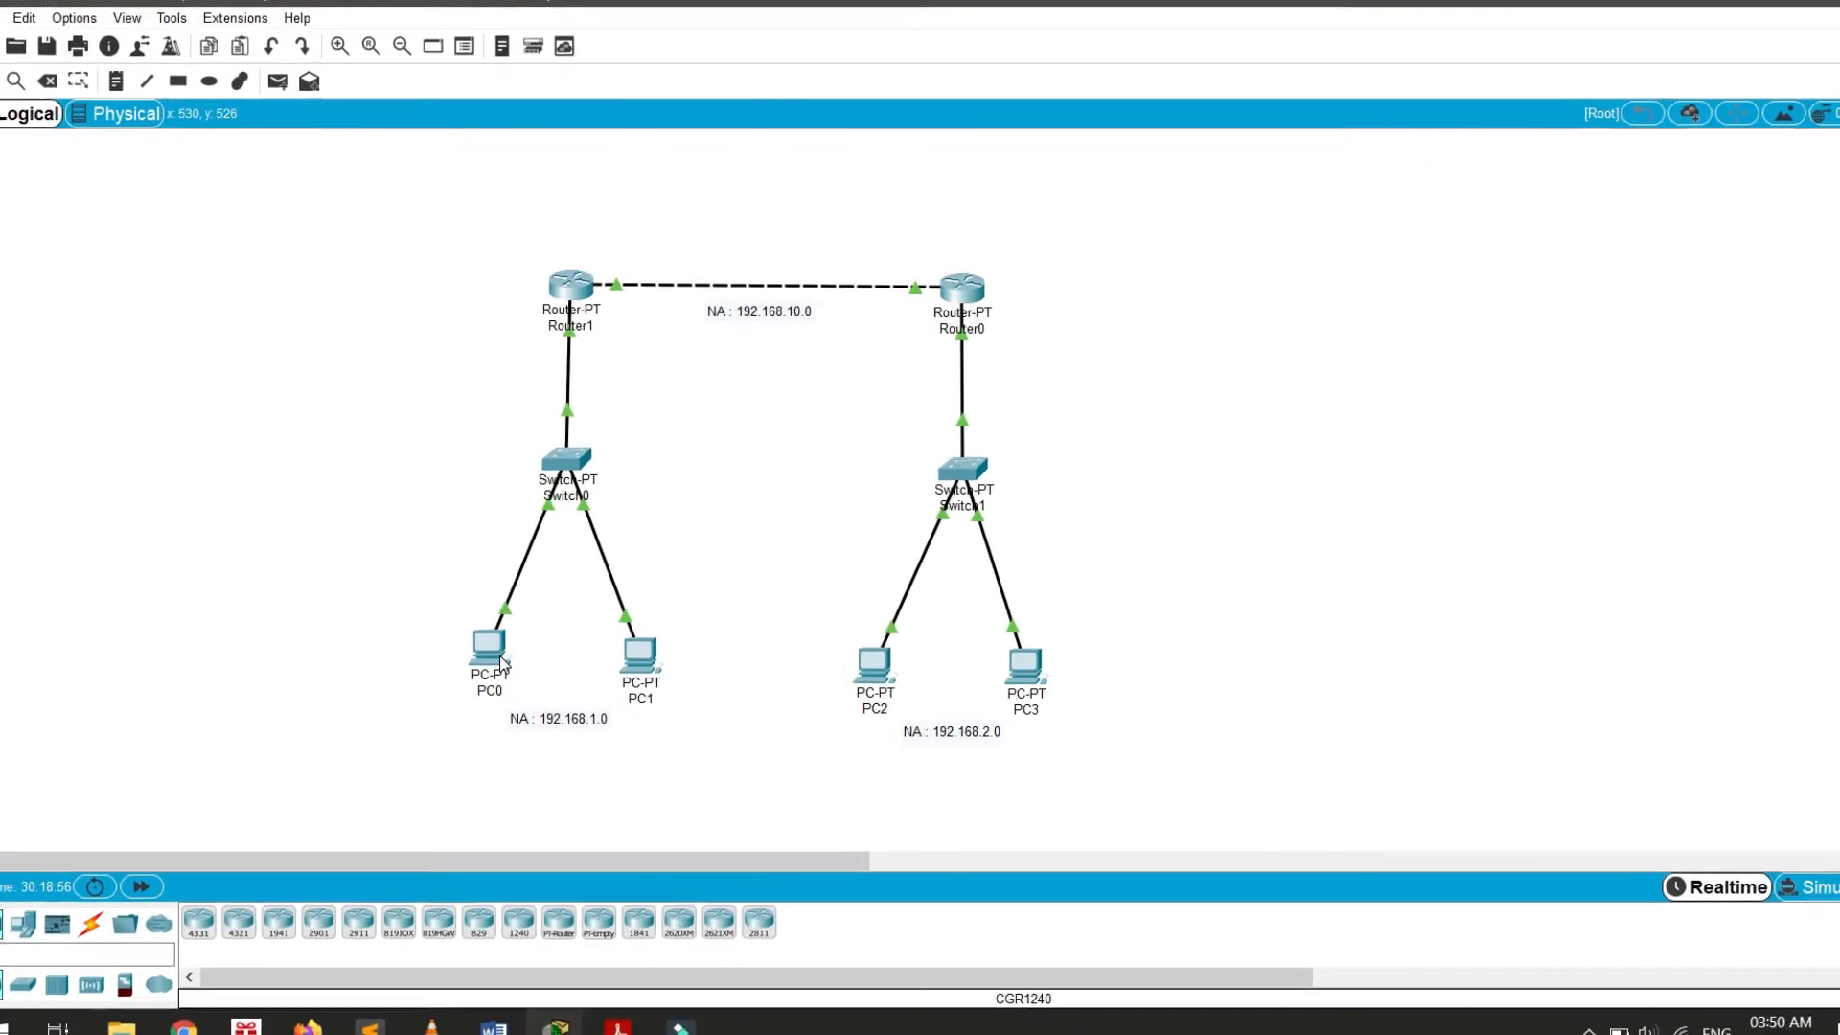
Step: Check the IP configuration of PC0 and PC1 with ipconfig in each PC's Command Prompt
click(500, 659)
click(1095, 383)
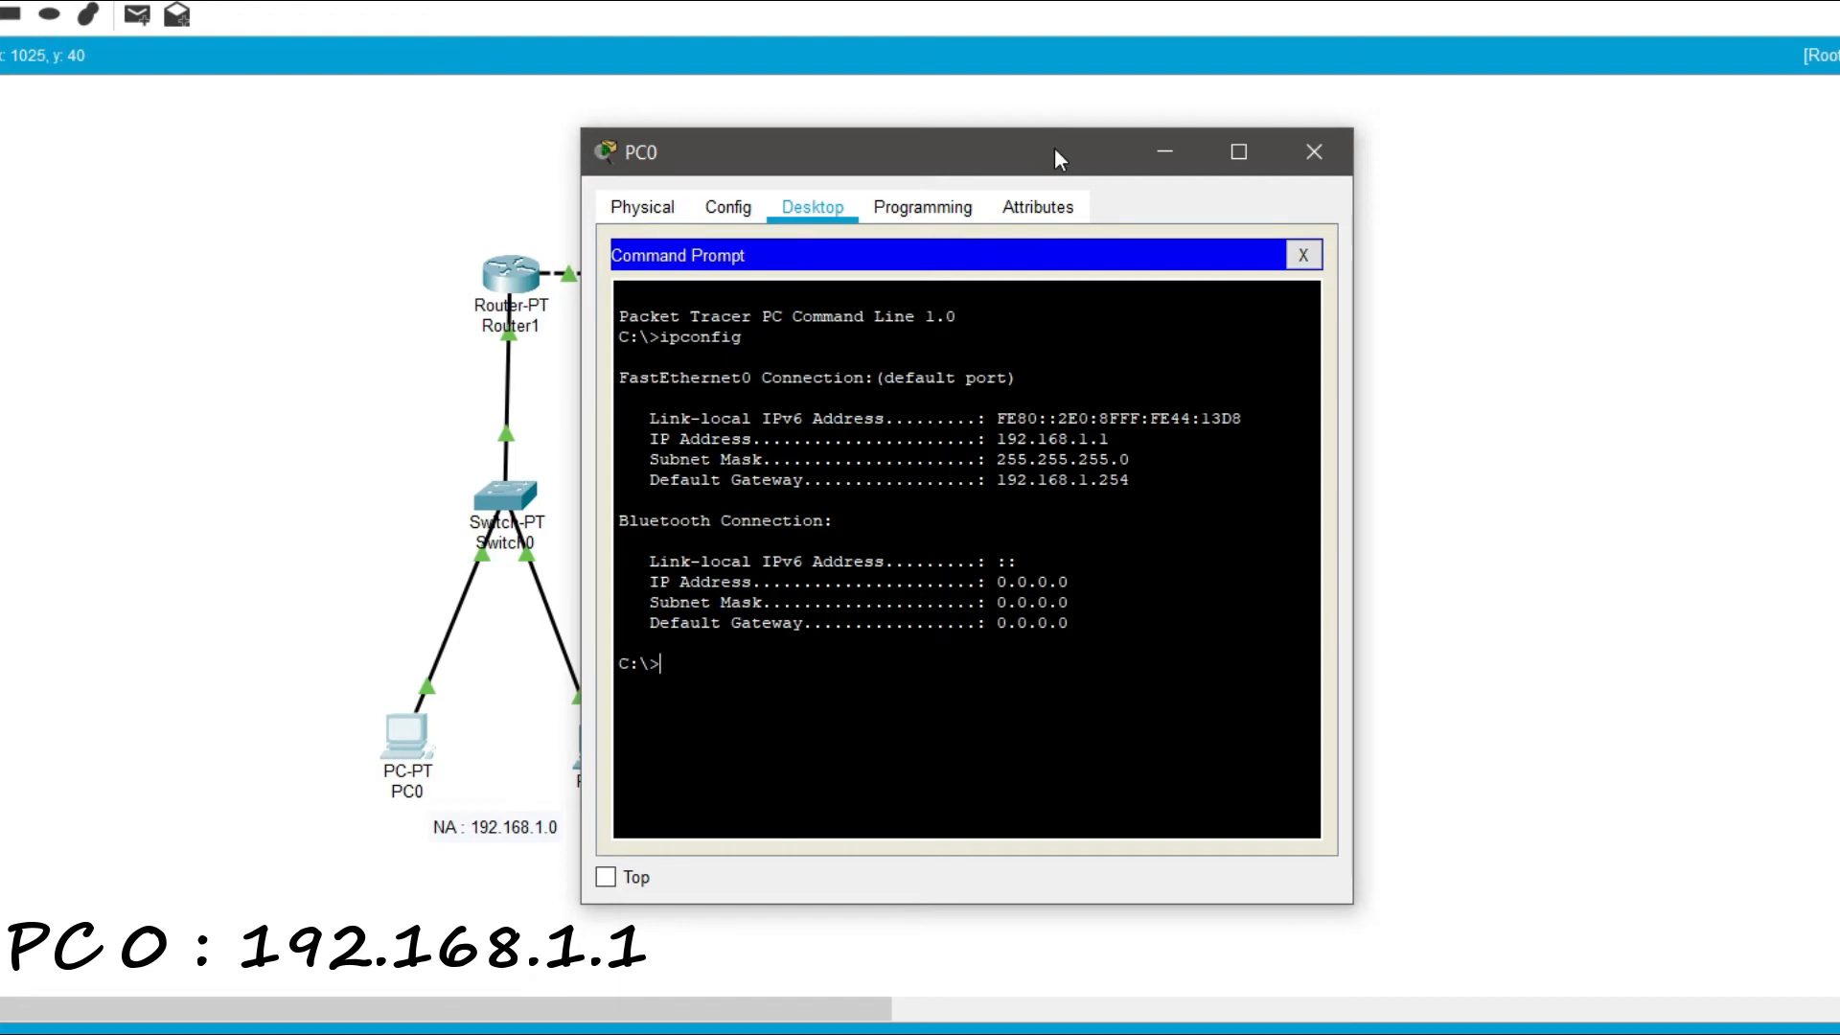
click(1314, 152)
click(603, 746)
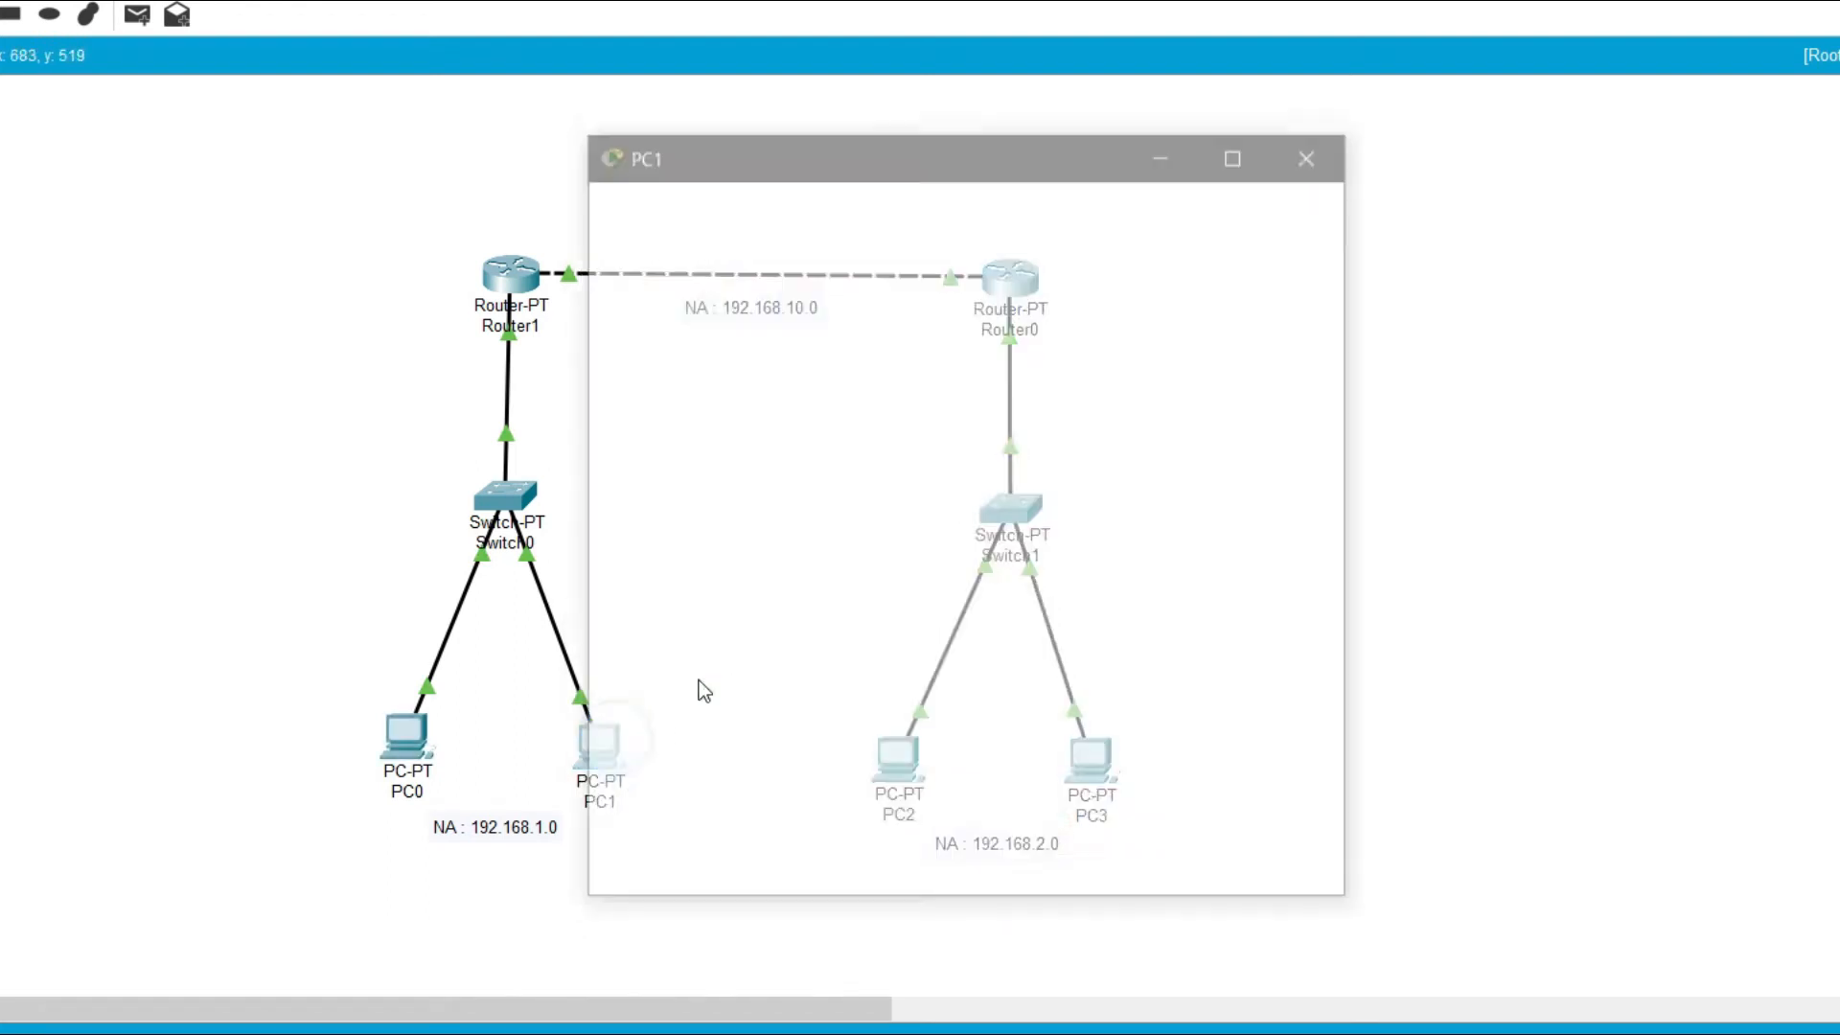
click(1139, 365)
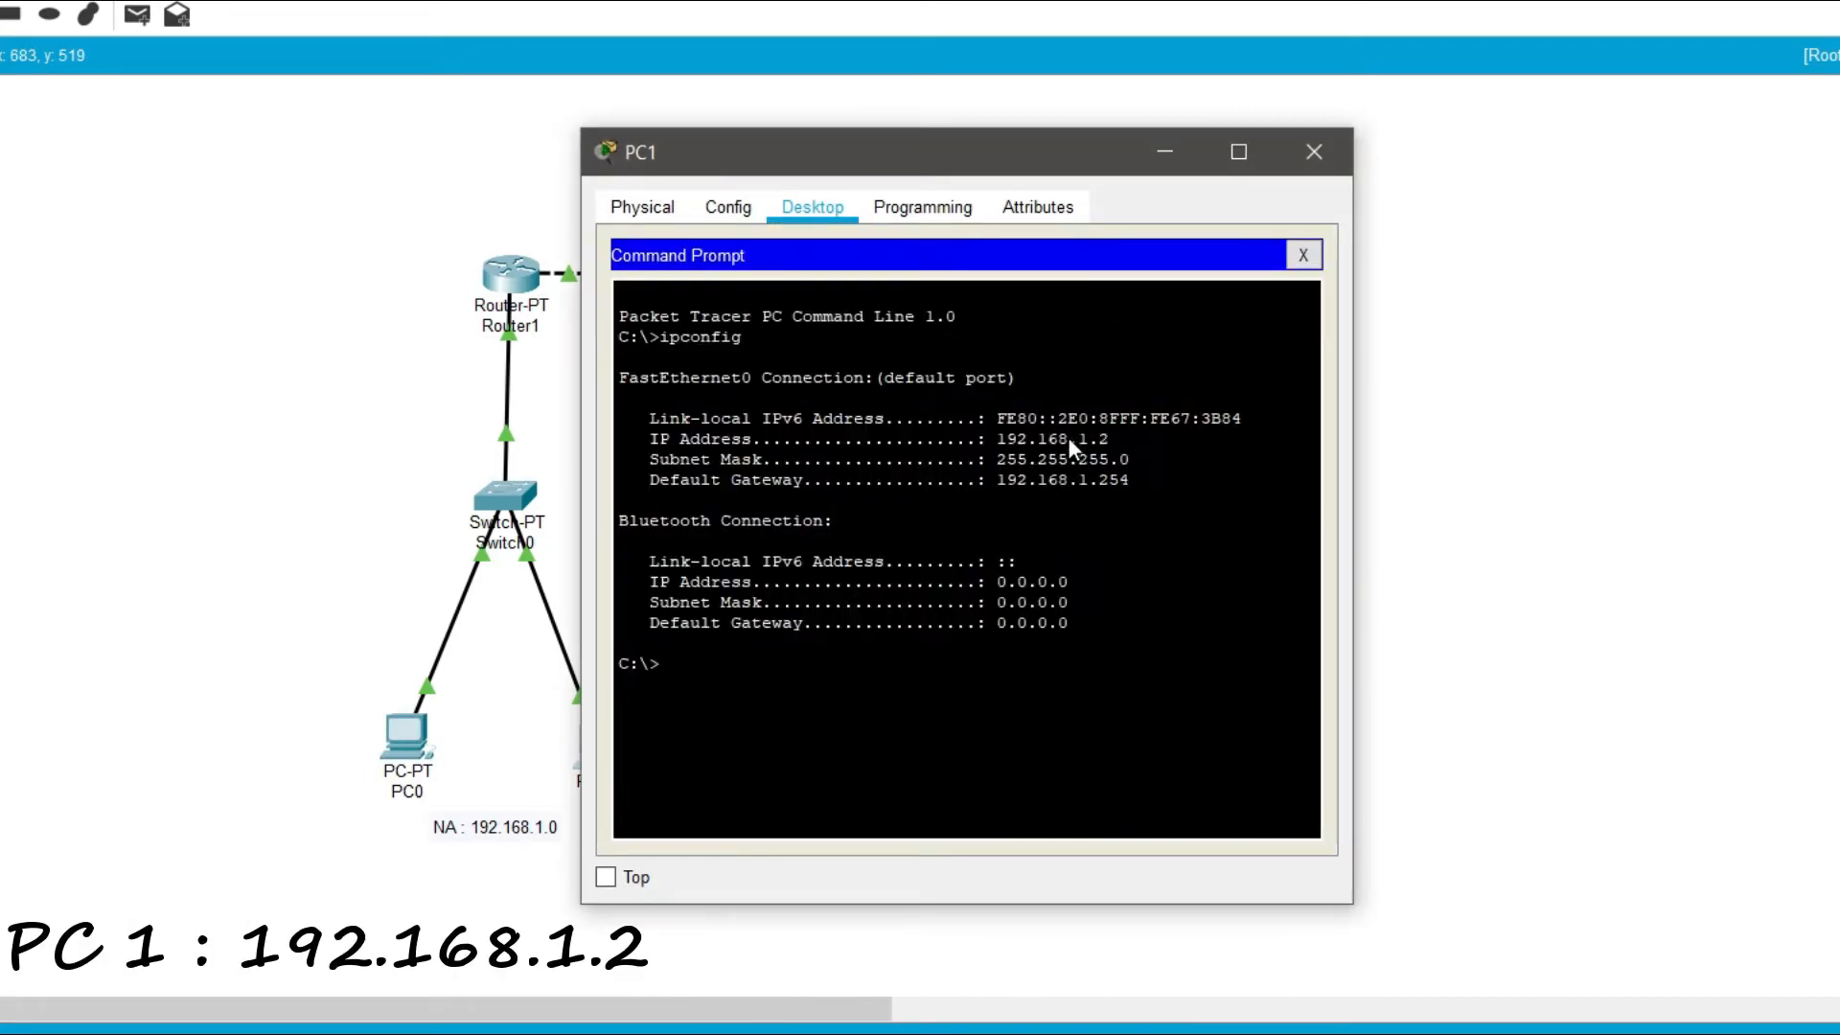
click(1307, 155)
Step: Check PC2's IP address in its Command Prompt, and open PC3
click(887, 766)
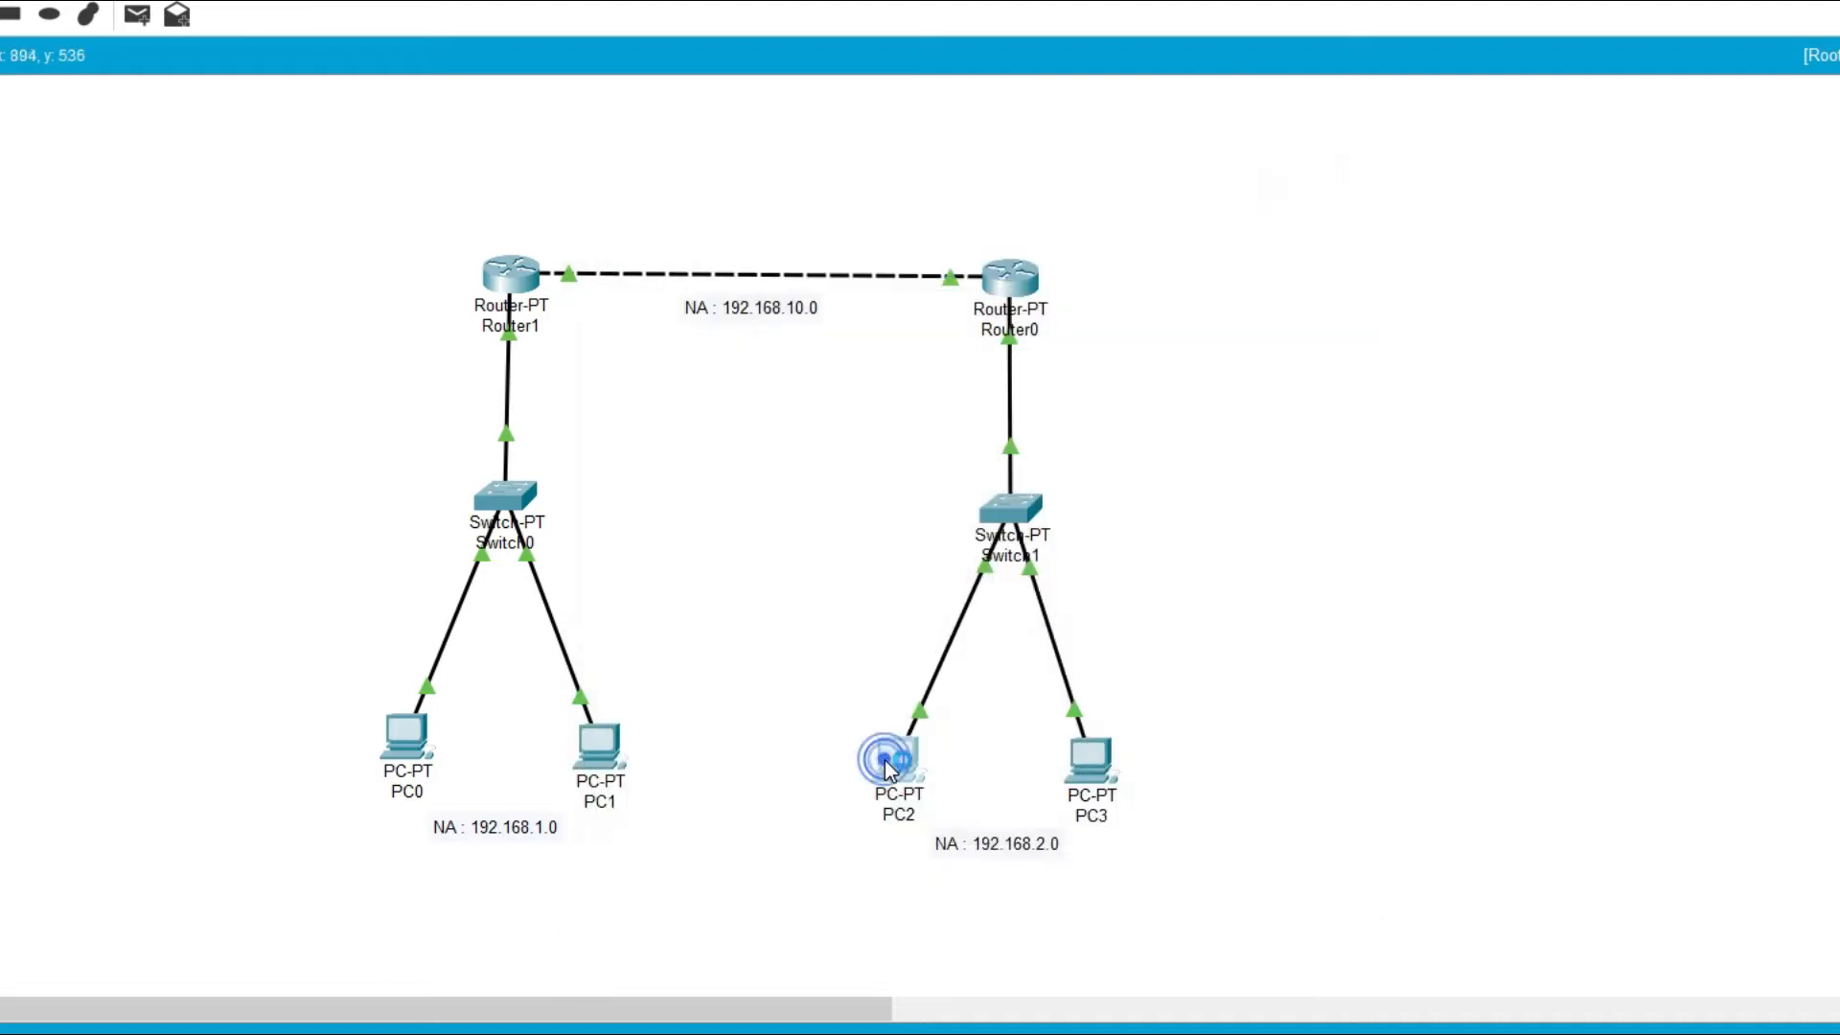
click(1186, 312)
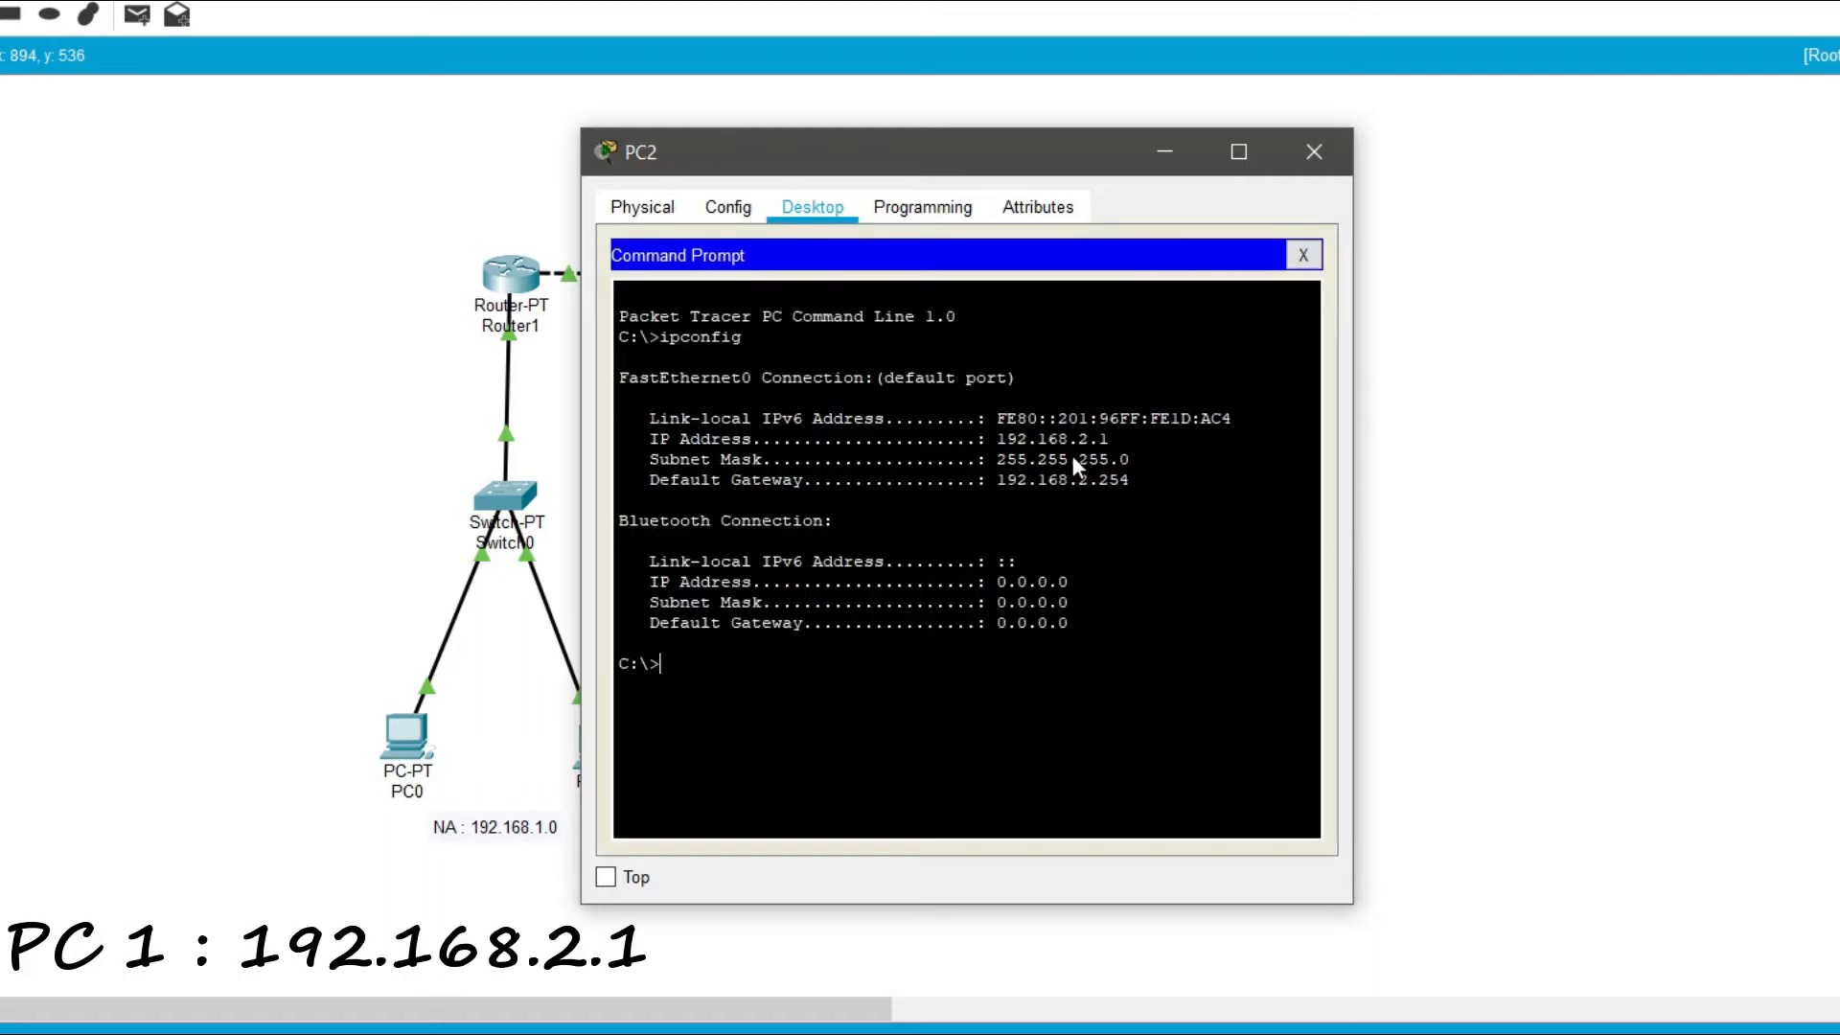
drag(976, 419, 1112, 450)
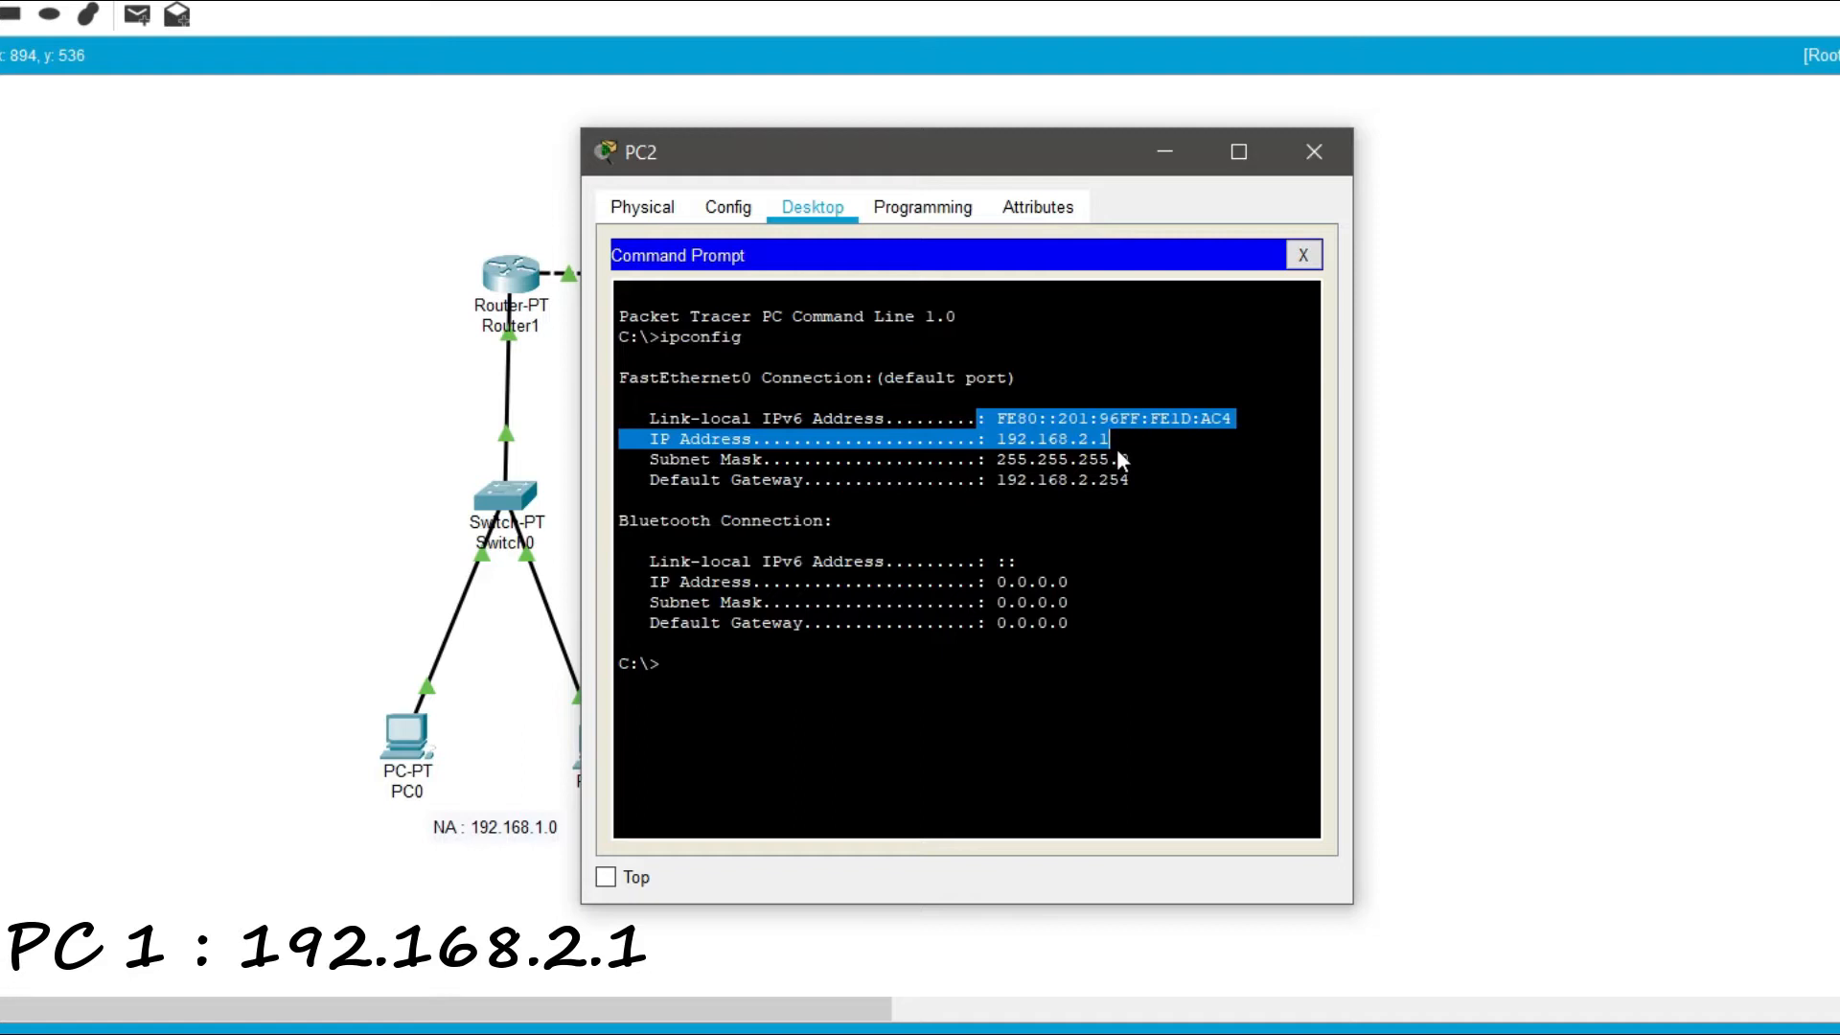
click(1165, 154)
click(1098, 752)
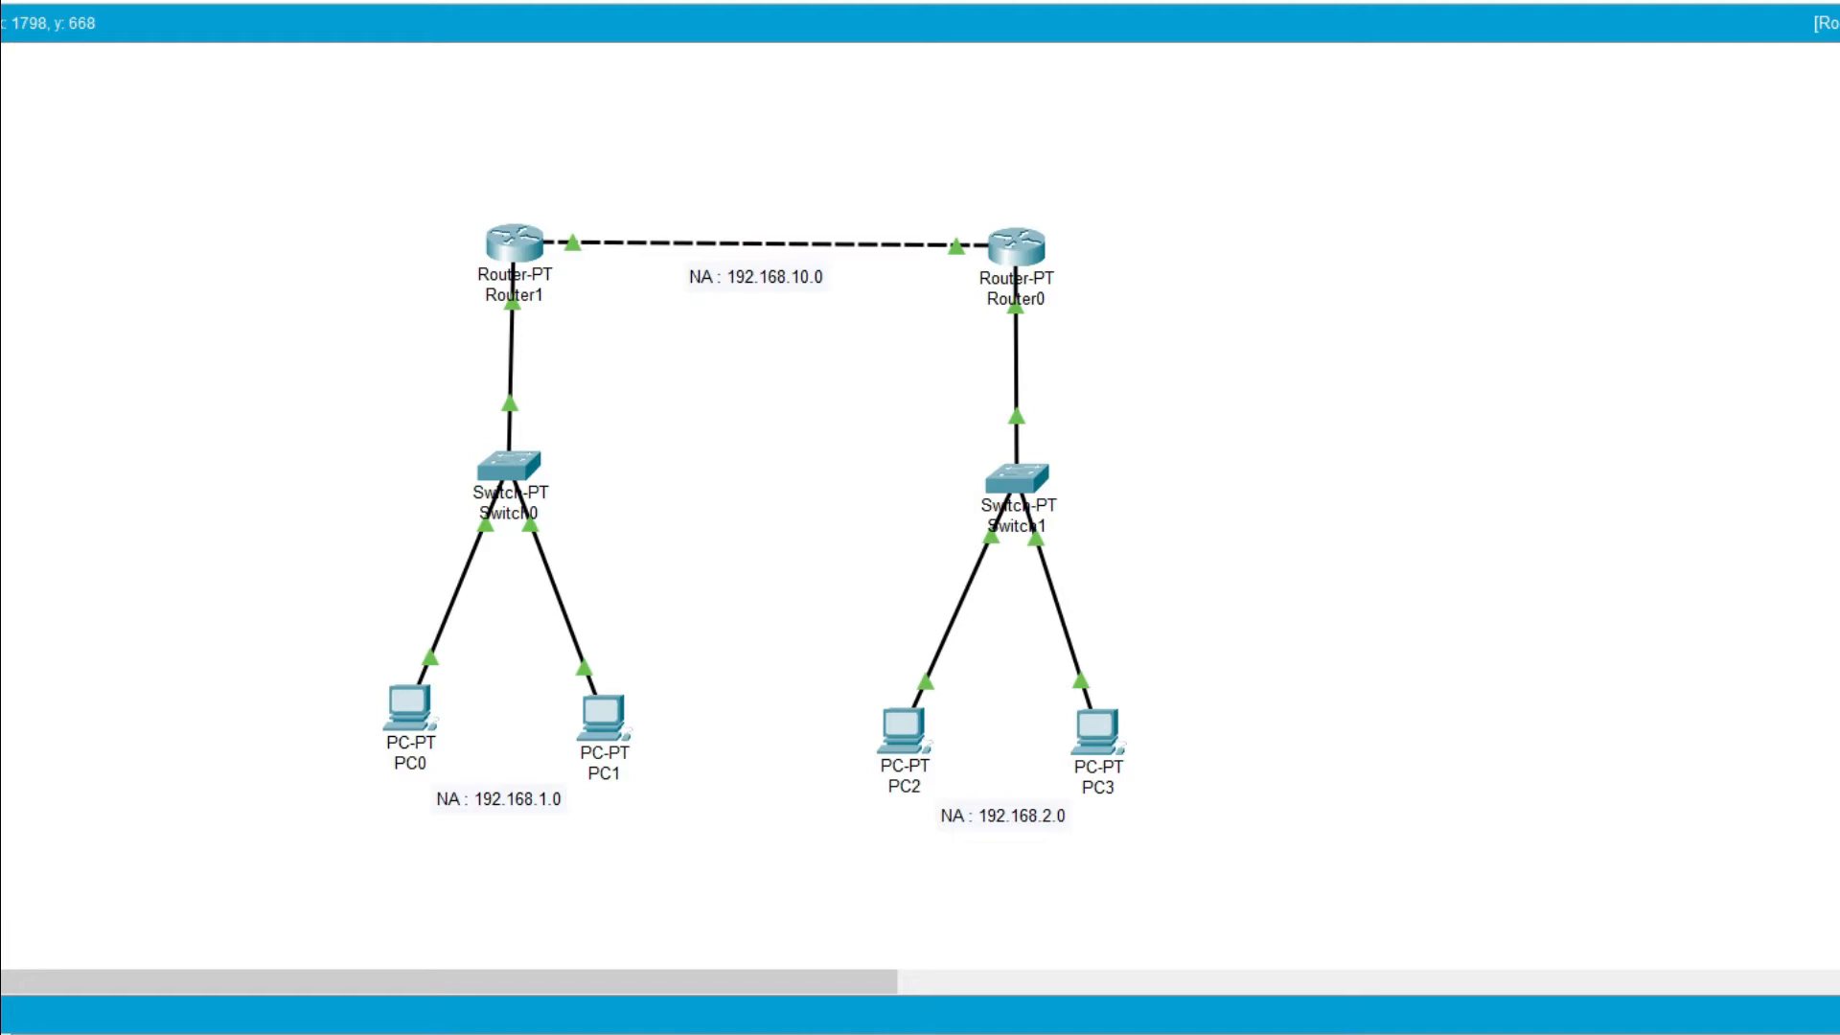
Step: Run "show ip interface brief" in Router1's CLI and check the addresses of its FastEthernet interfaces
click(533, 247)
click(1207, 675)
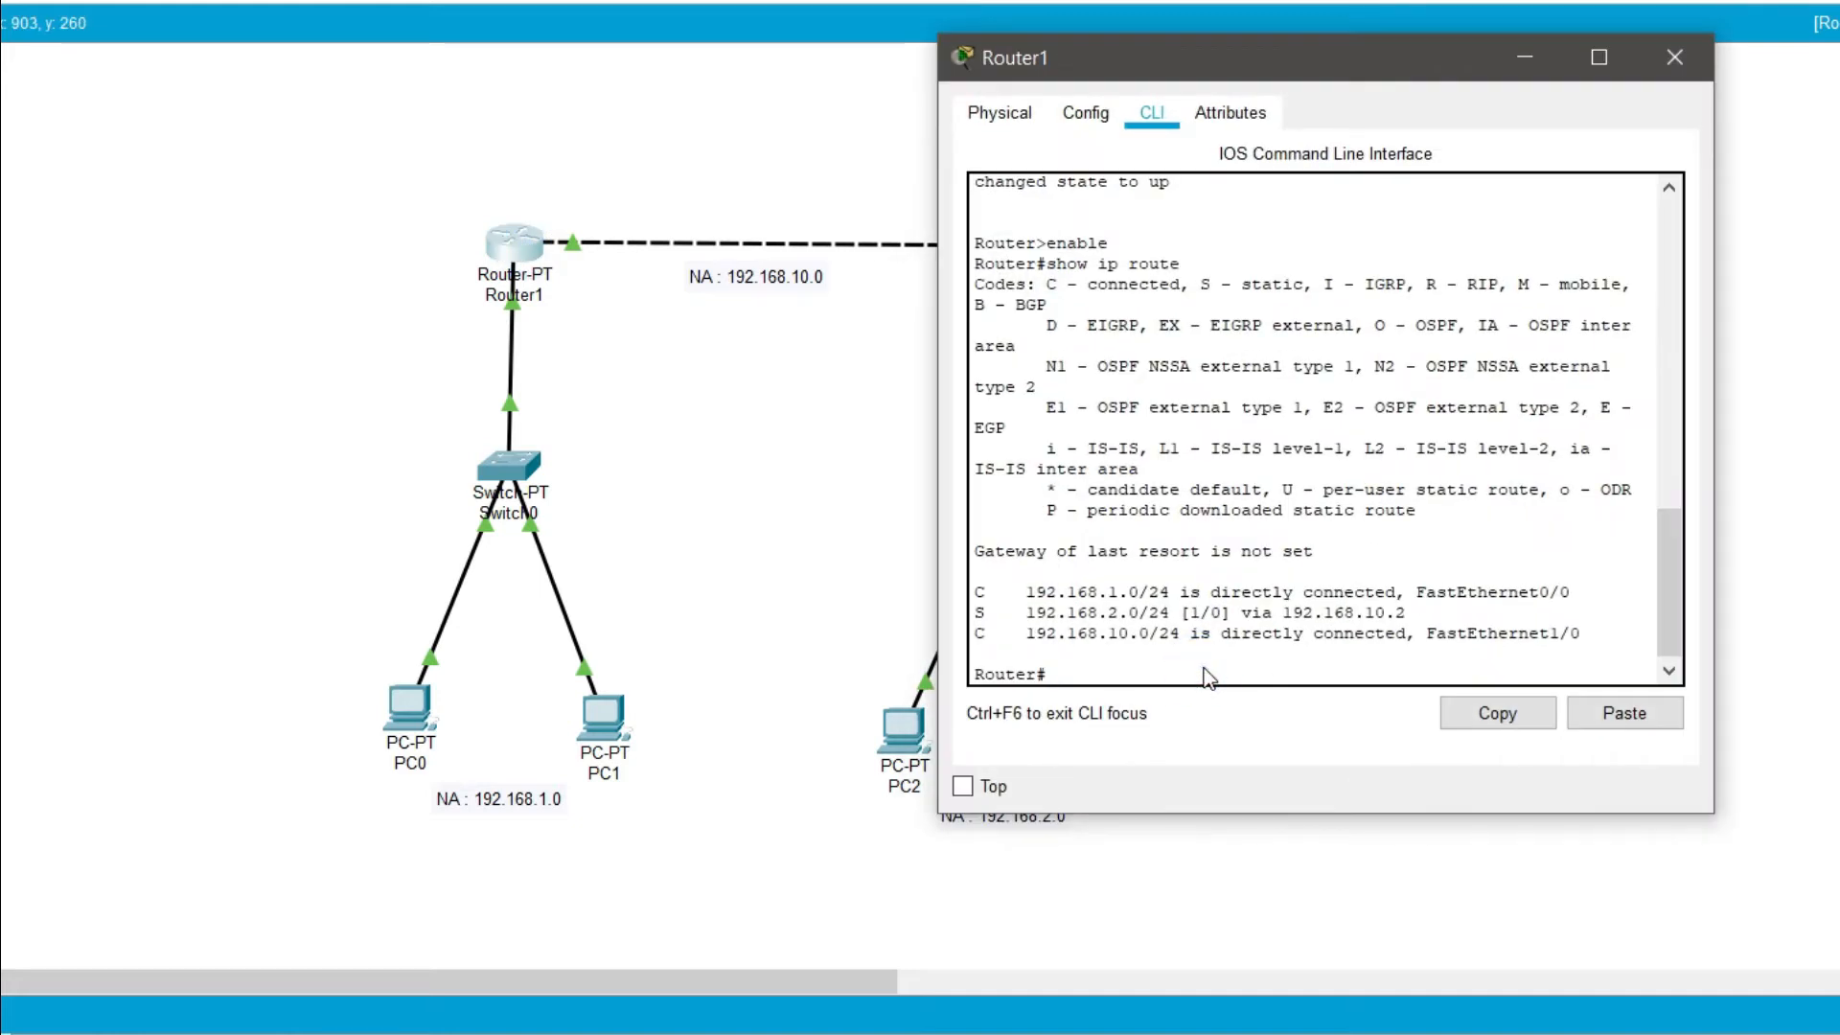
text(show ip)
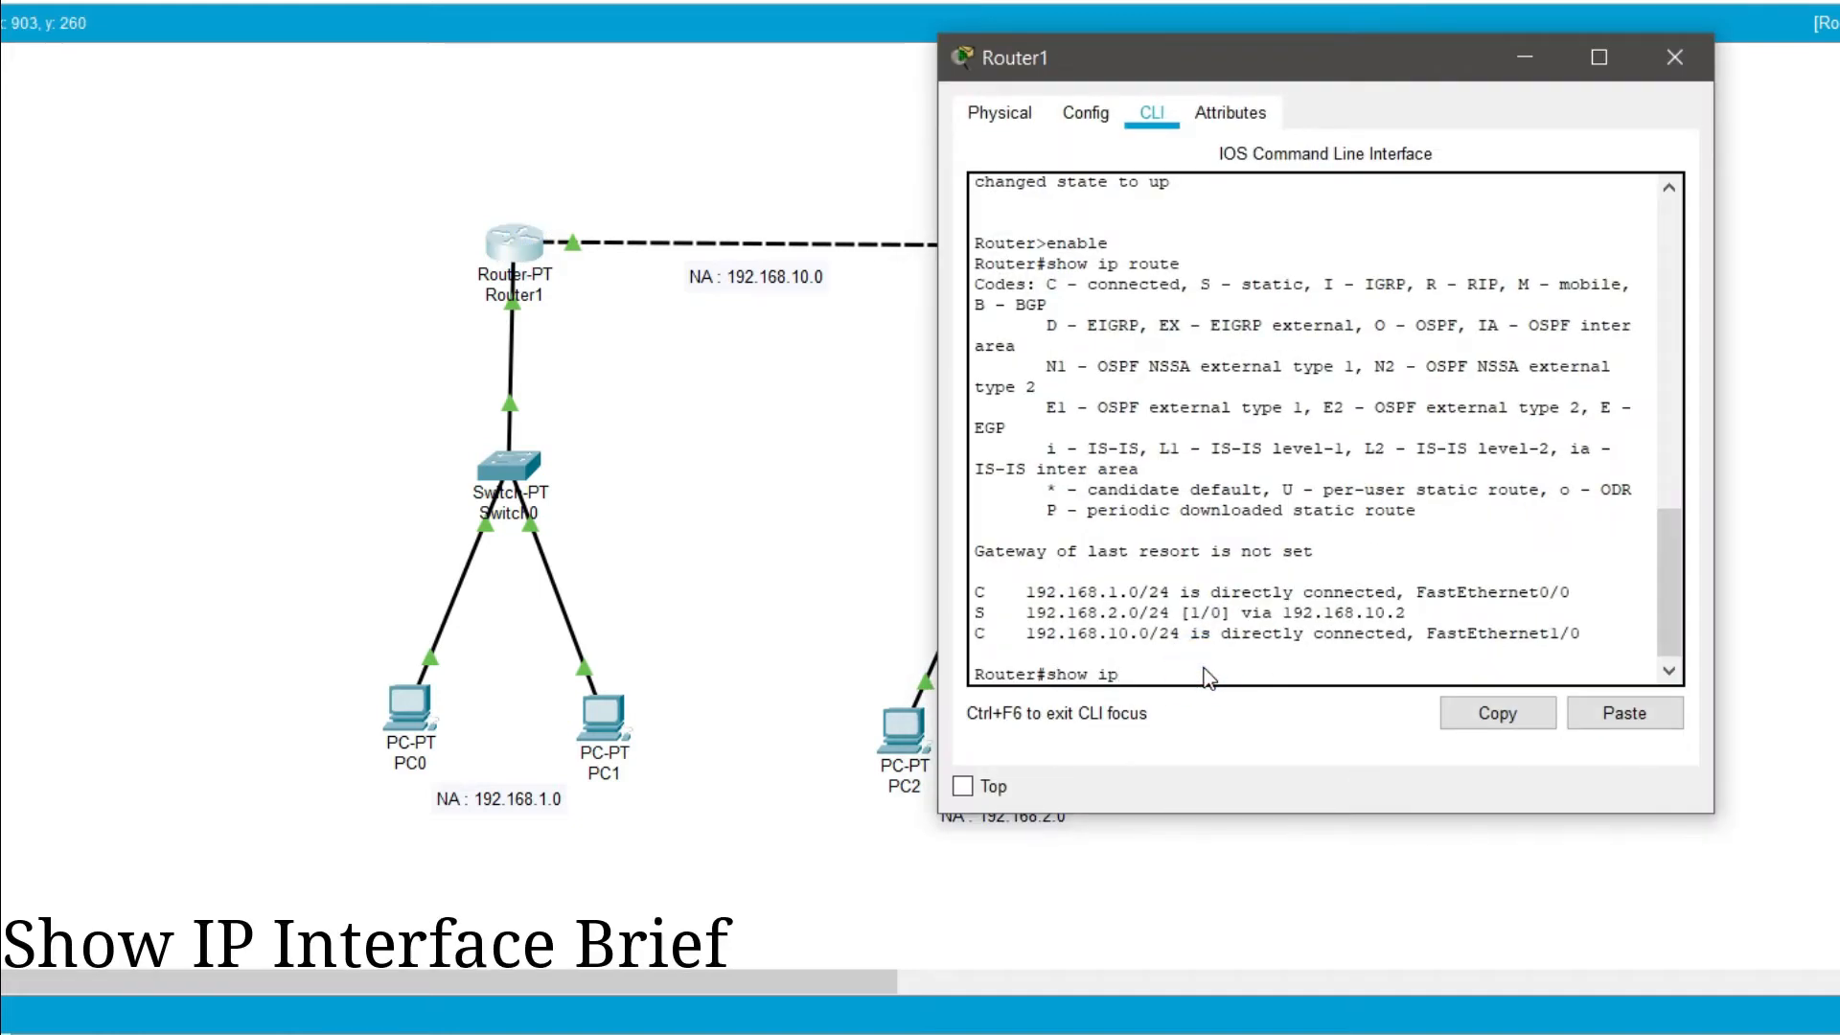
text( interface brief)
key(Return)
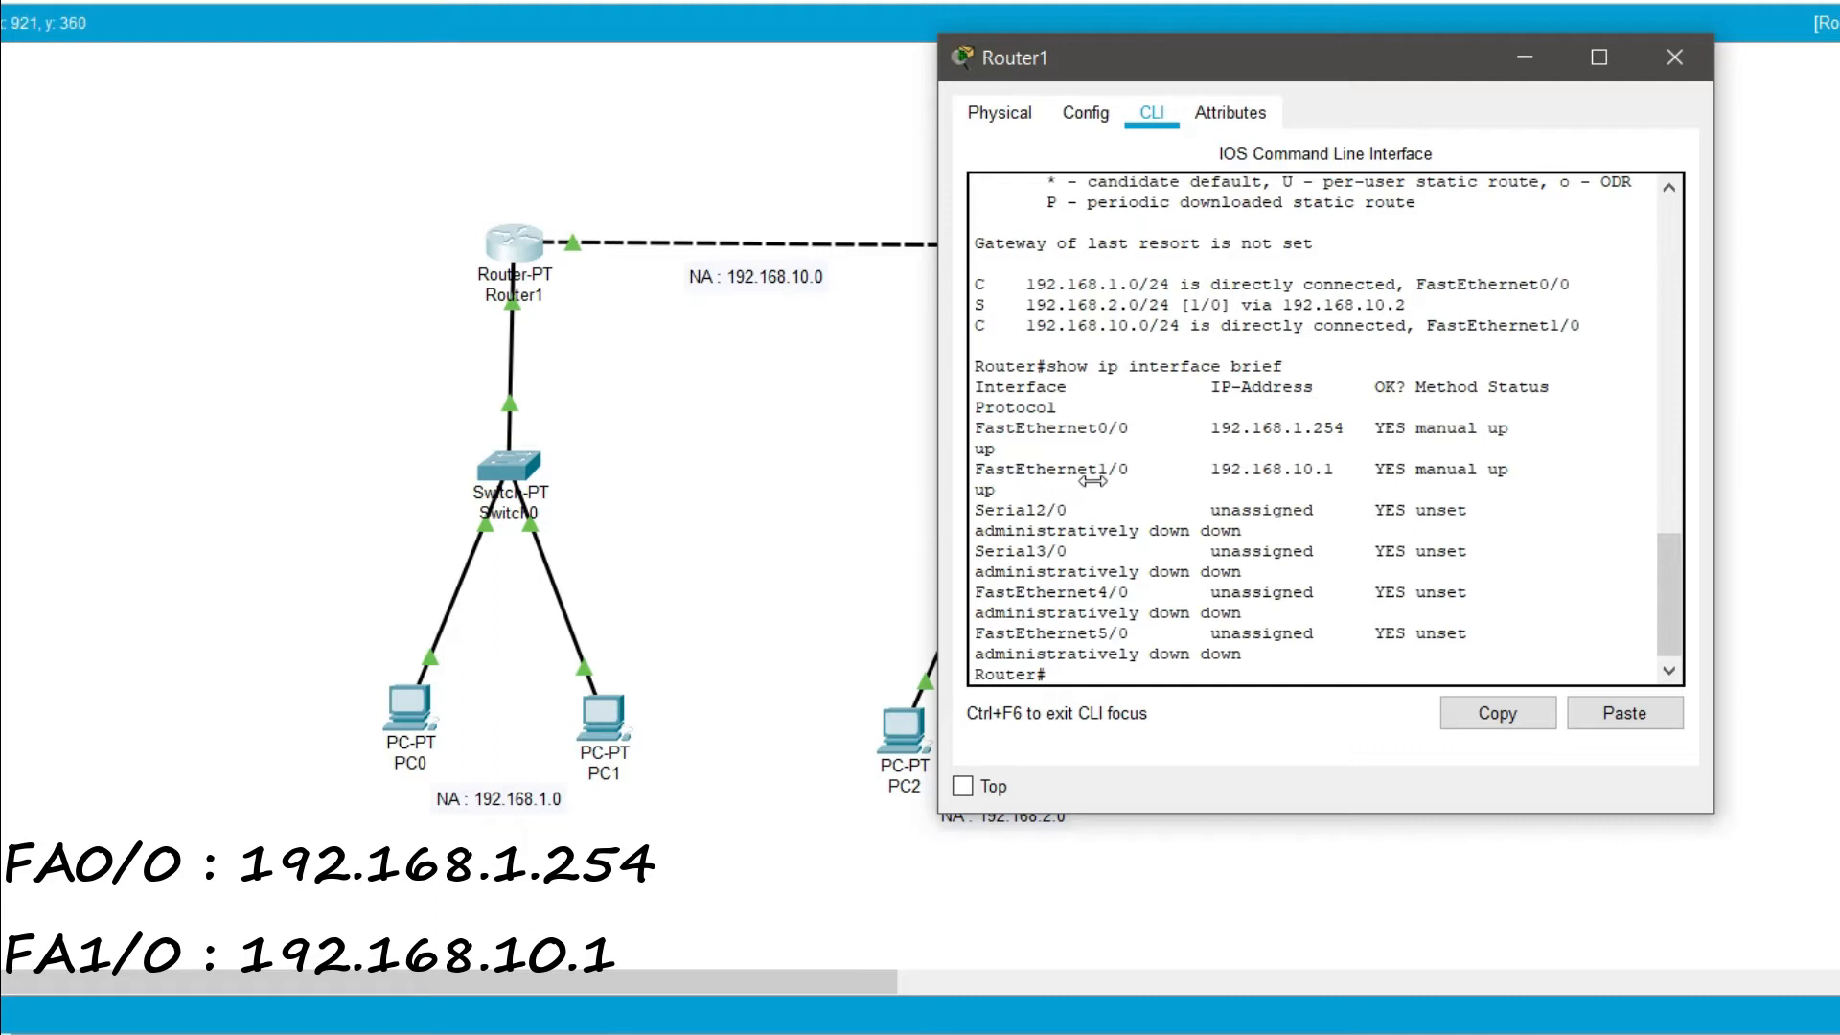
drag(1030, 489, 1267, 468)
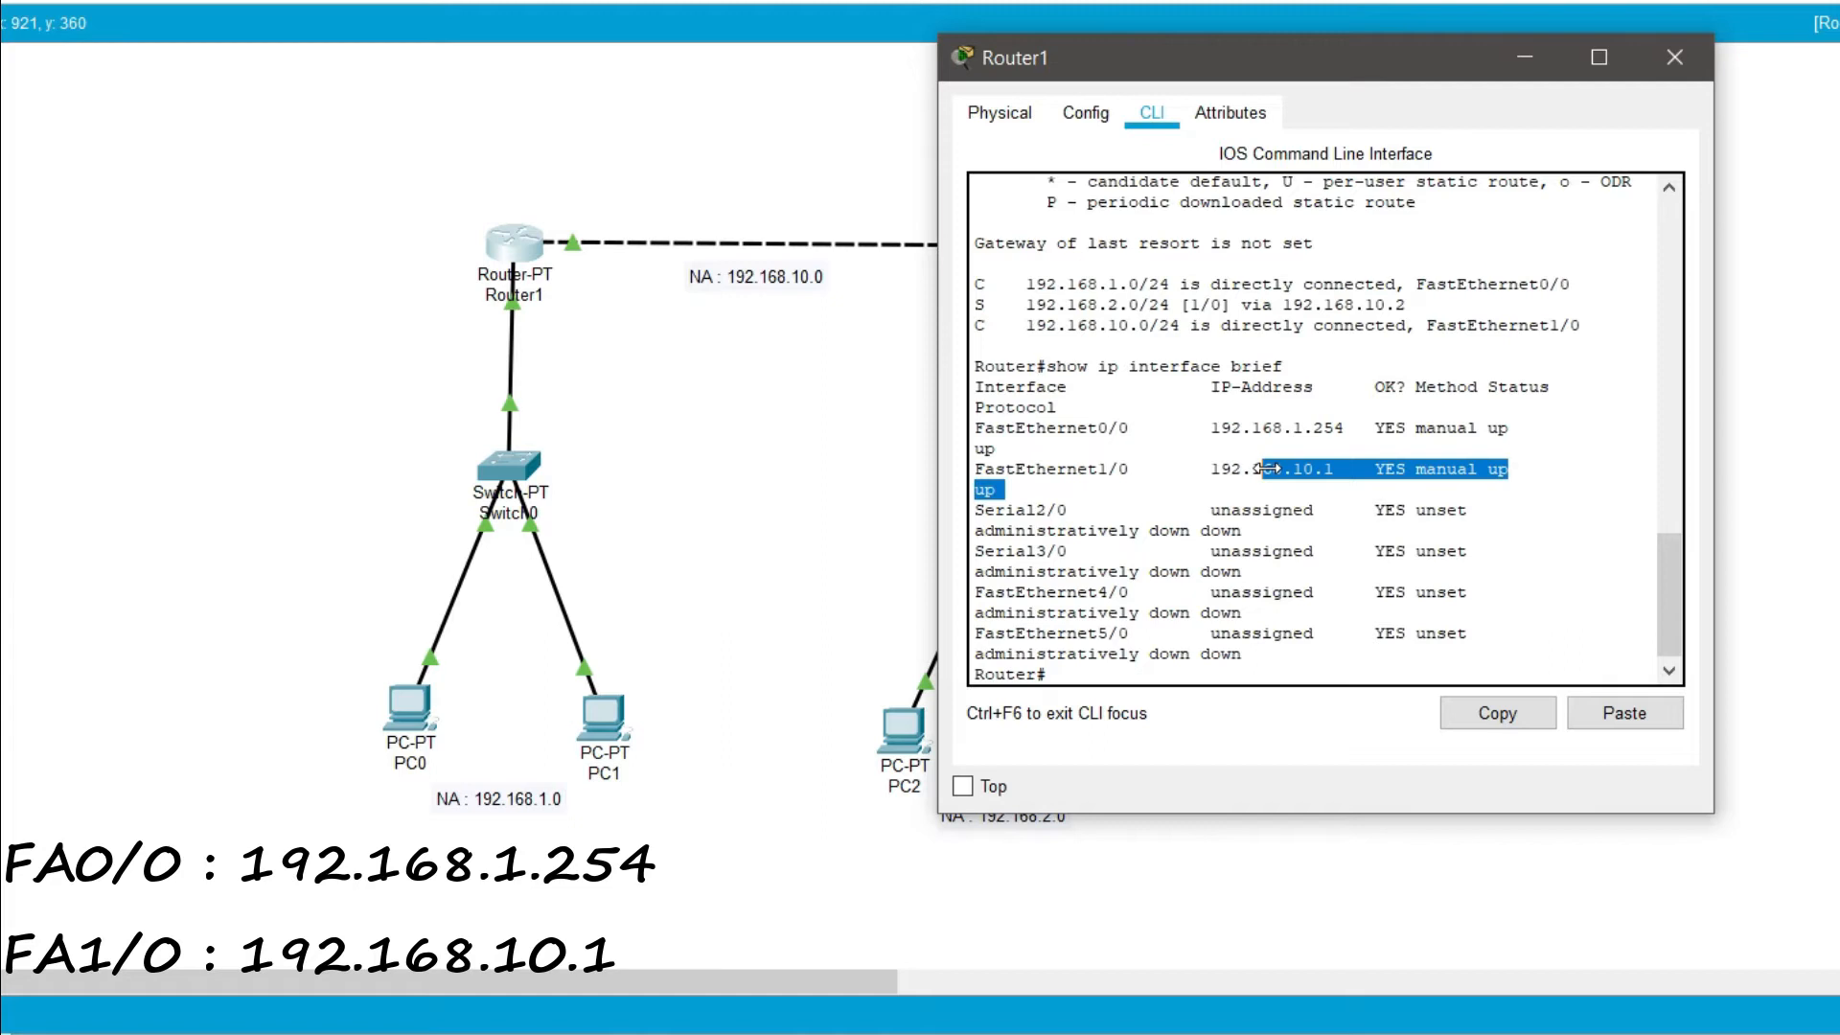
click(1671, 58)
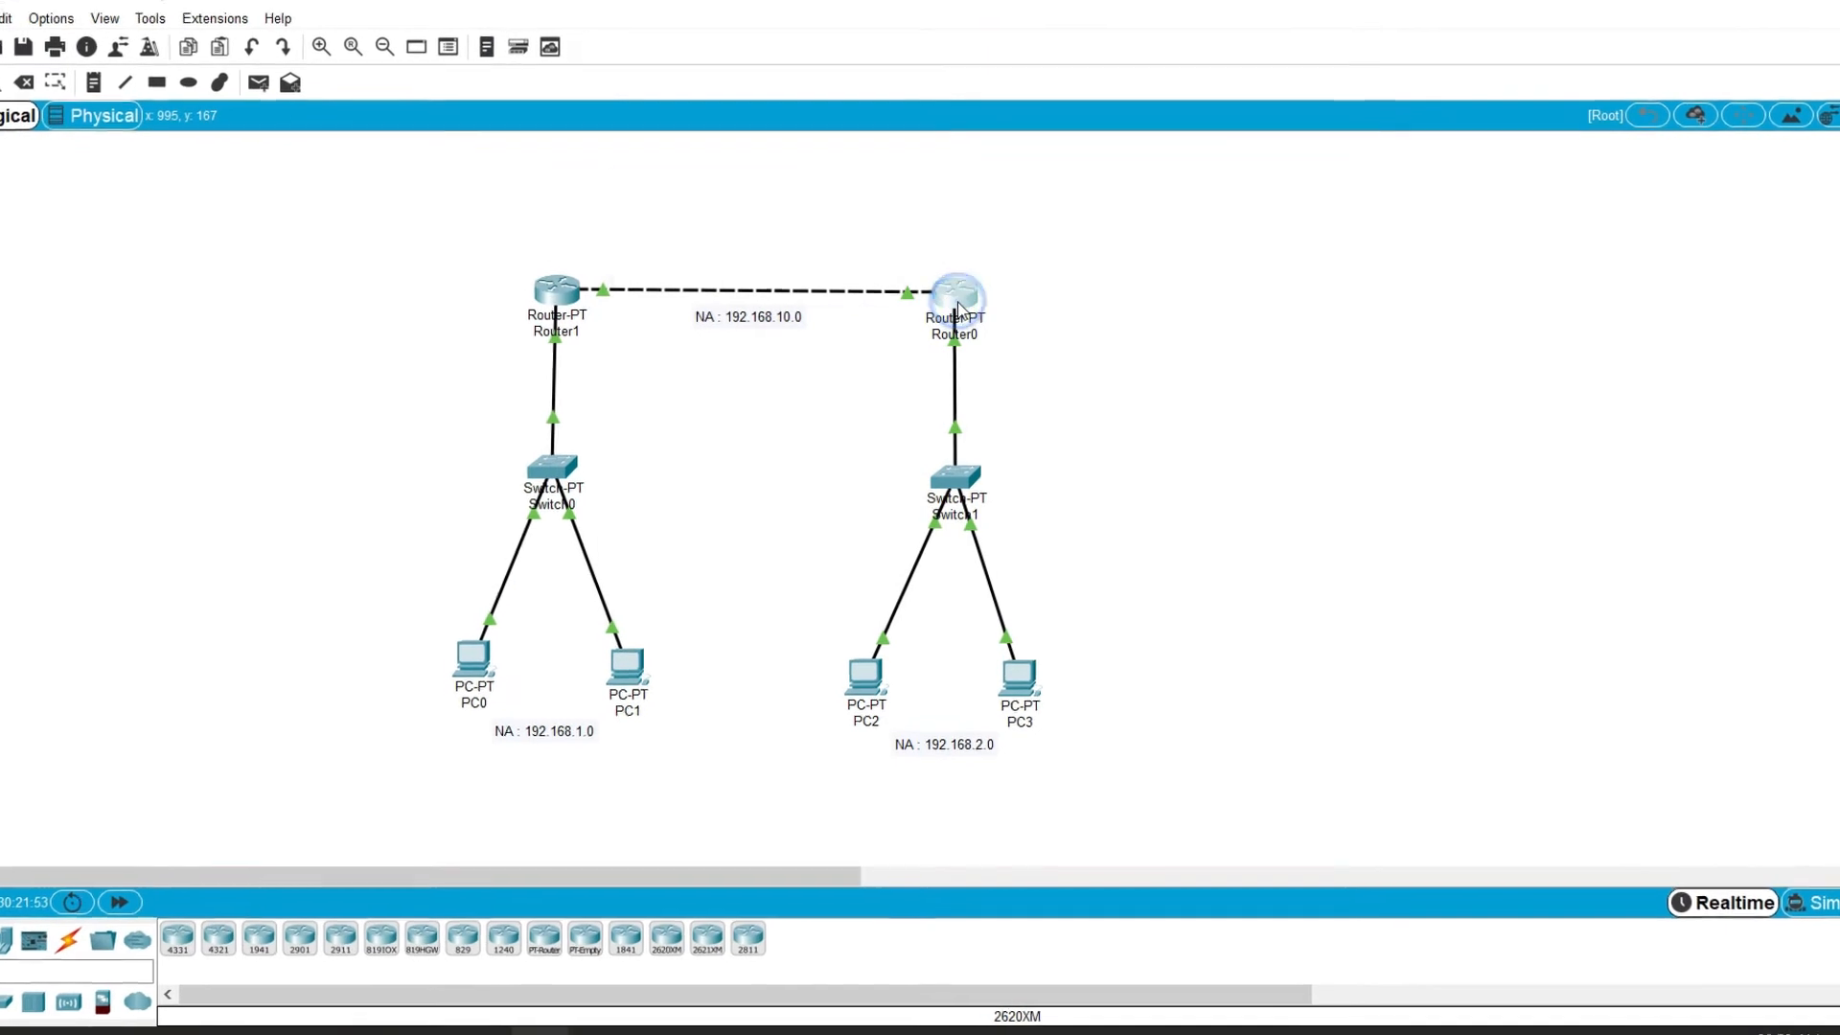
Step: Enter privileged mode in Router0's CLI with "enable" and run "show ip interface brief"
click(958, 307)
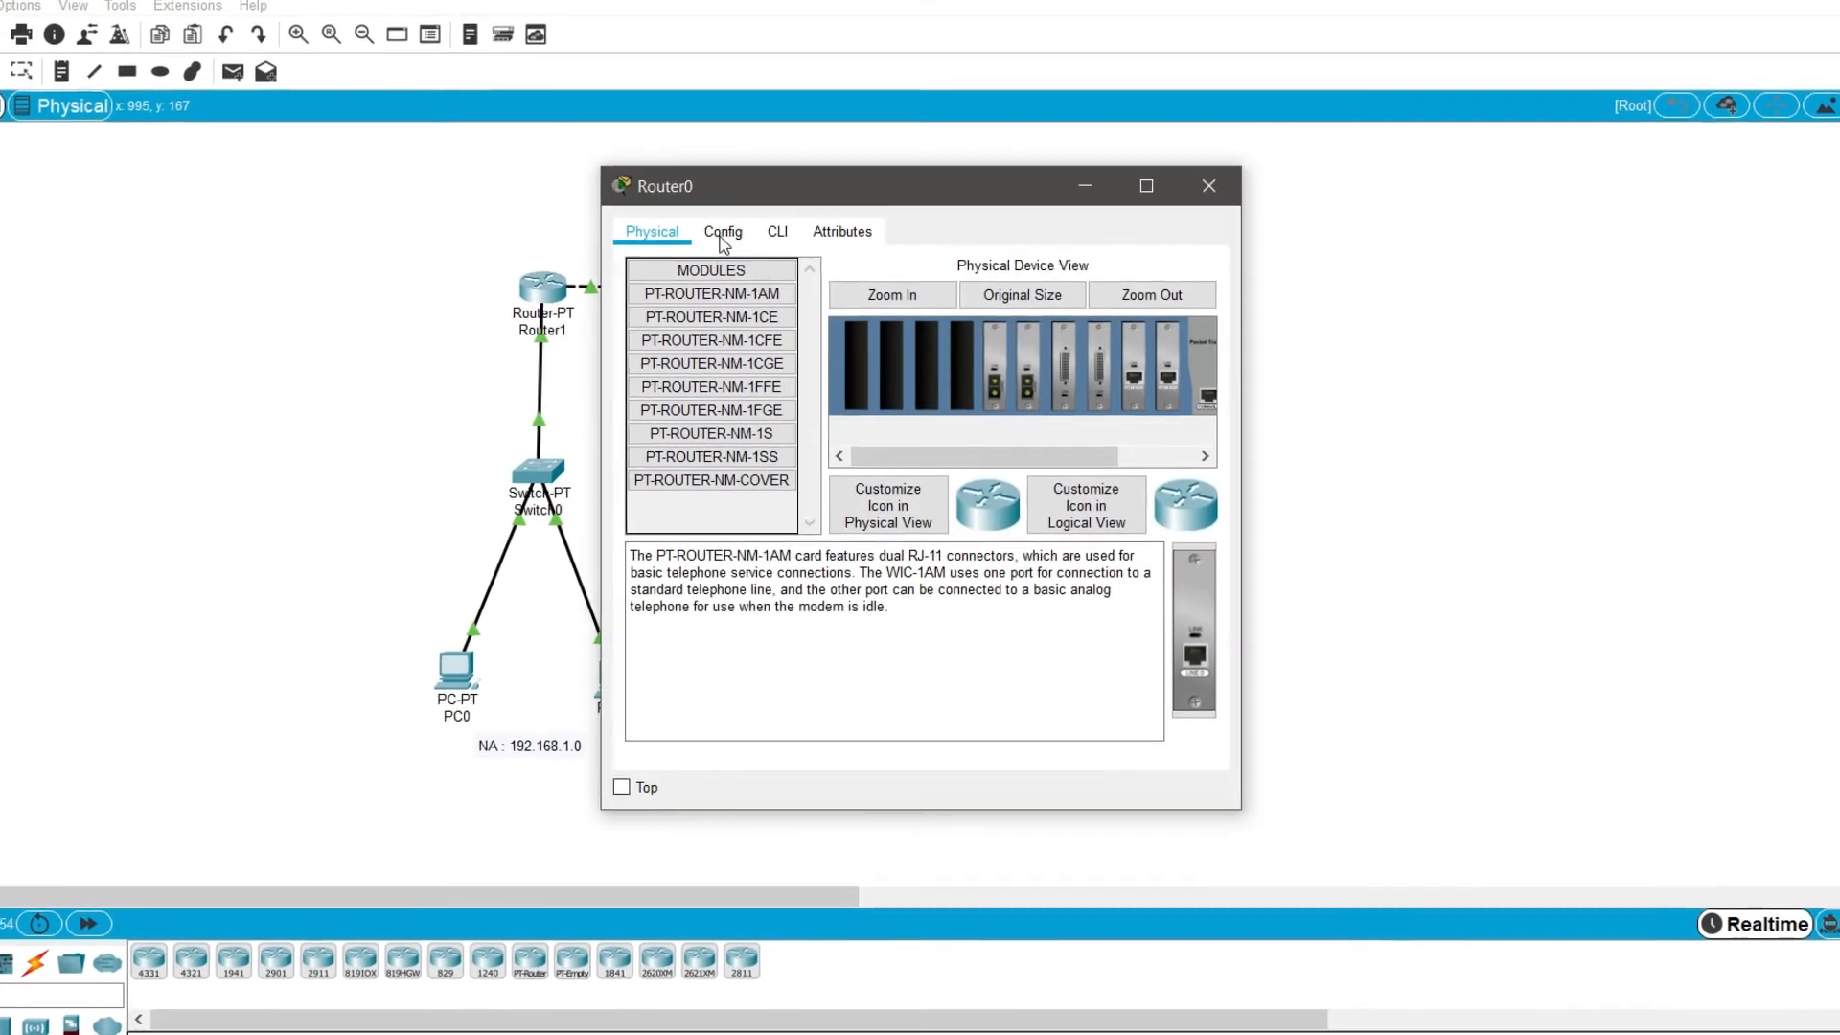
click(732, 237)
click(772, 227)
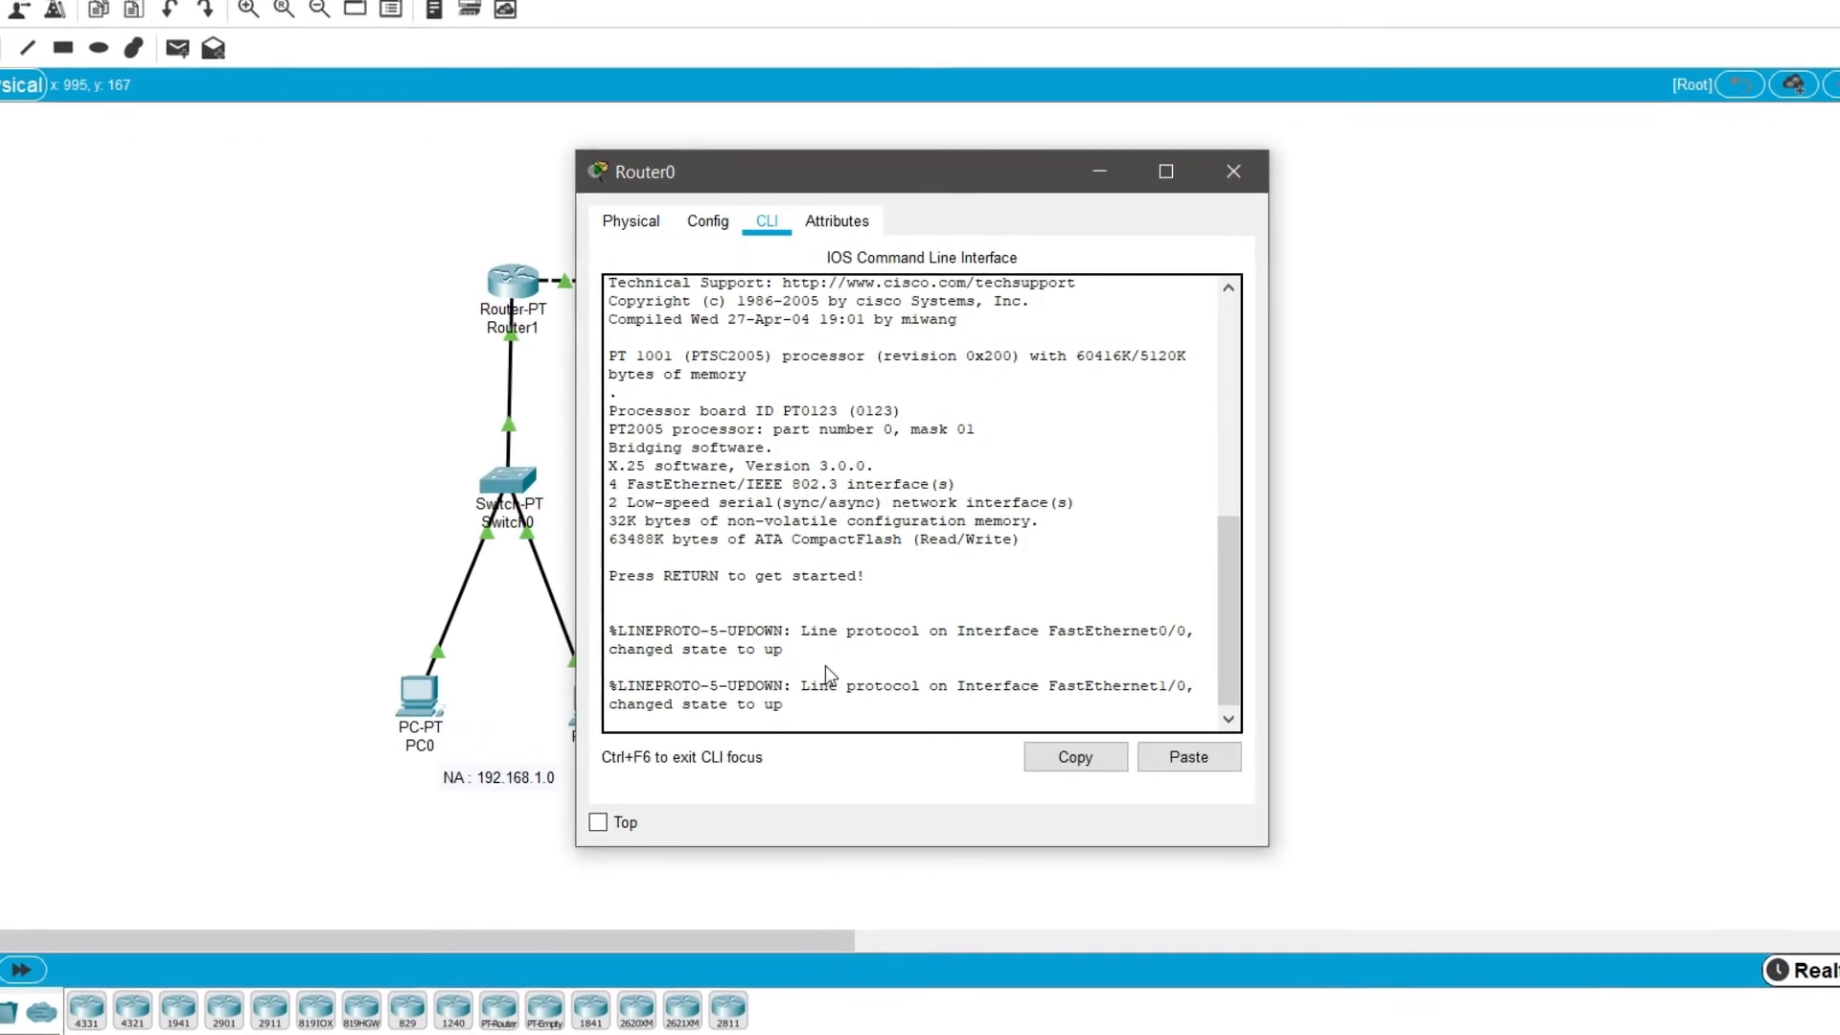
key(Return)
text(enable)
key(Return)
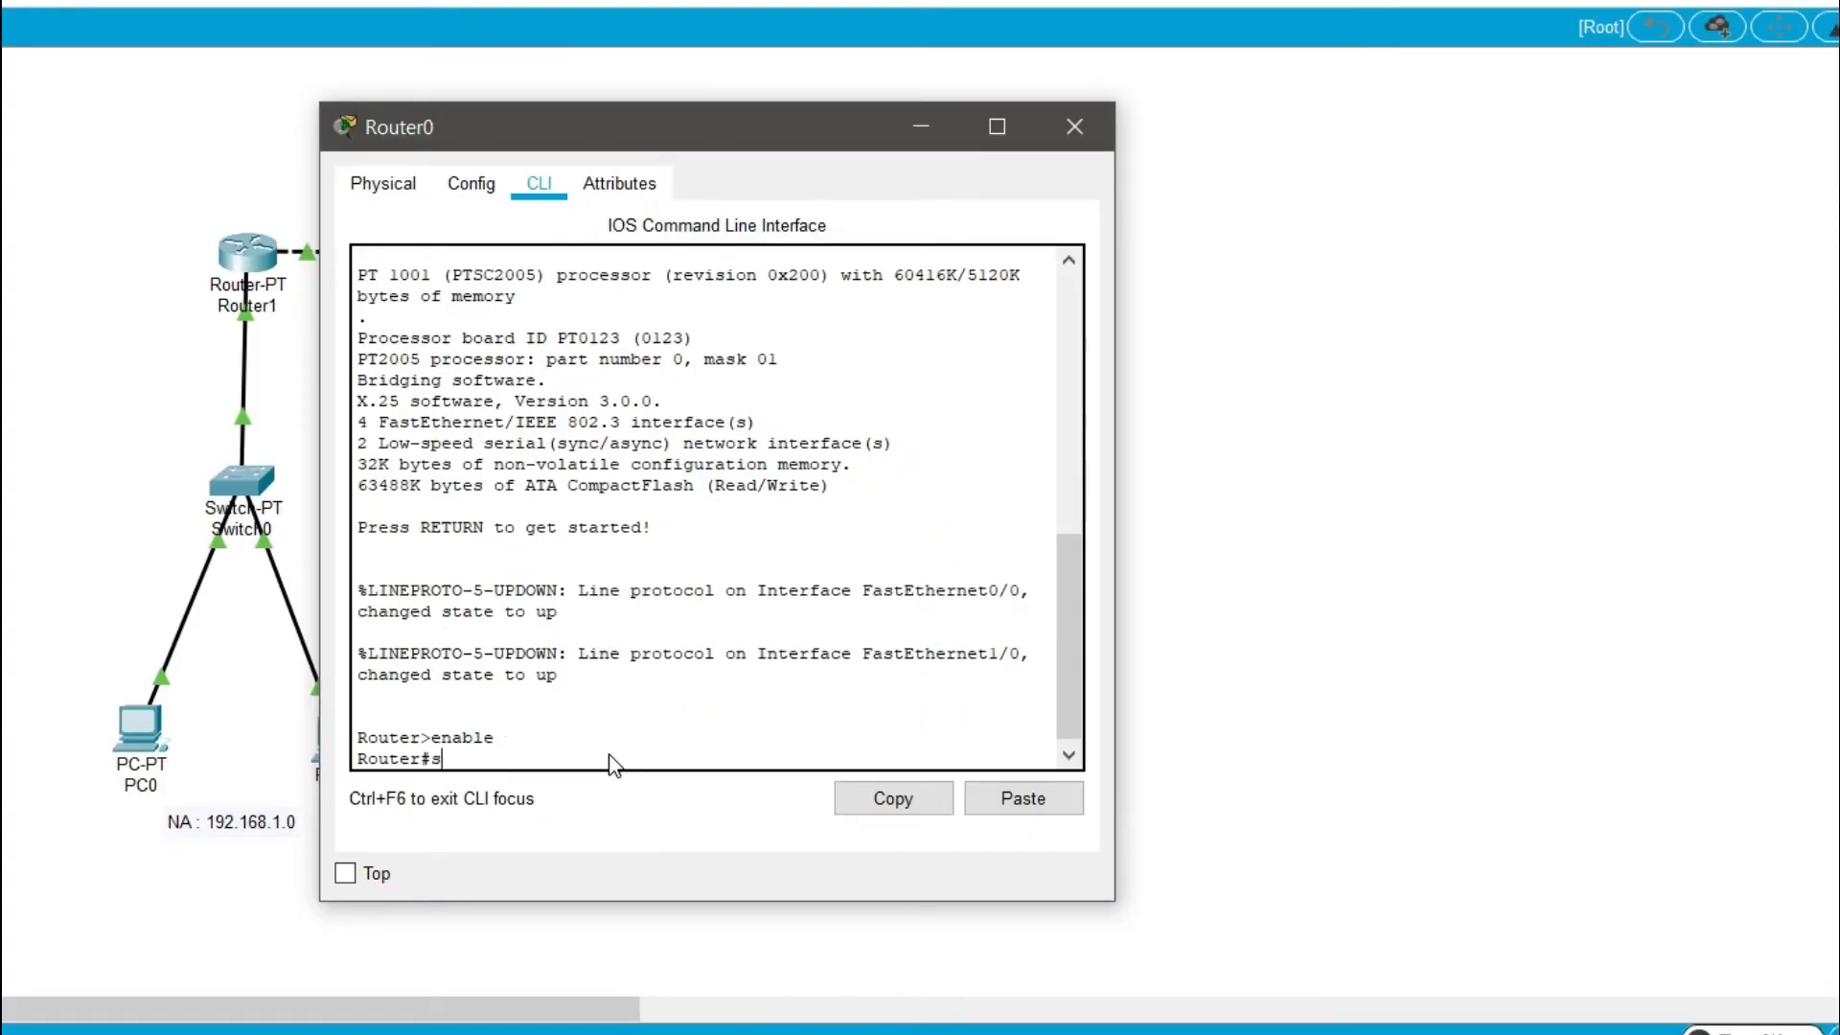
text(show ip in)
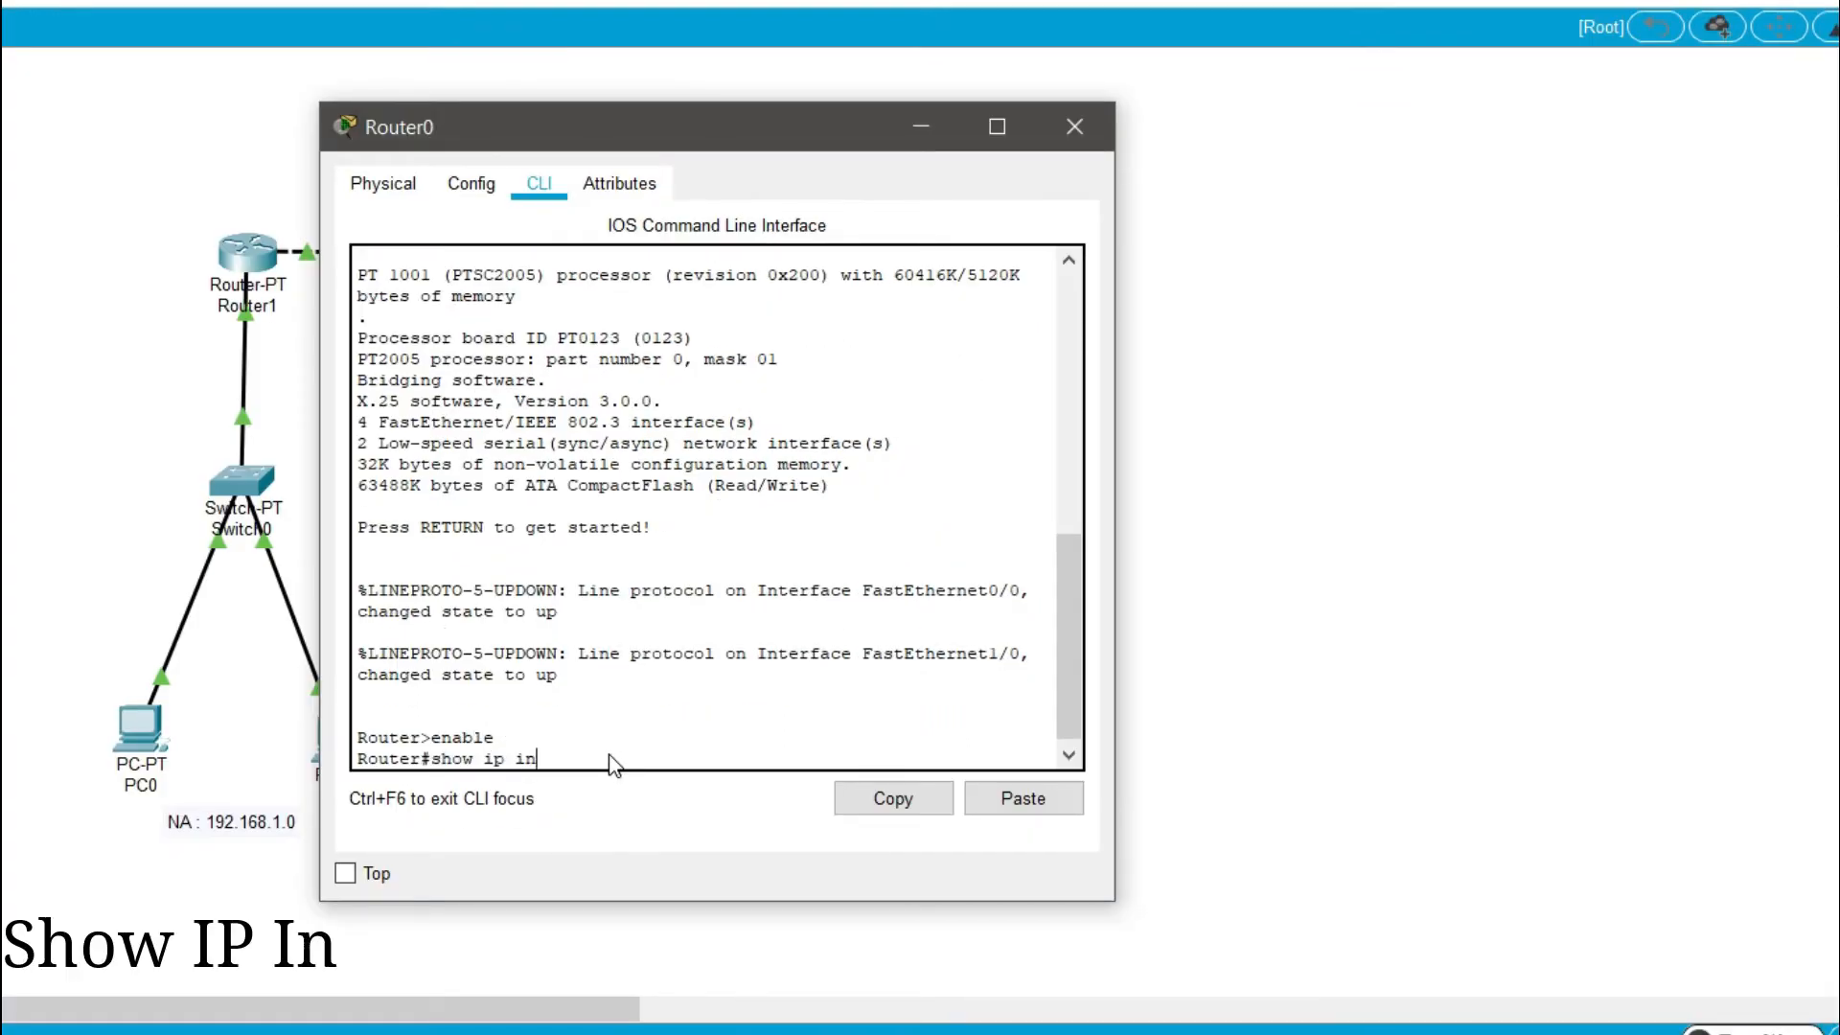
text(terface brief)
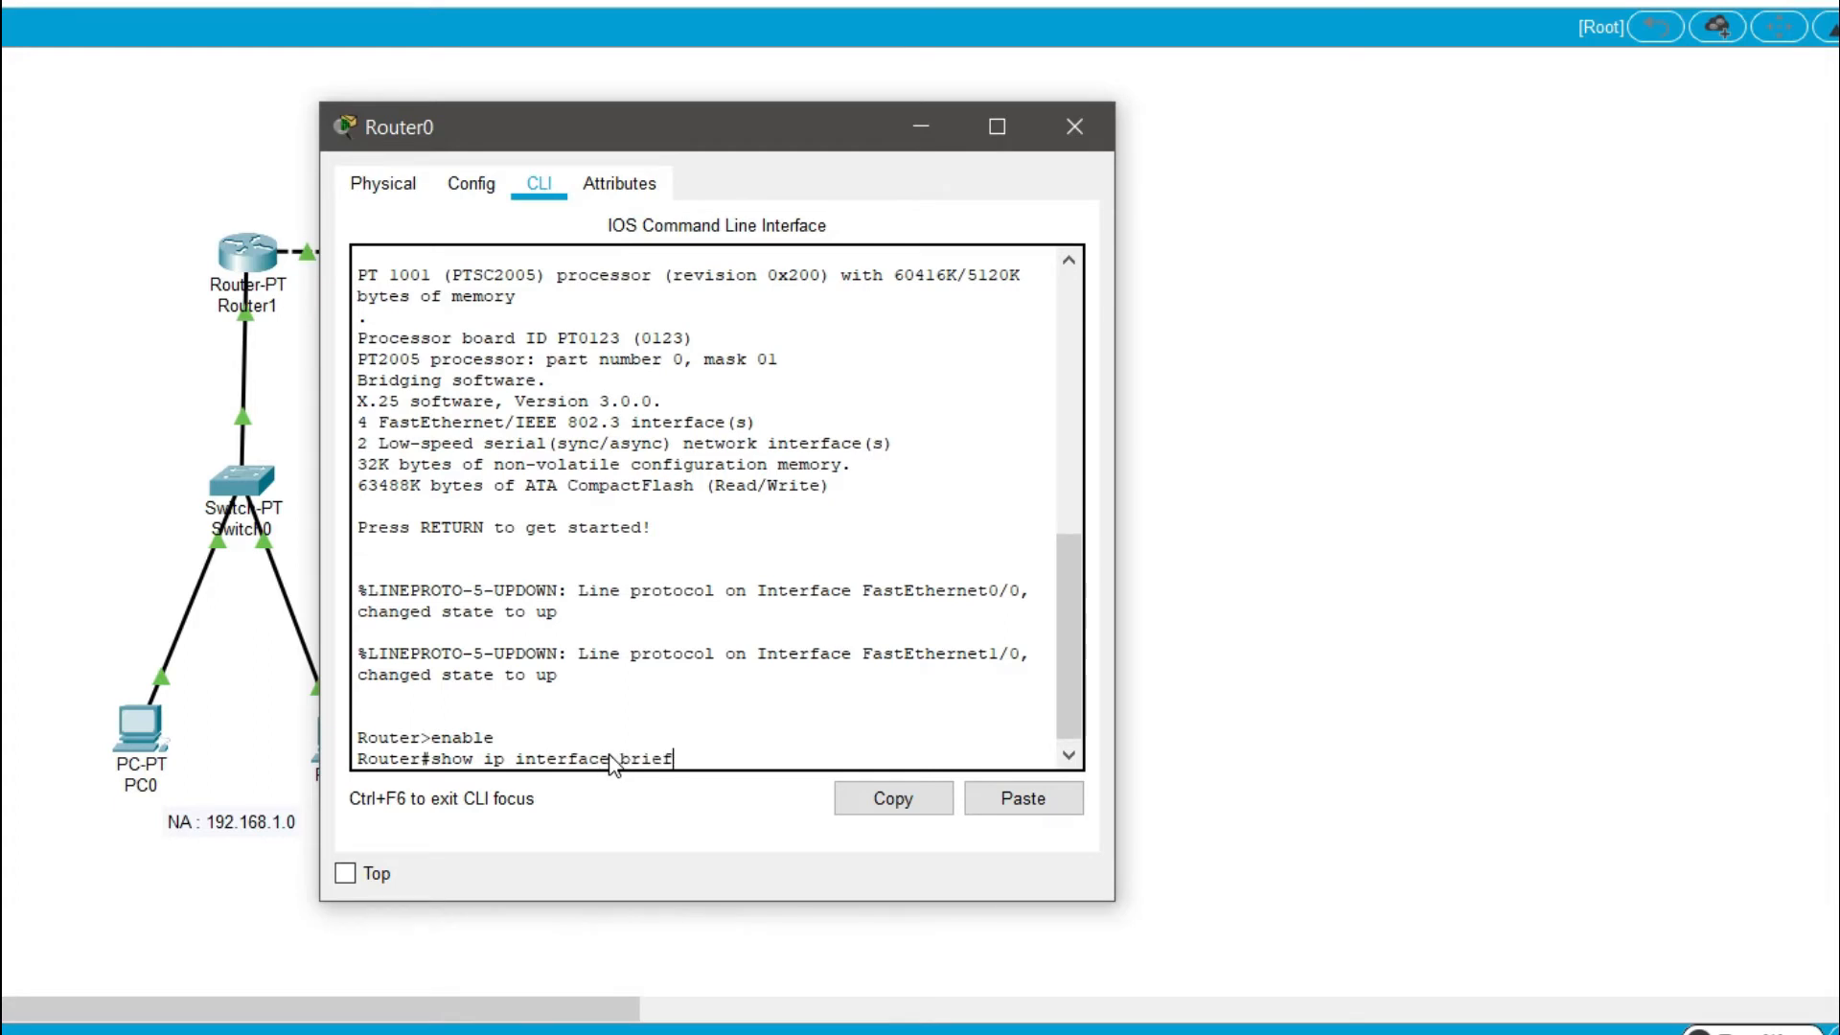
key(Return)
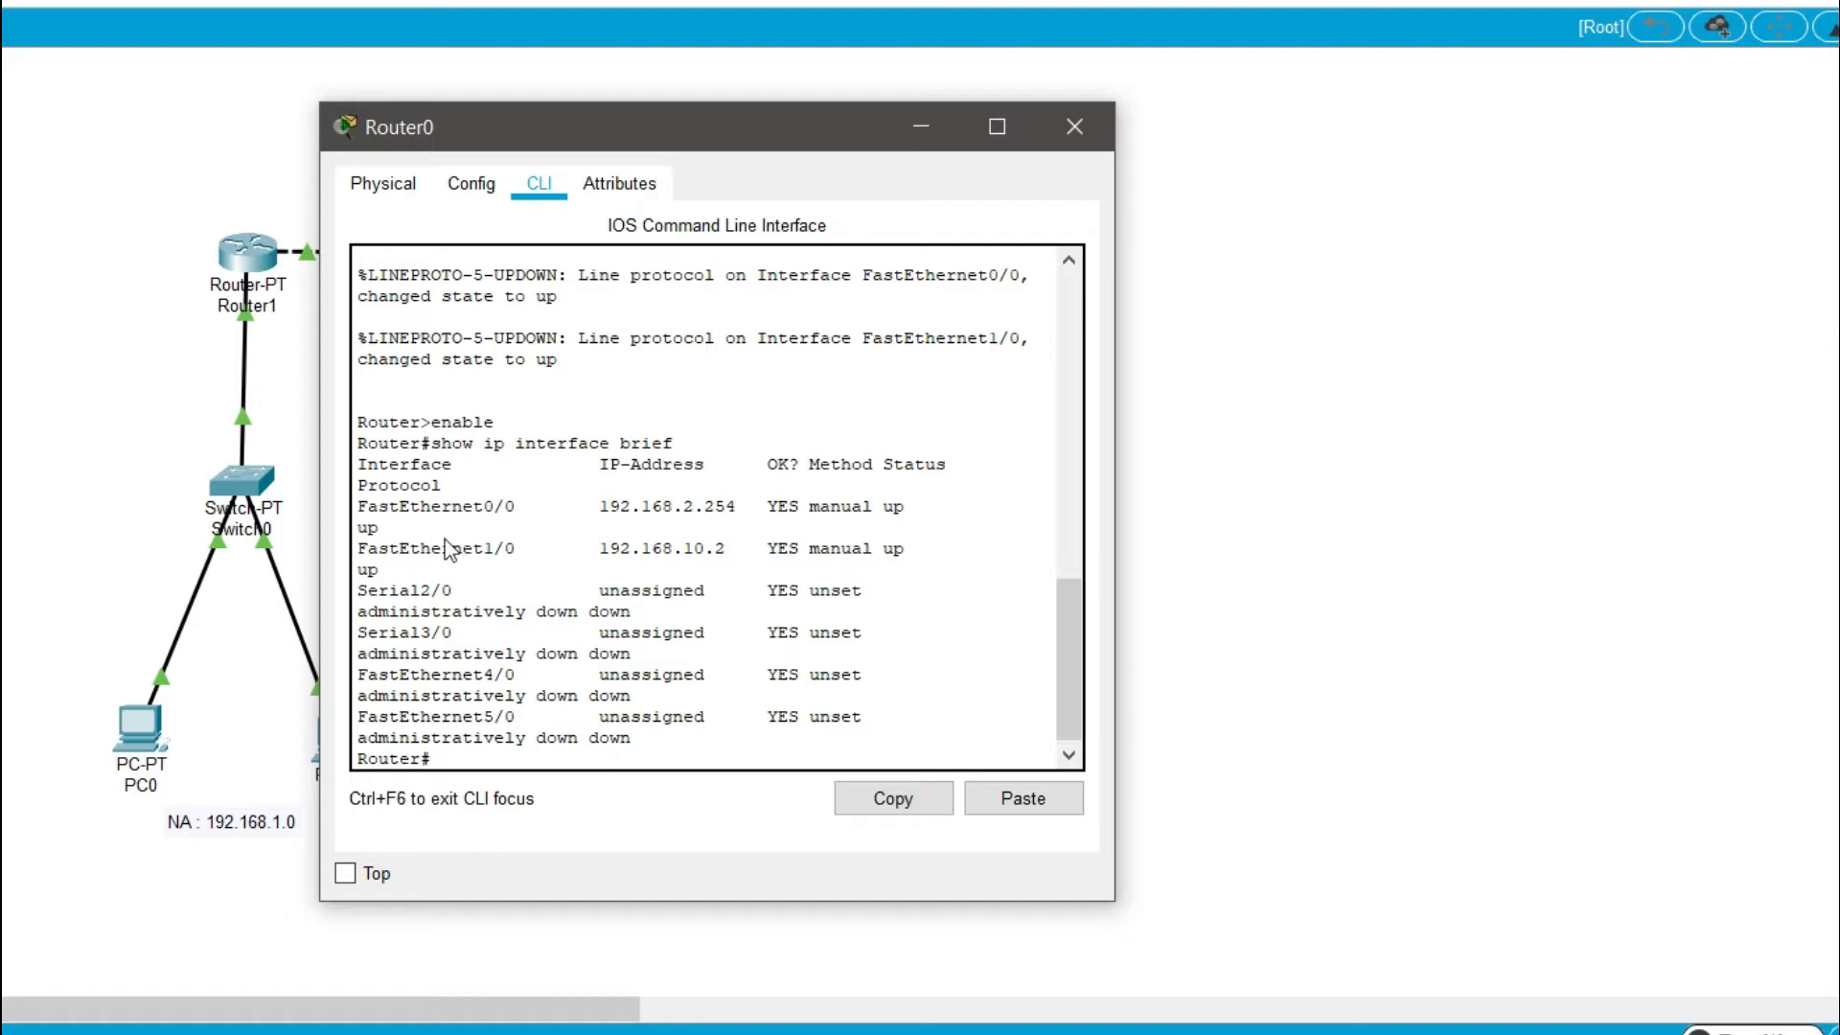
Step: Move Router0's window clear of the topology, examine its FastEthernet interface addresses, and close the window
drag(607, 130, 1245, 64)
drag(1402, 36, 1513, 35)
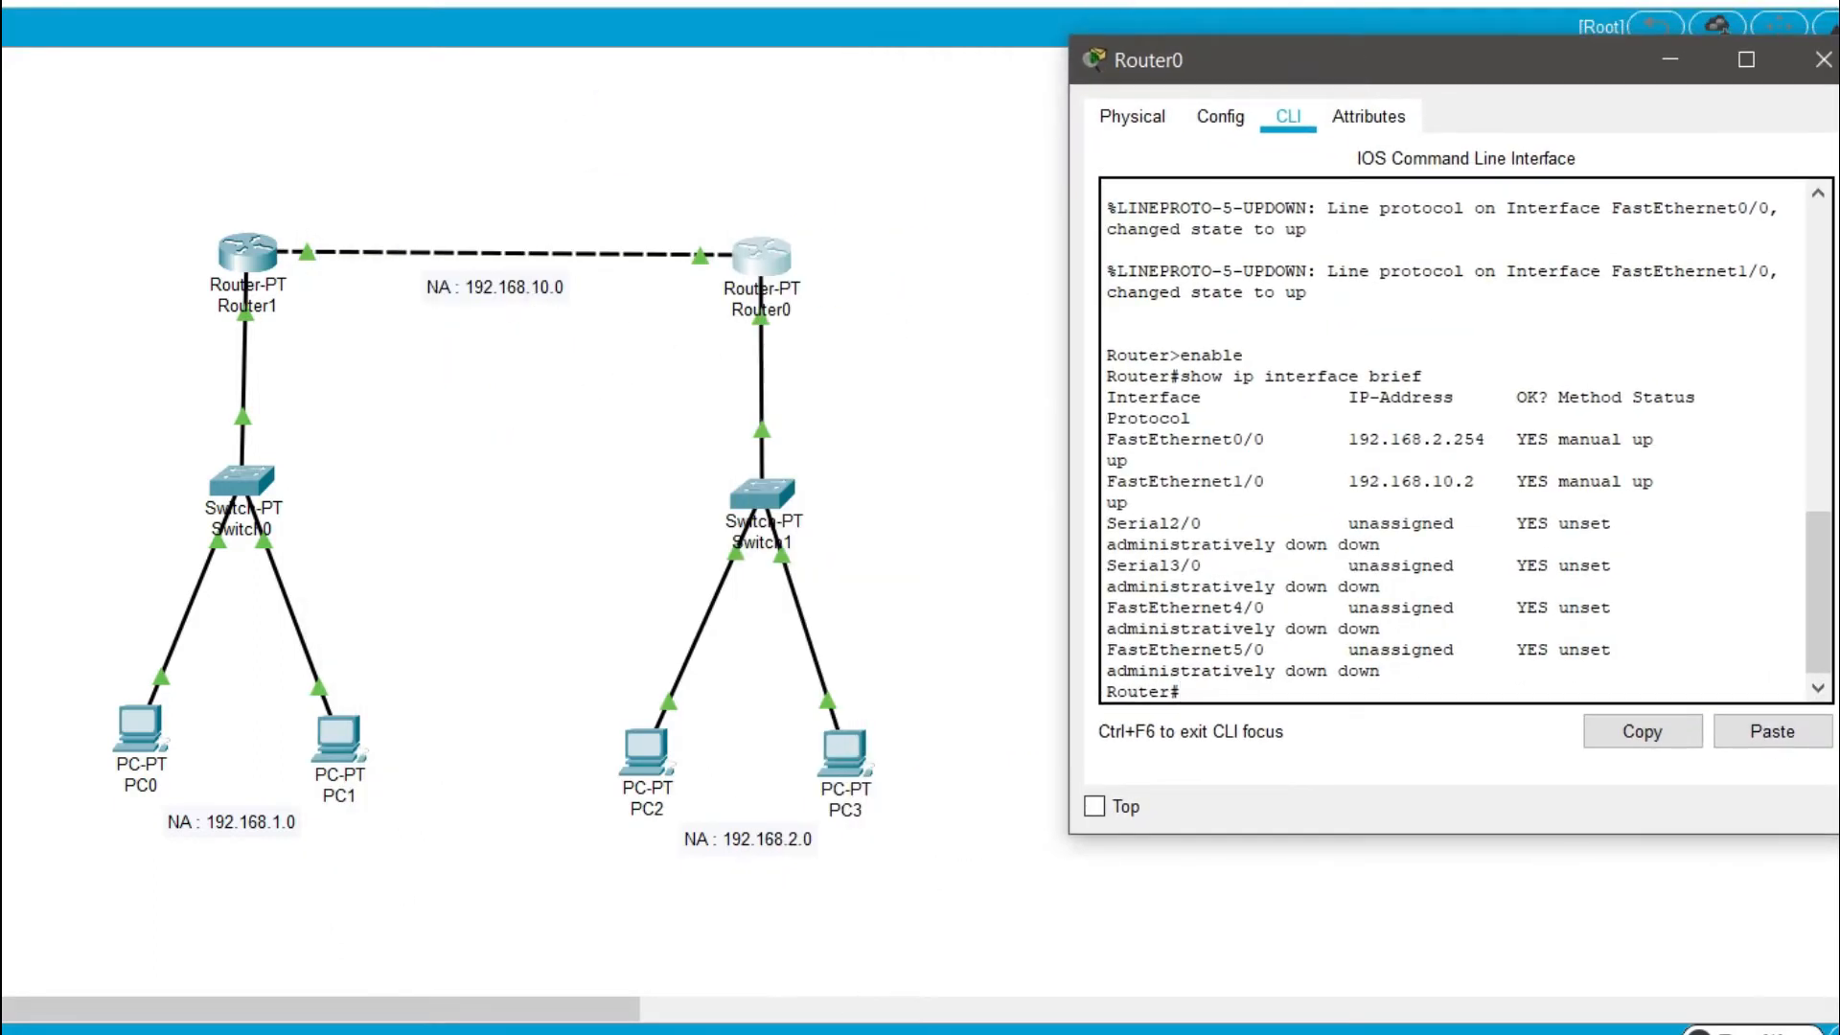
drag(1318, 439, 1512, 441)
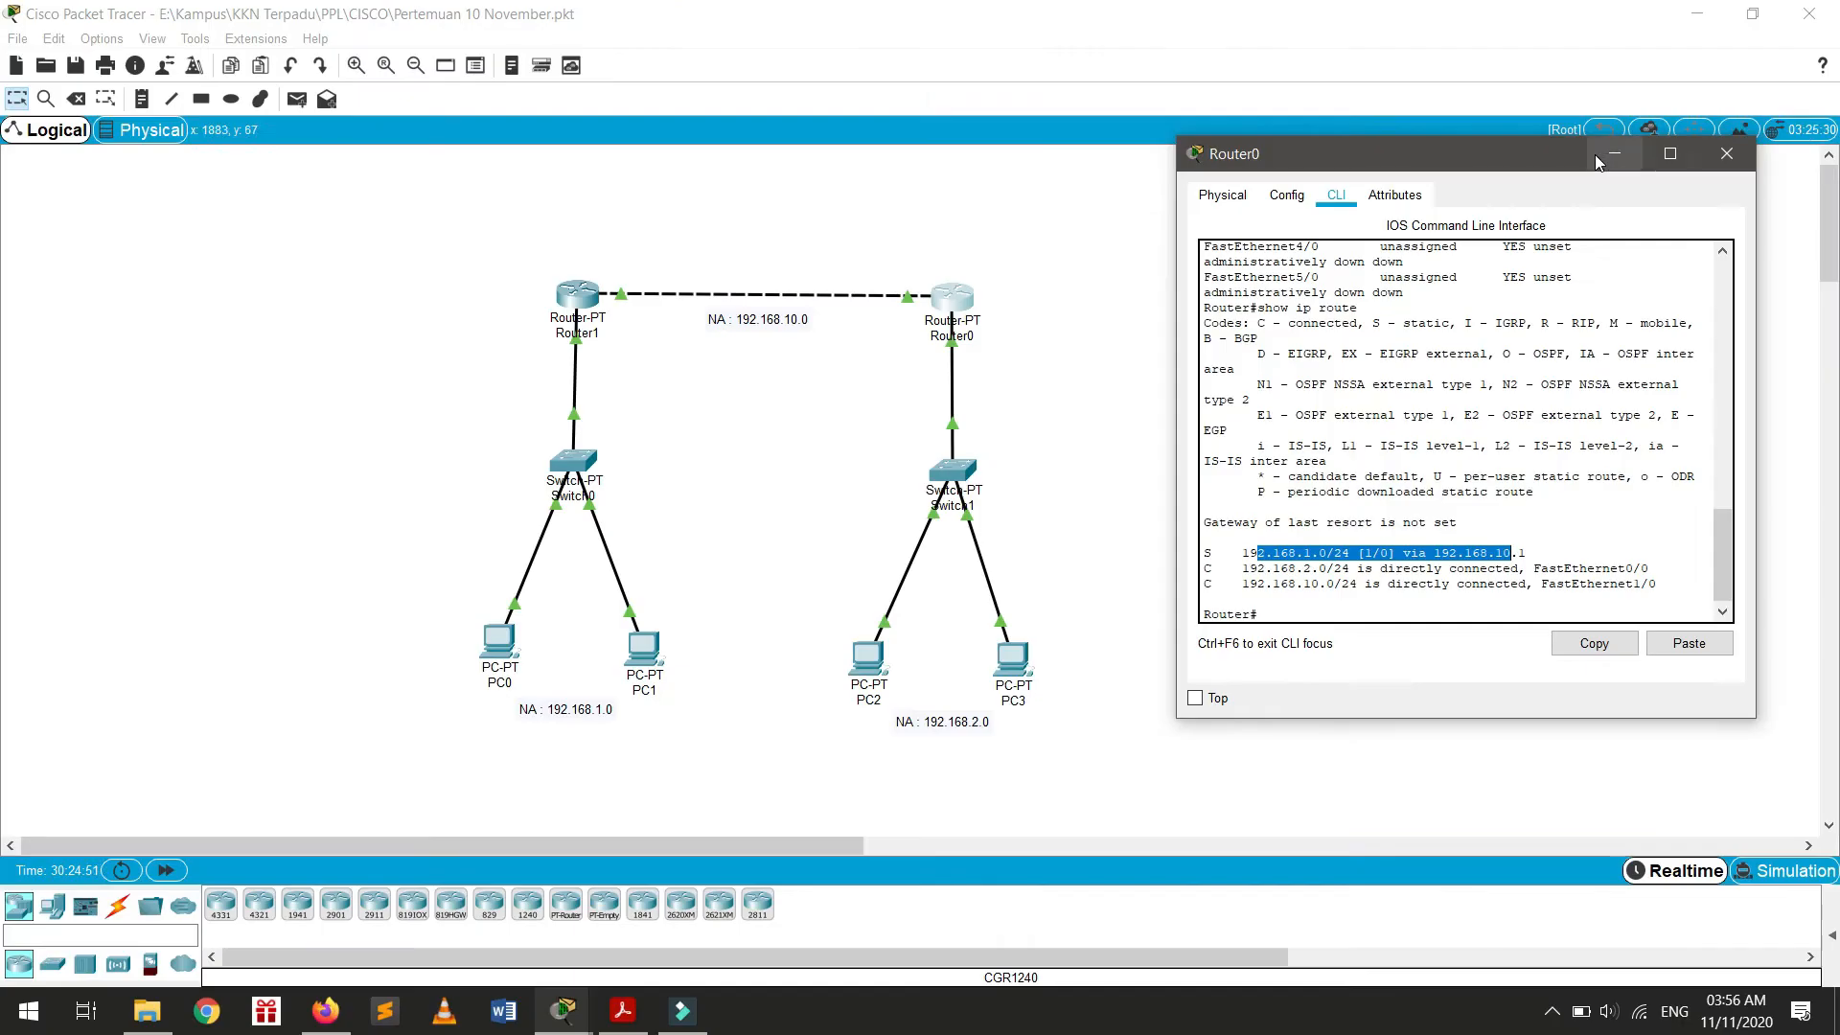
click(1823, 60)
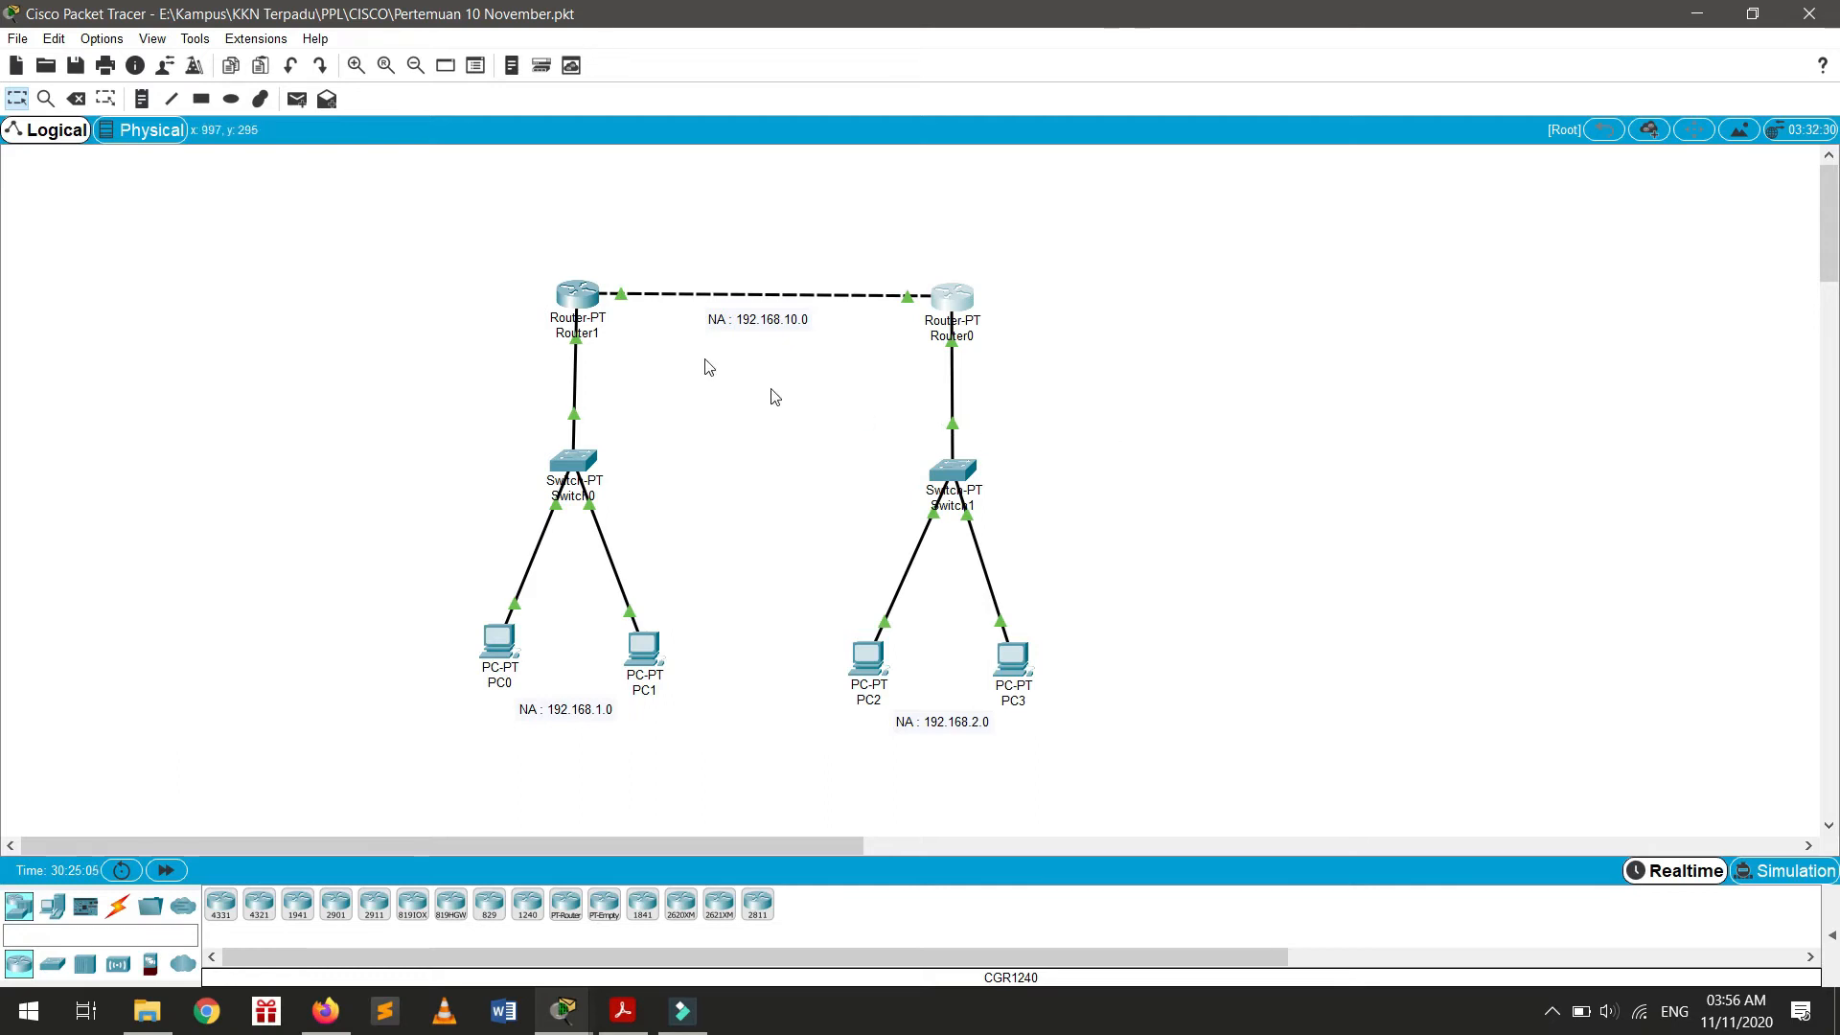
Step: Run "show ip route" in Router1's CLI
click(586, 245)
click(580, 292)
click(990, 657)
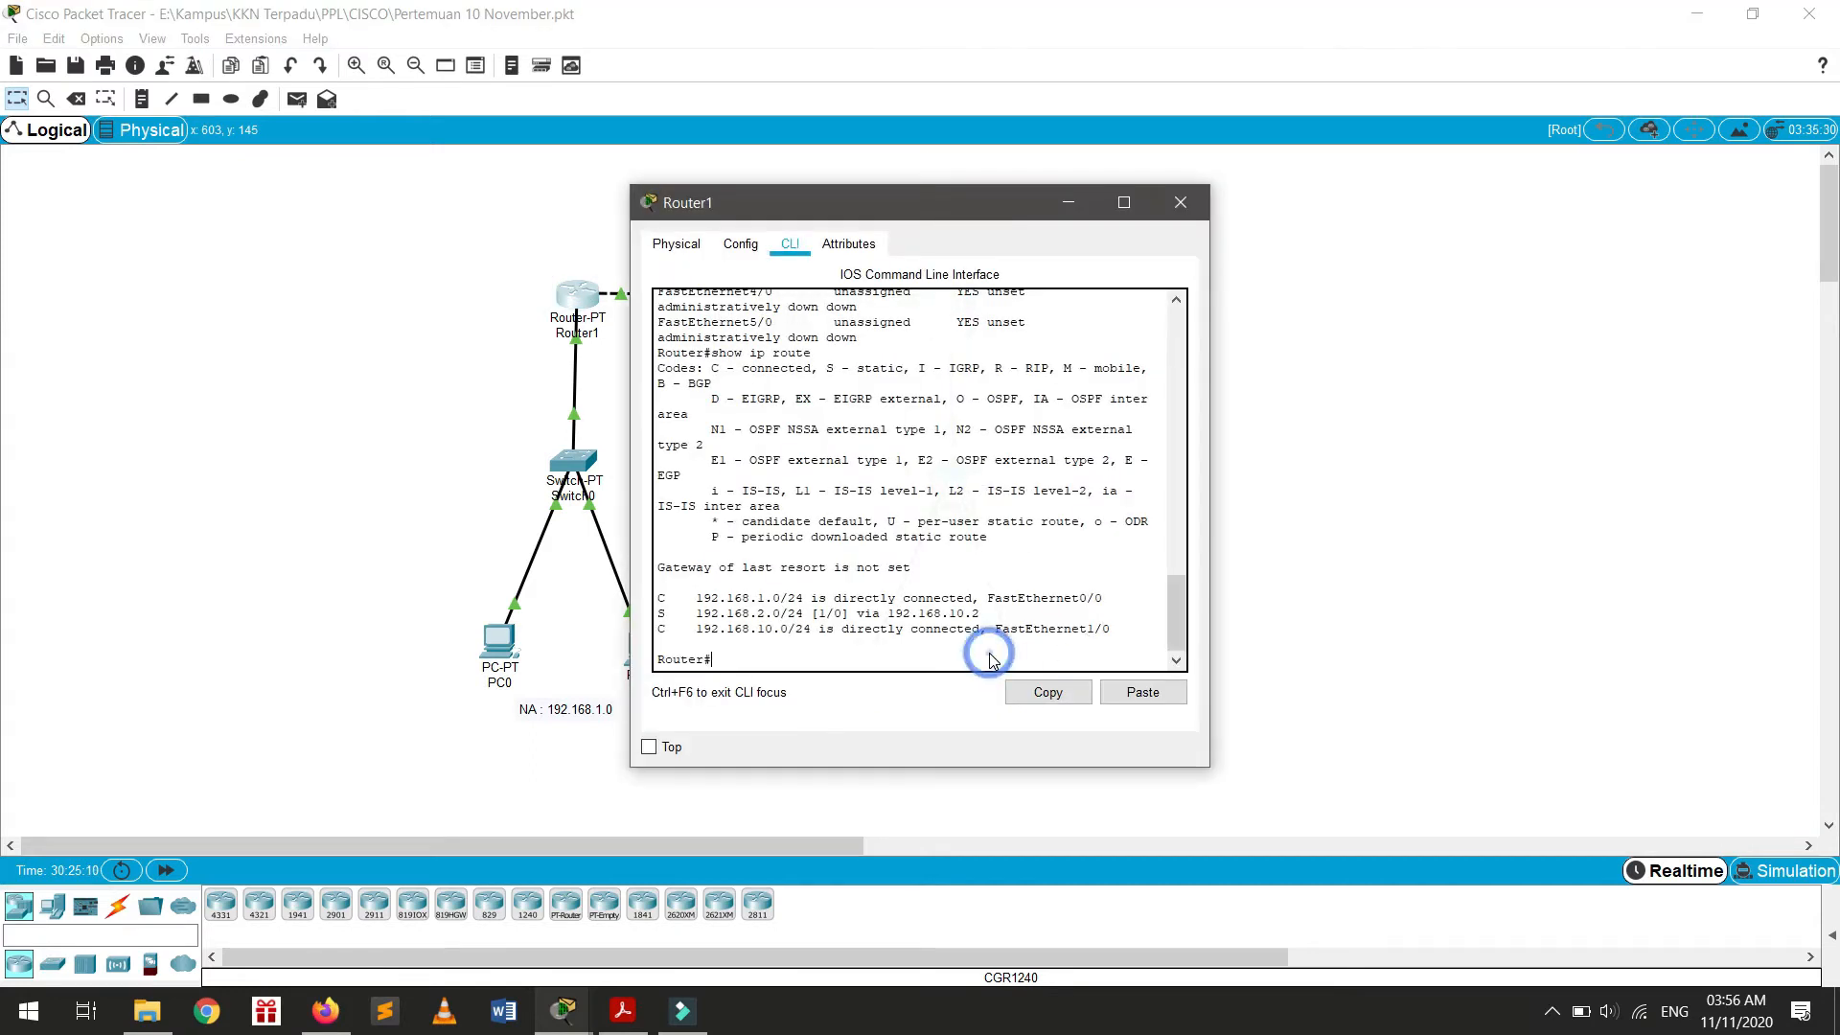
text(show ip route)
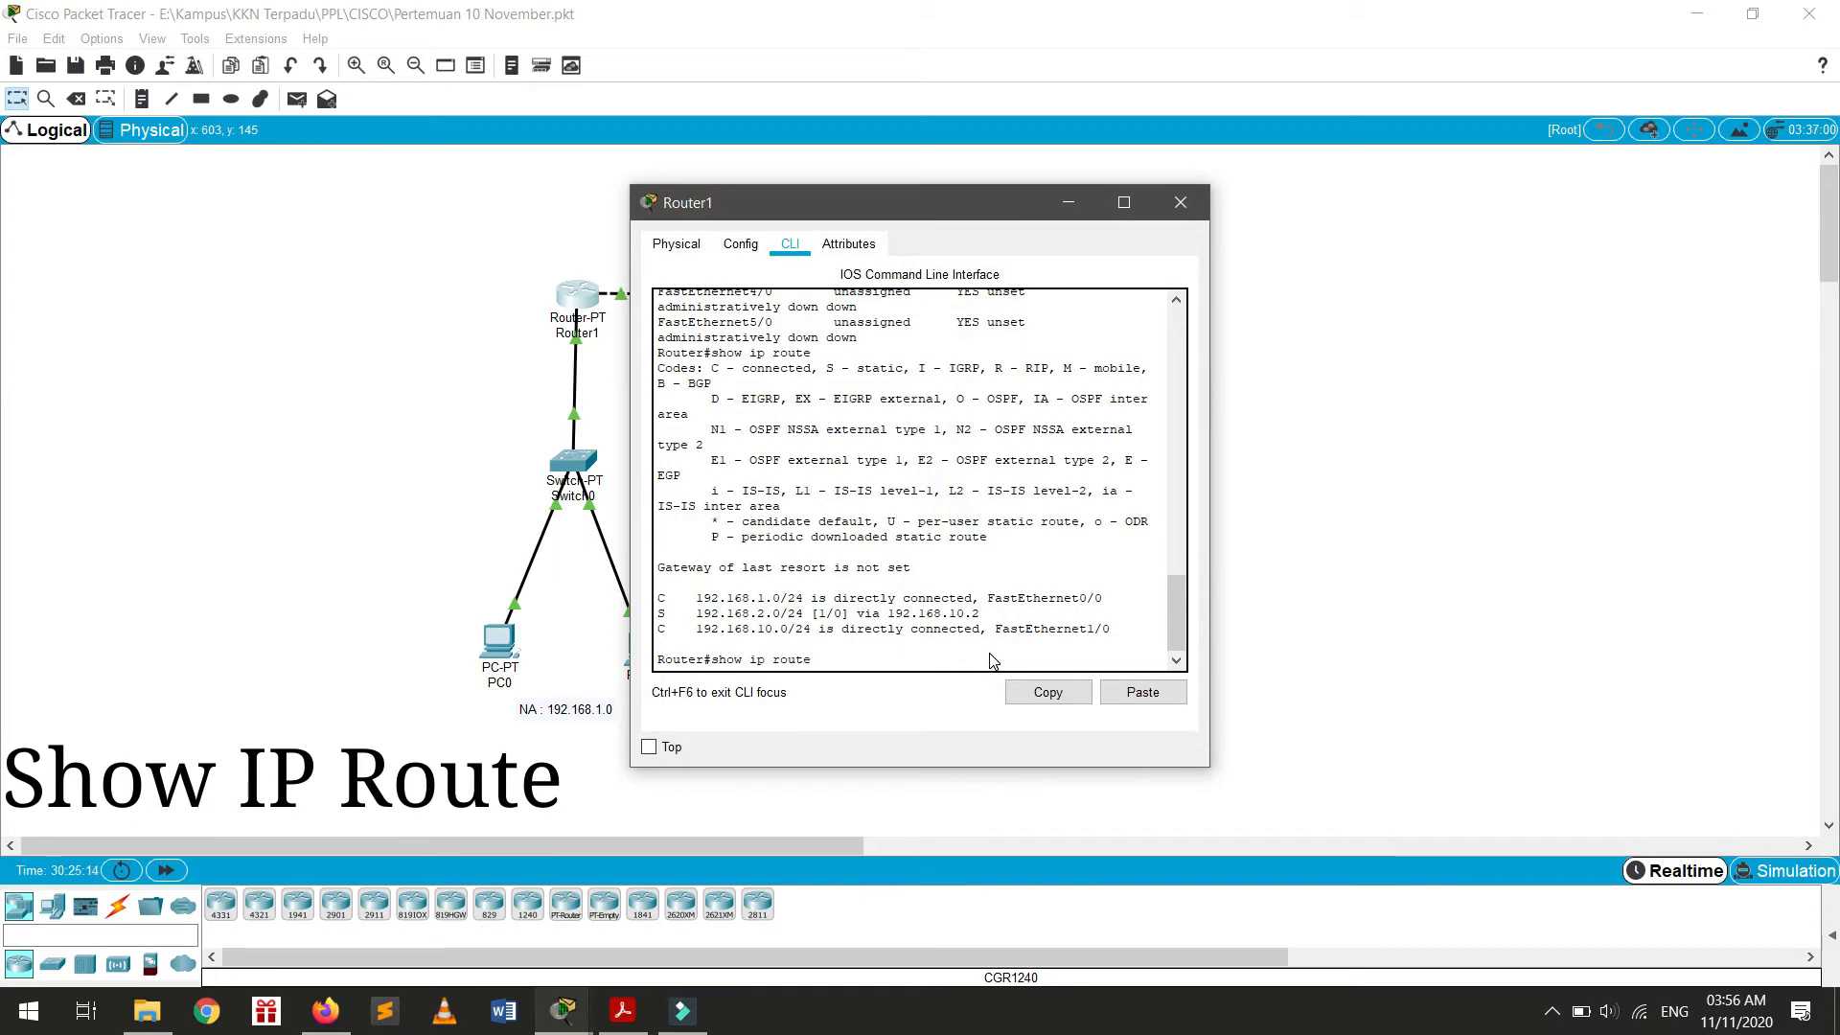
key(Return)
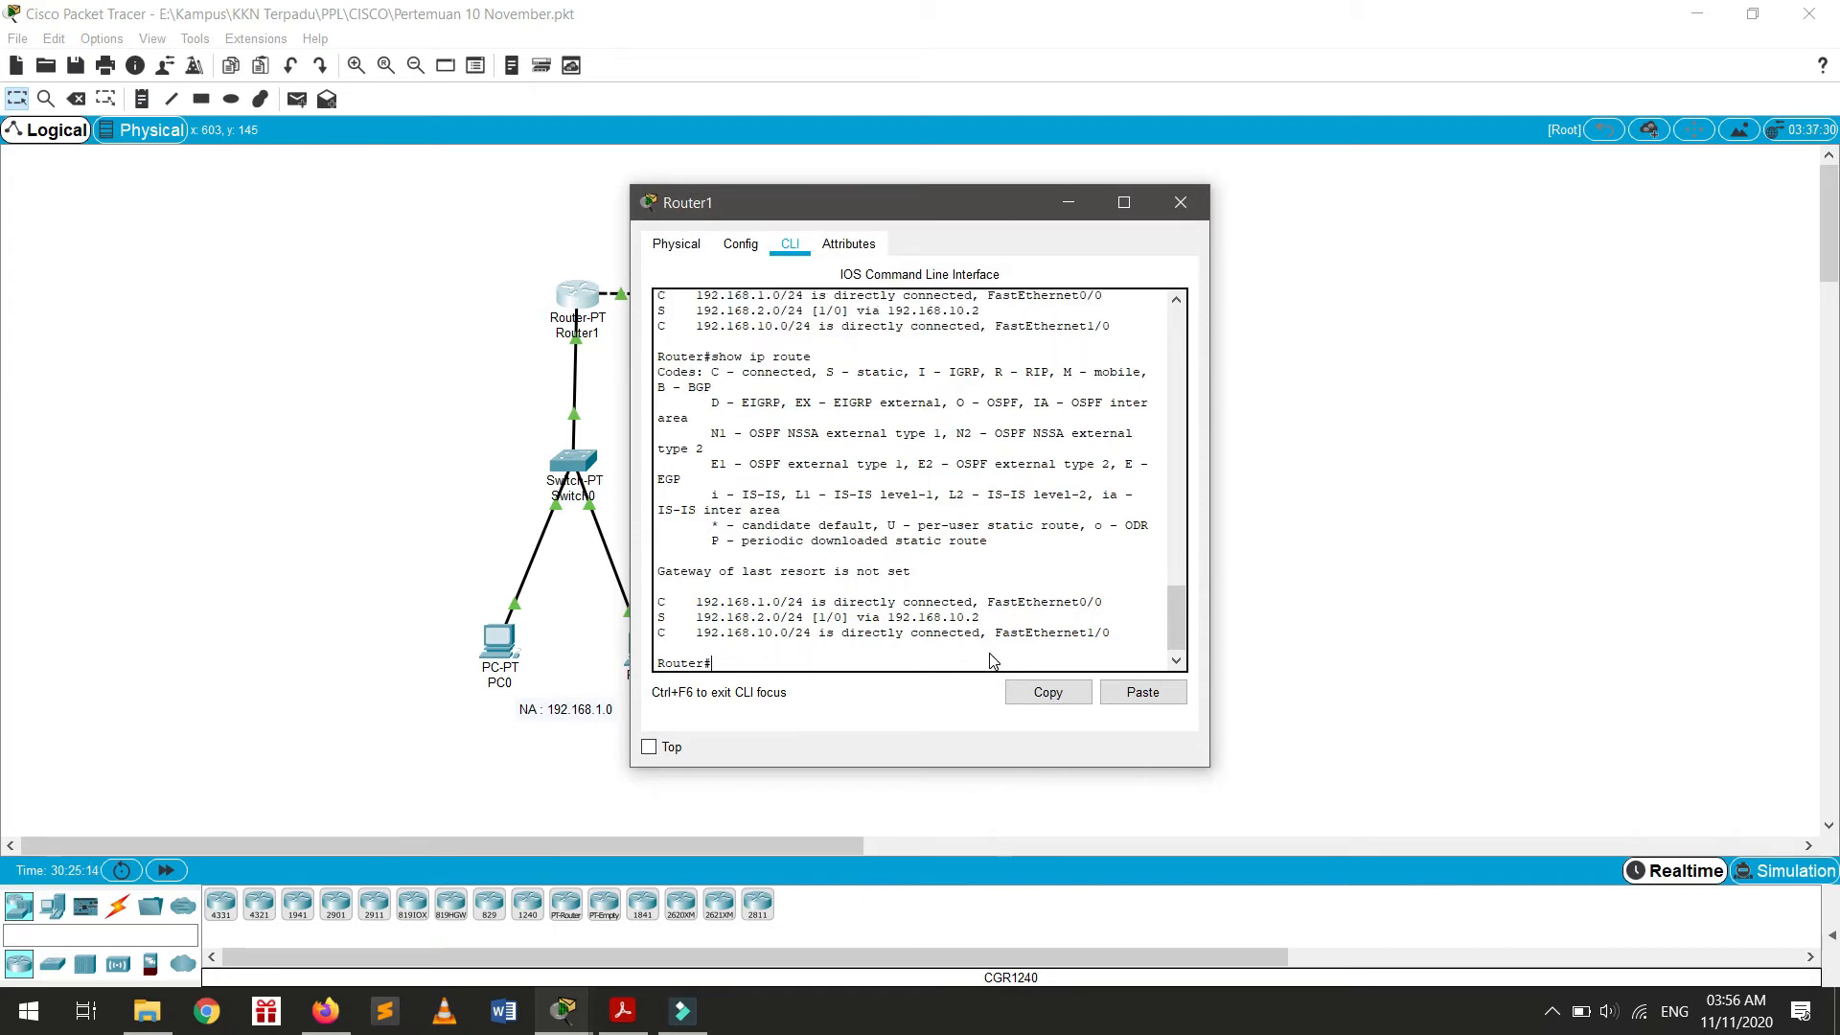
Step: Examine Router1's static route to the PC2 and PC3 network beside the topology, and close the router's window
drag(870, 213, 987, 205)
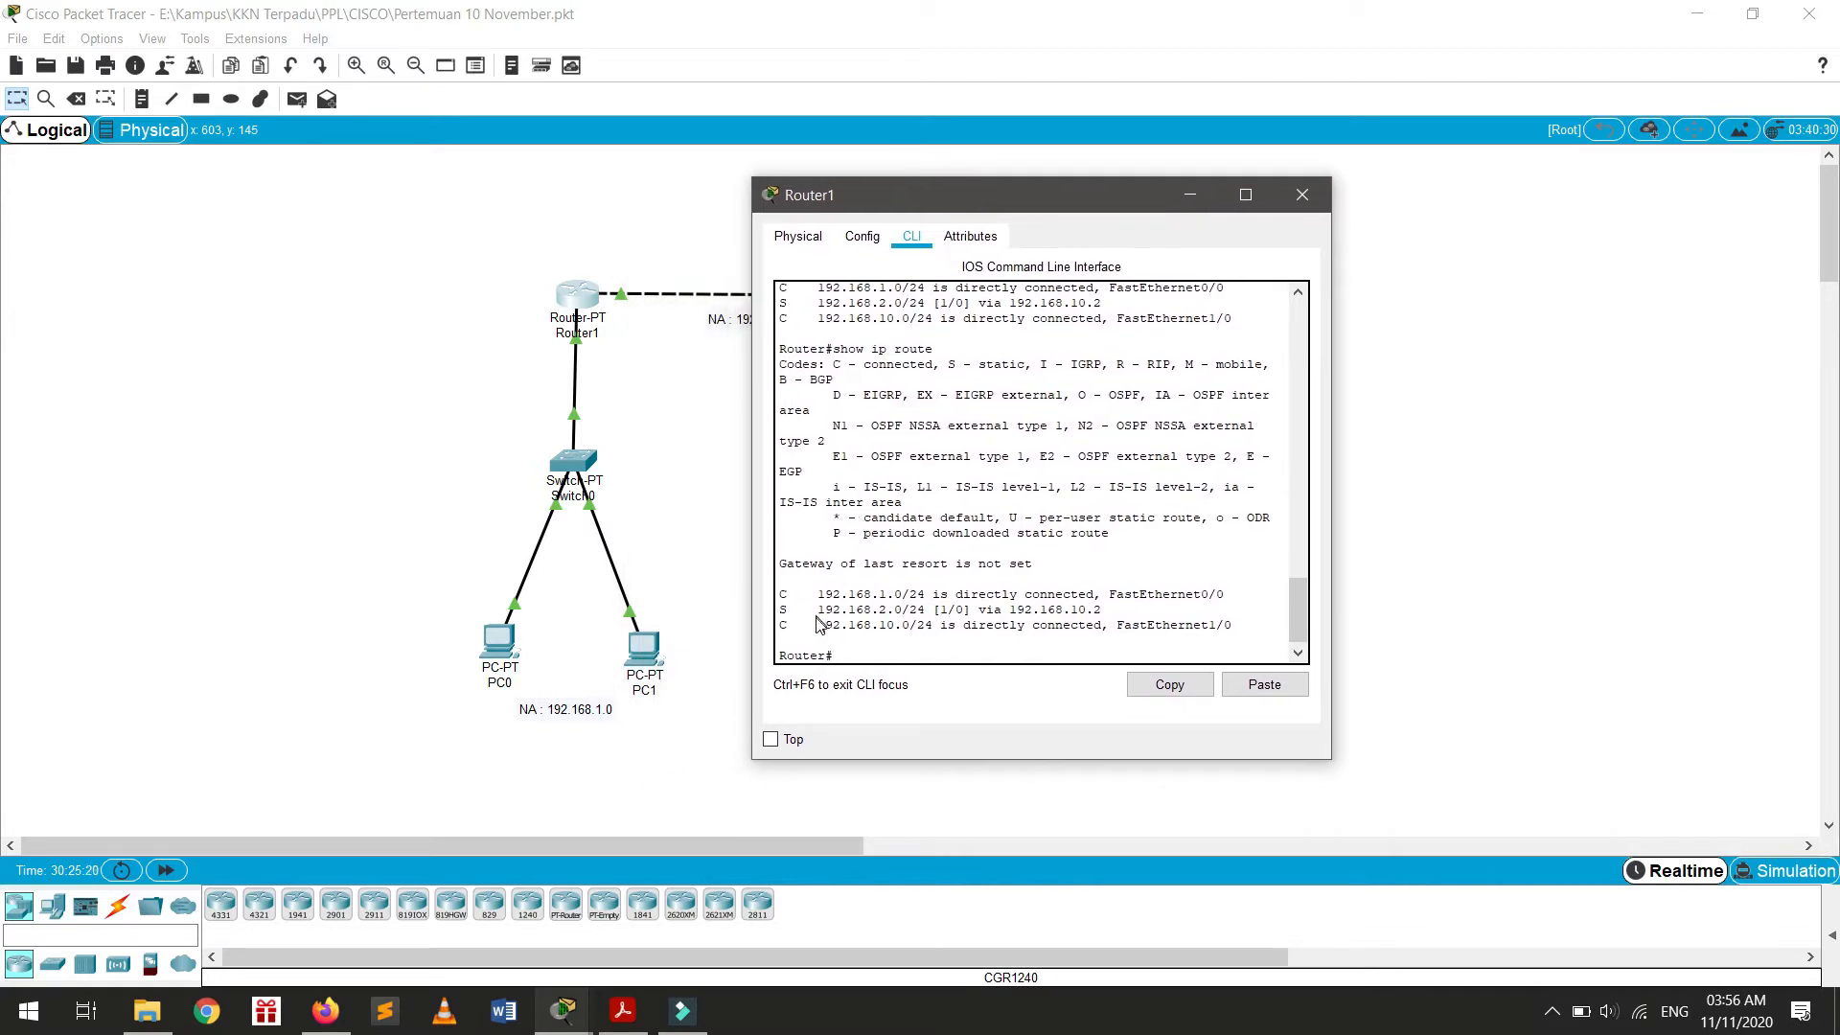
drag(803, 618, 929, 618)
drag(1009, 206, 1220, 227)
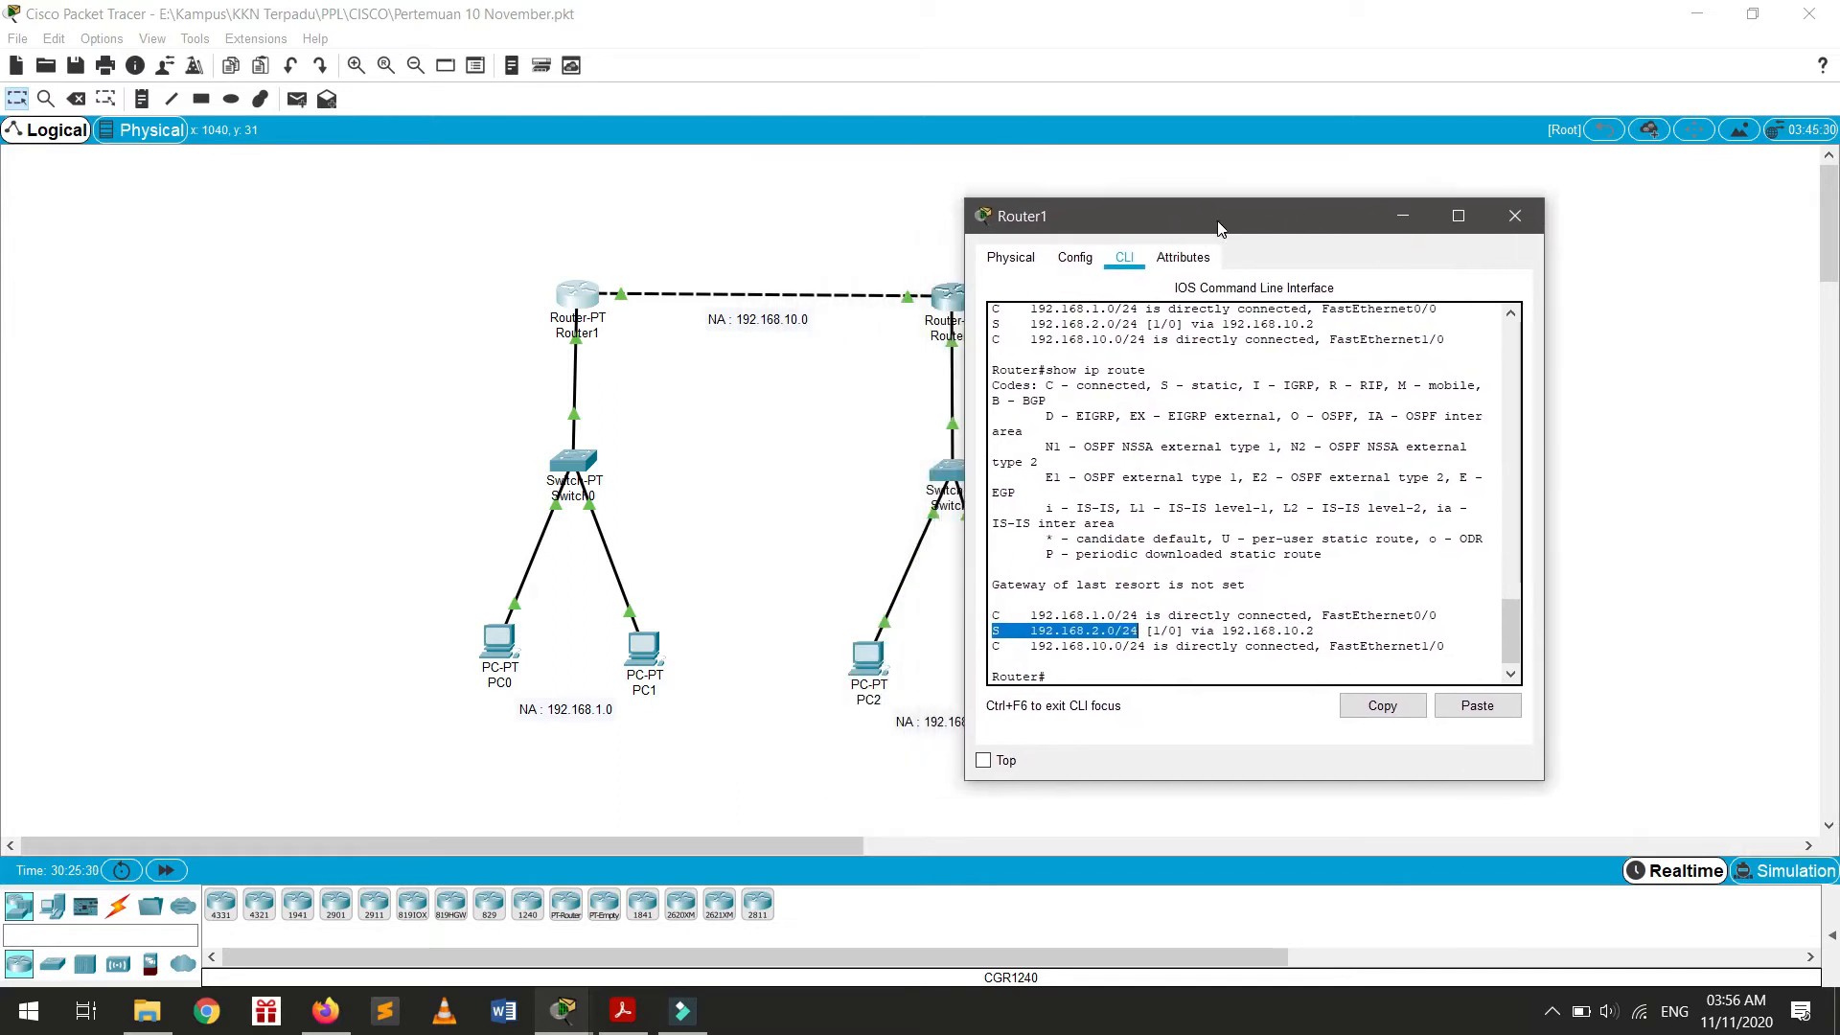
click(1226, 630)
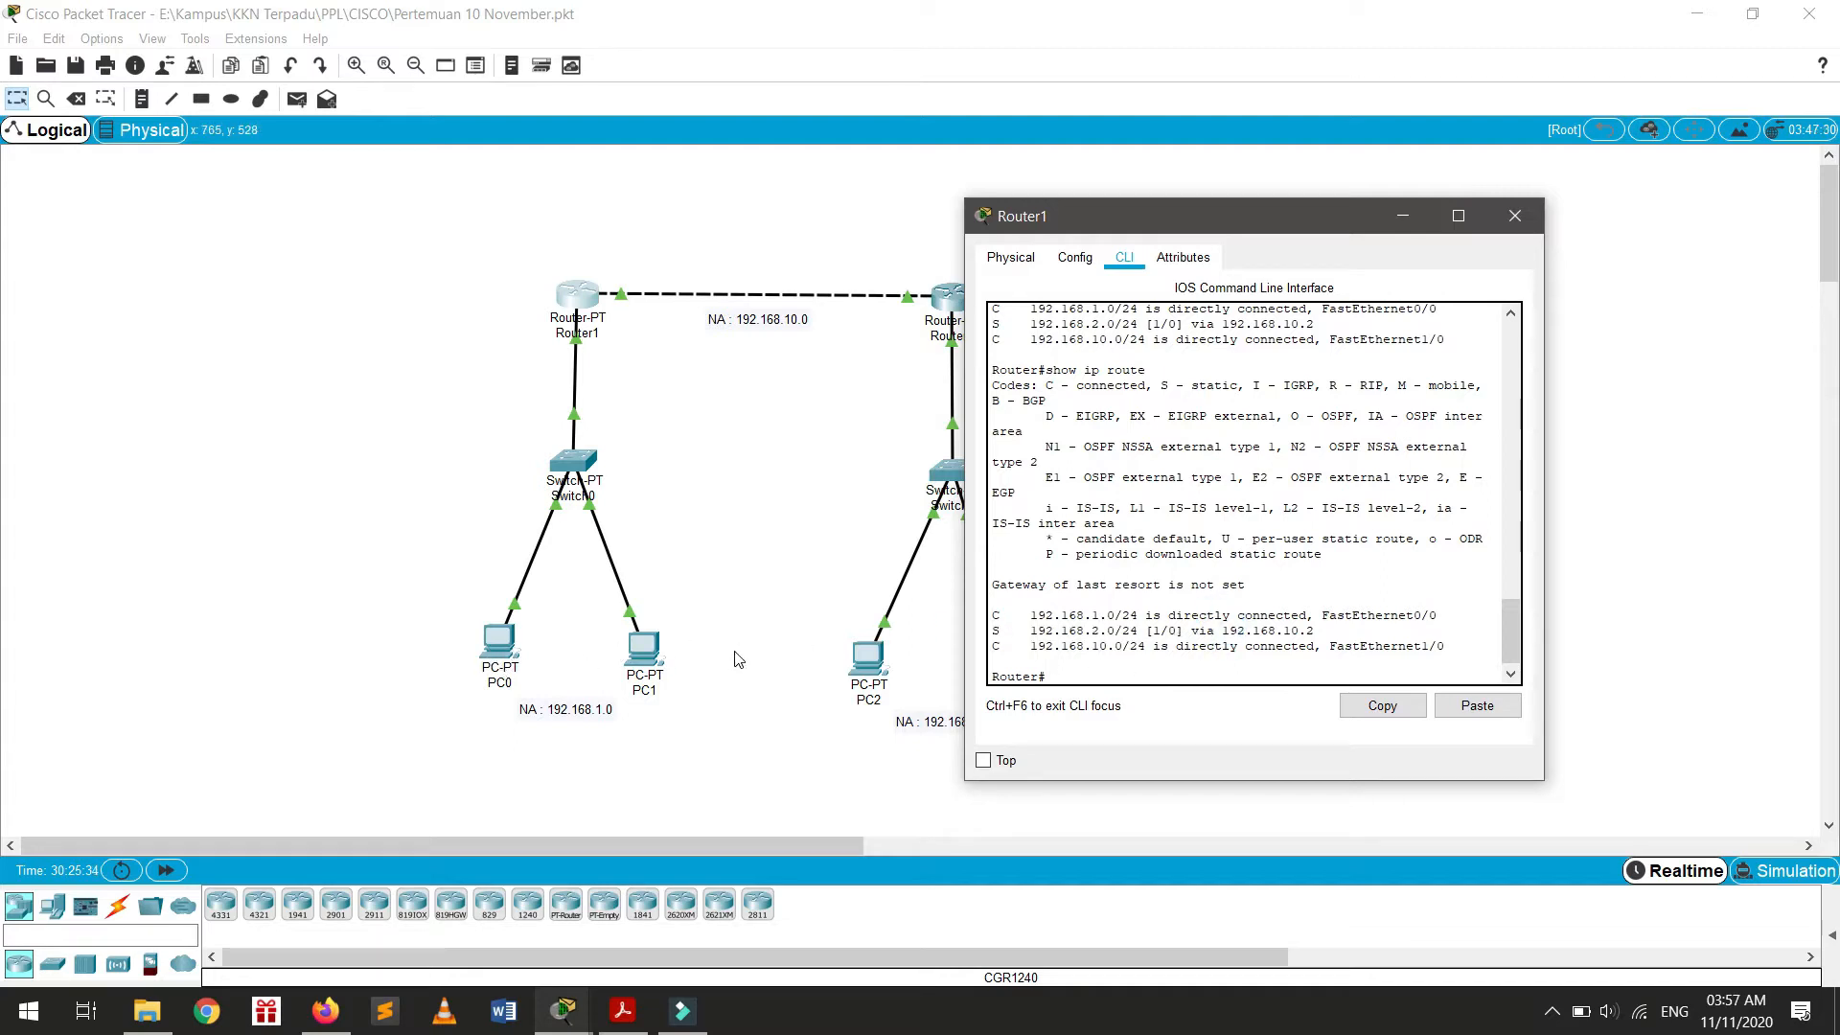
drag(1140, 218, 1243, 209)
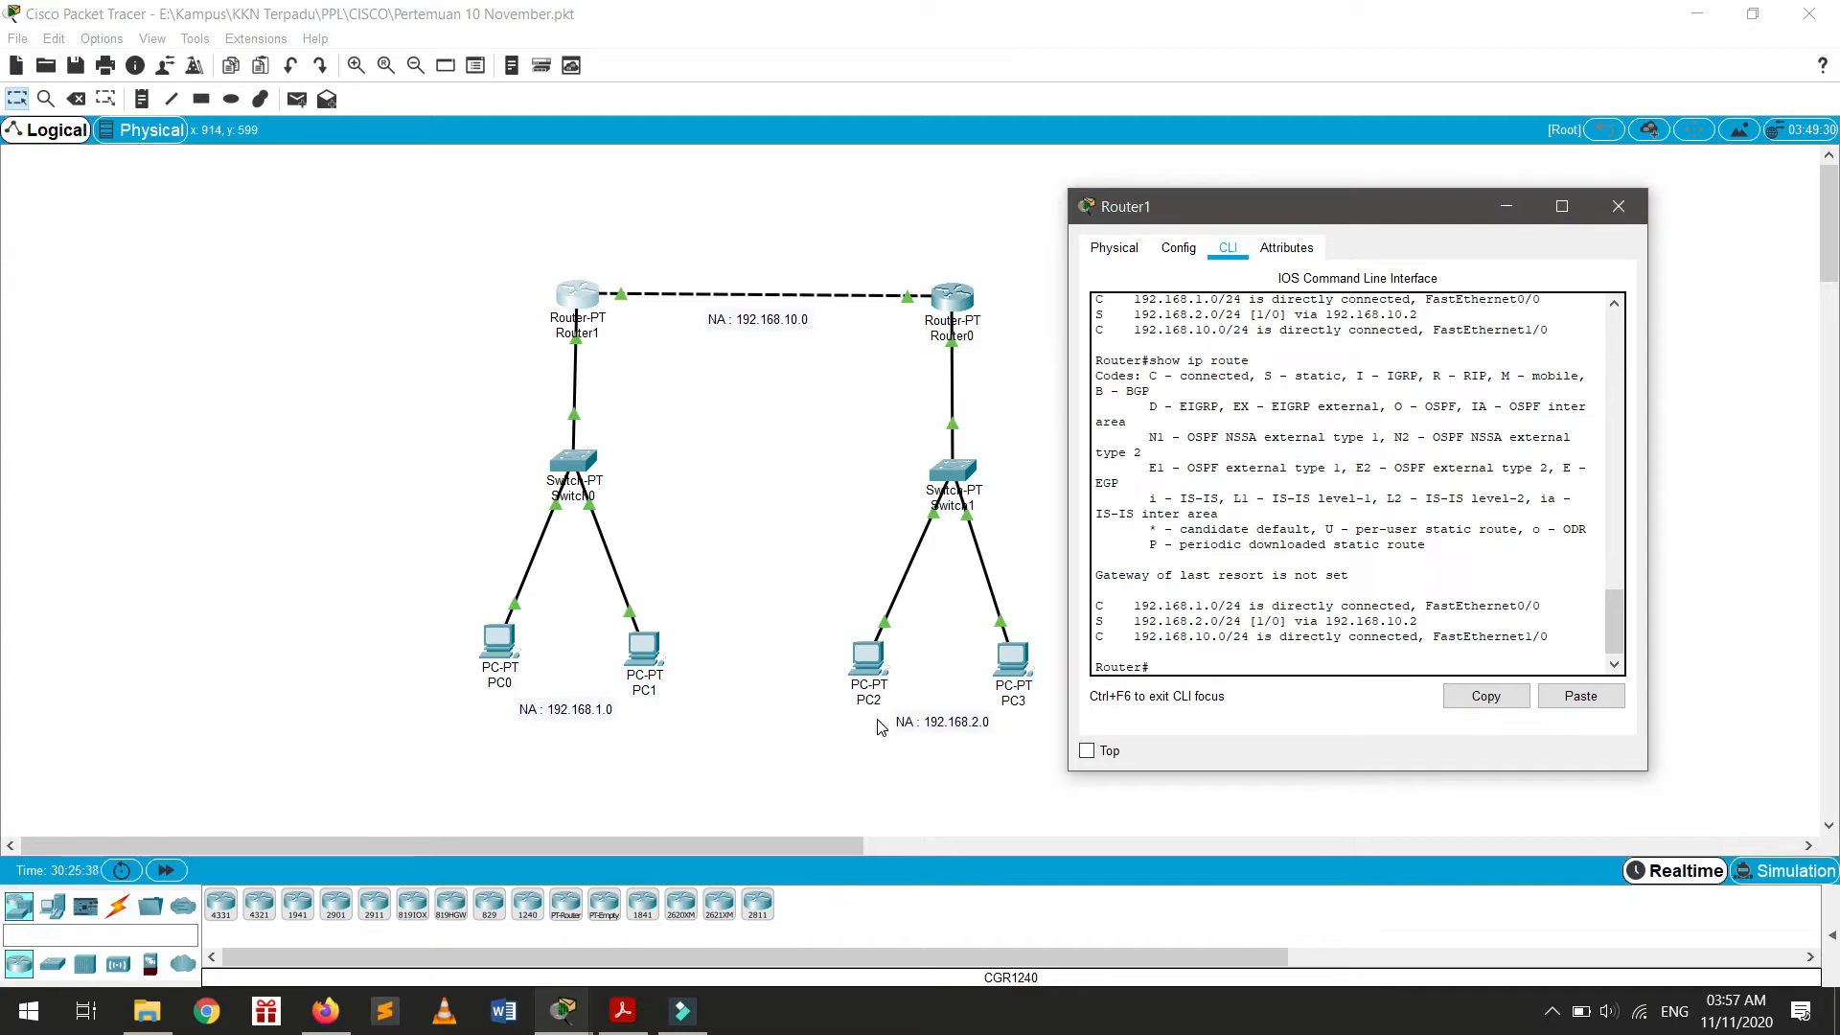
click(1607, 216)
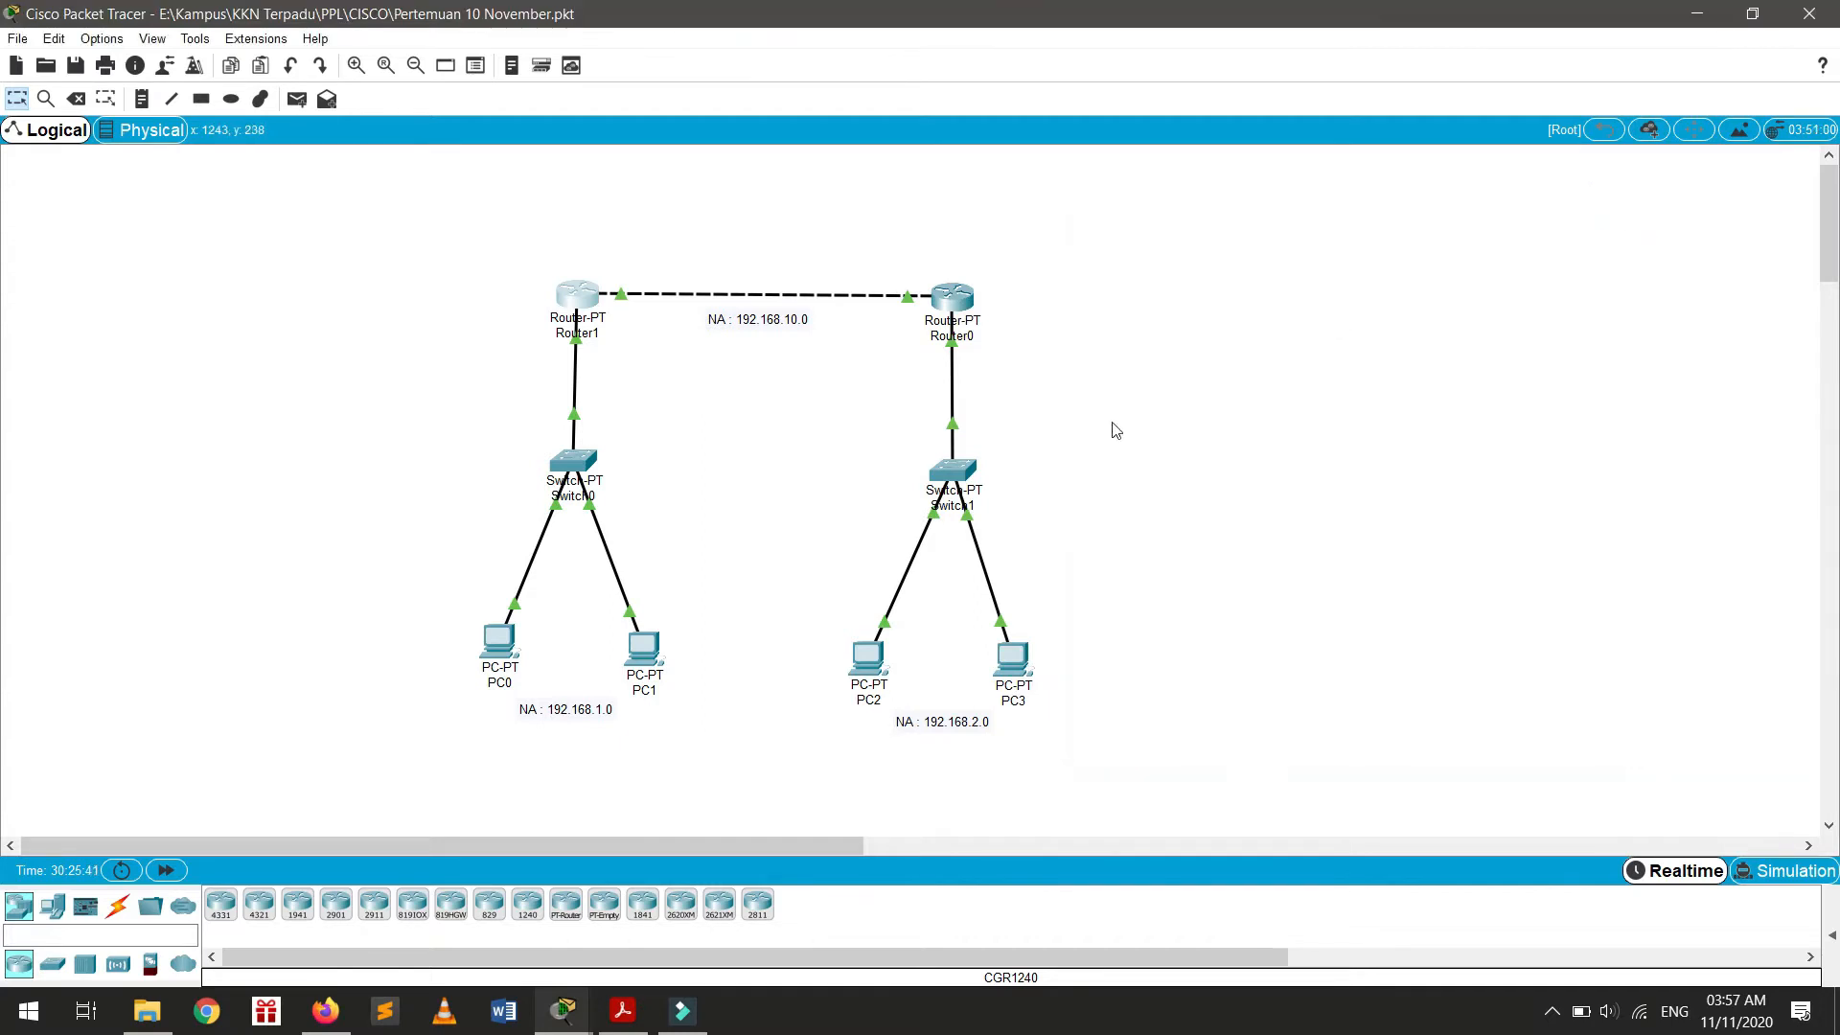
Step: Run "show ip route" in Router0's CLI with its window beside the topology, and examine the static route to the PC0 and PC1 network
click(956, 299)
click(1357, 617)
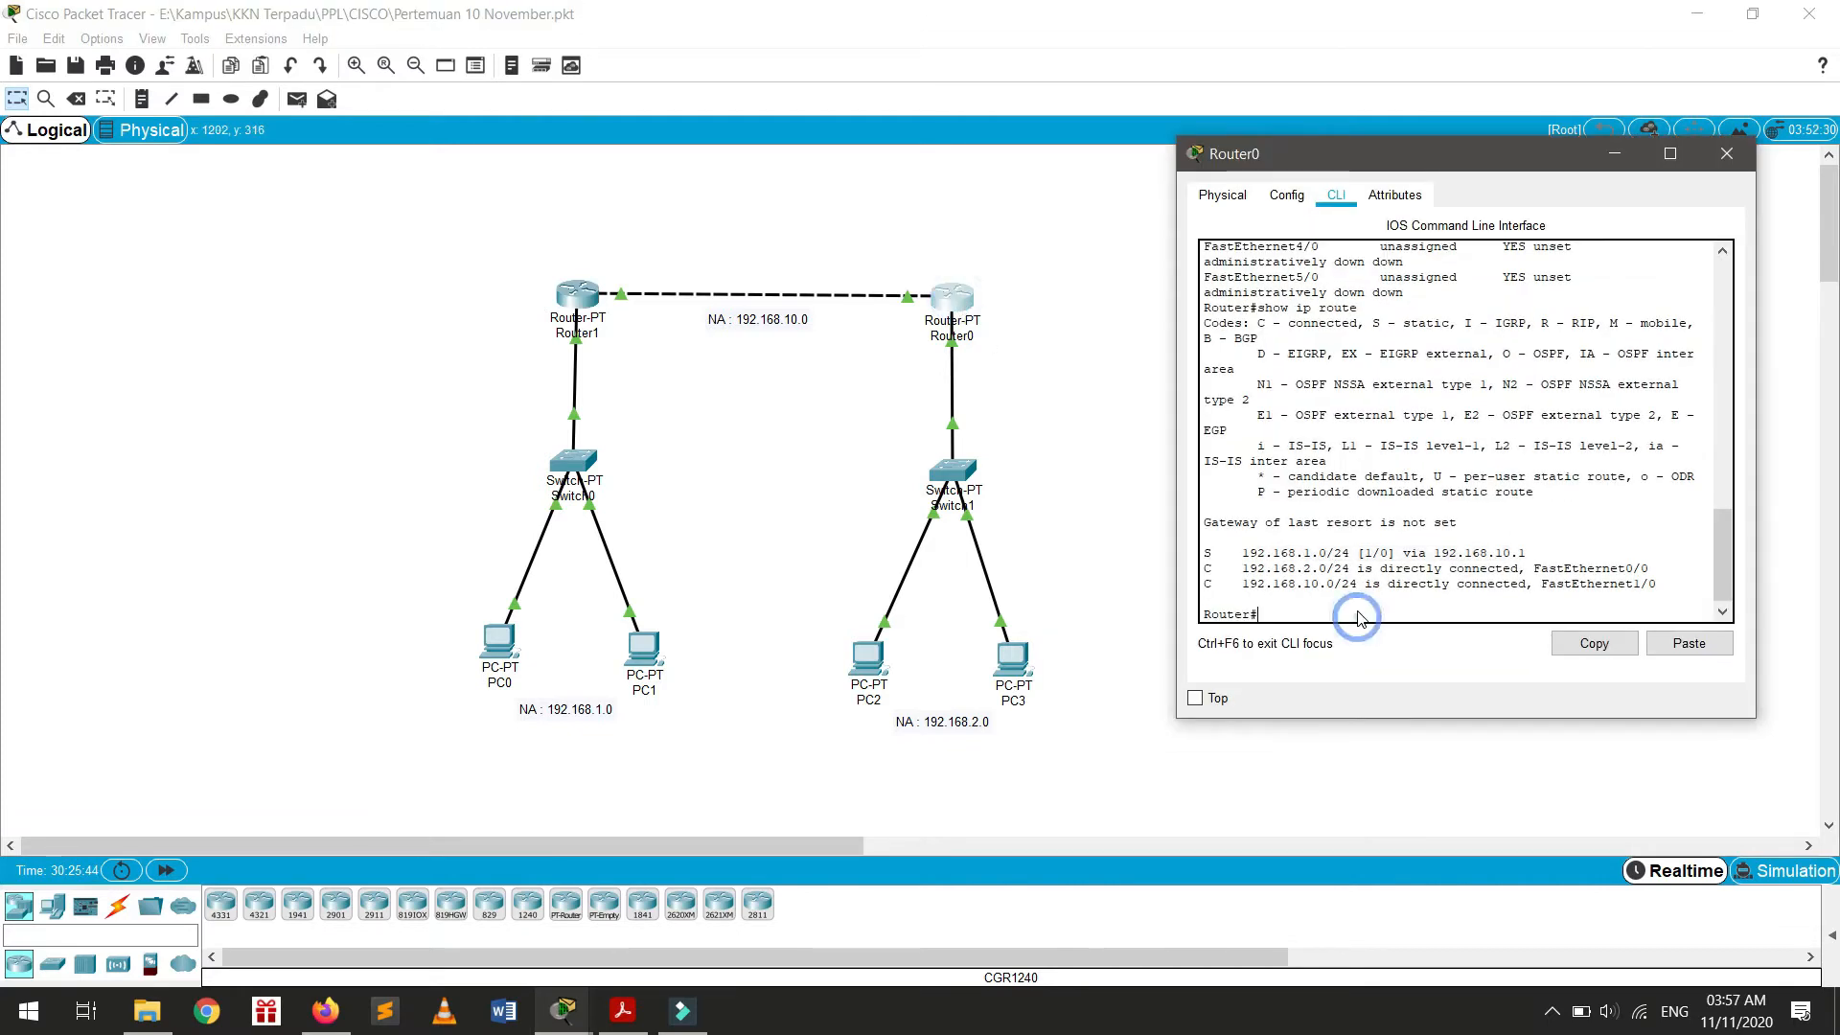
drag(1410, 152, 1273, 169)
text(show ip route)
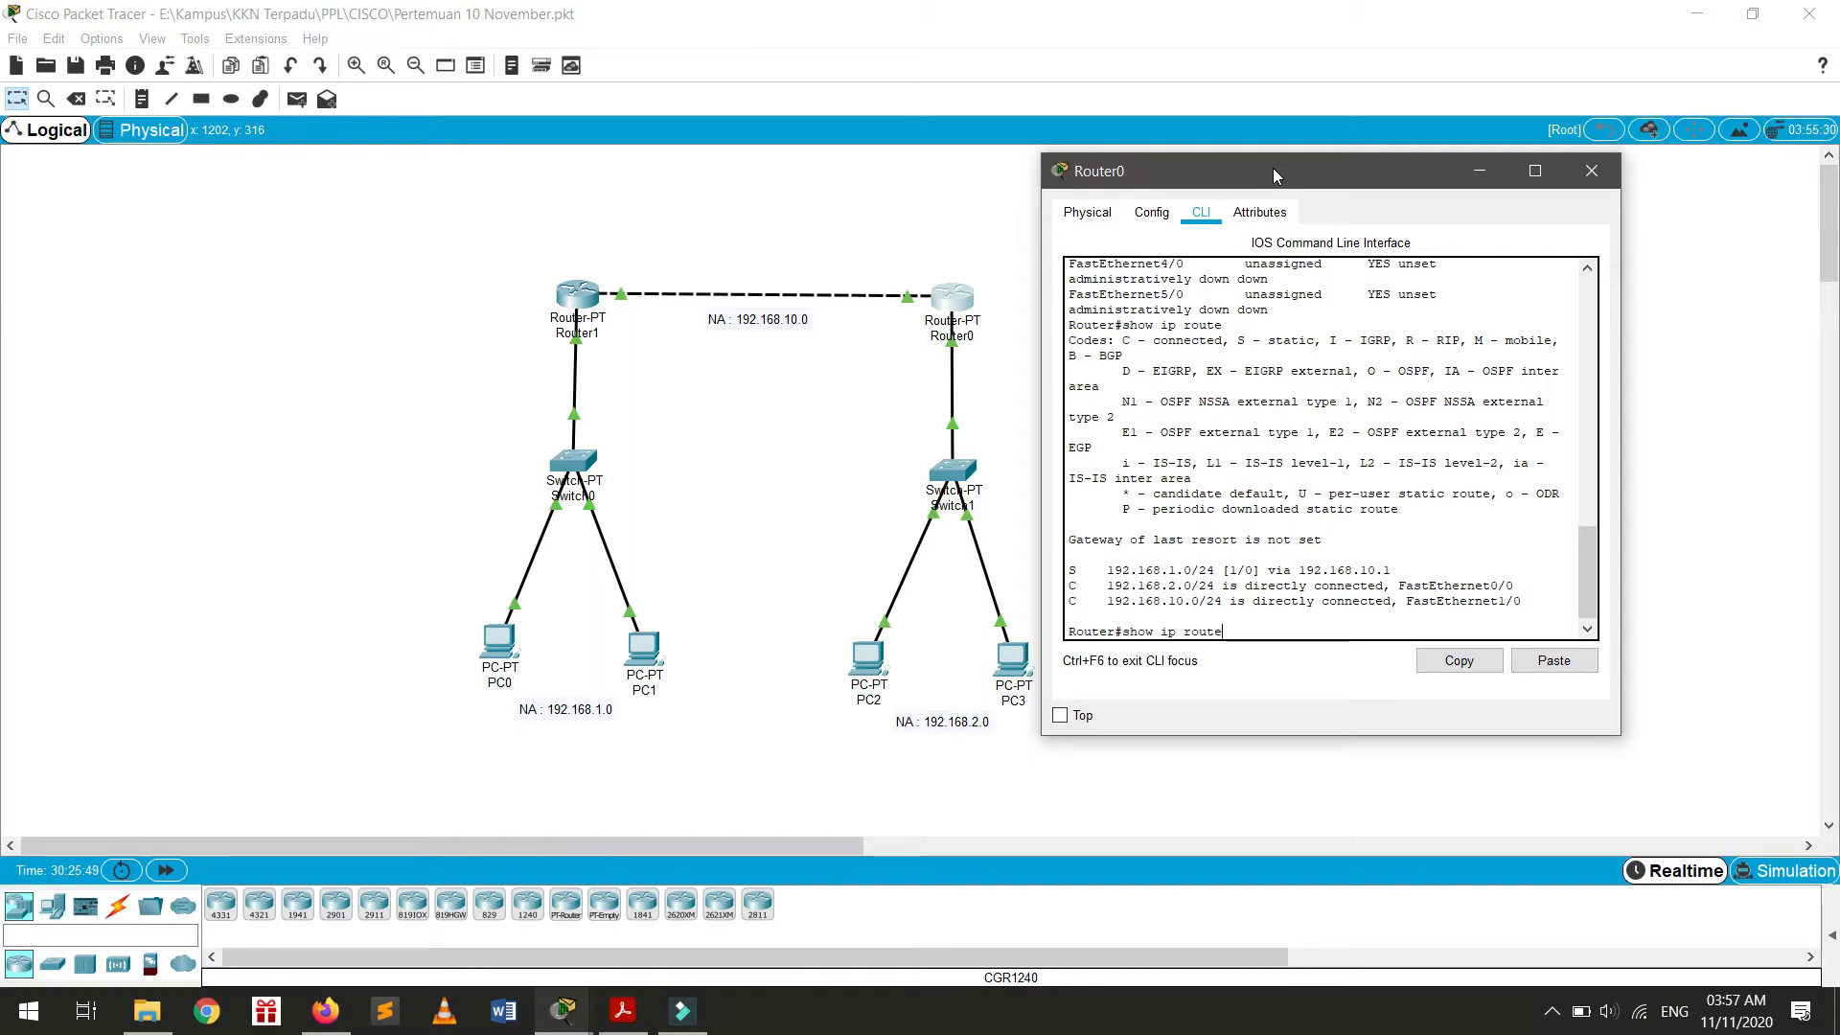
key(Return)
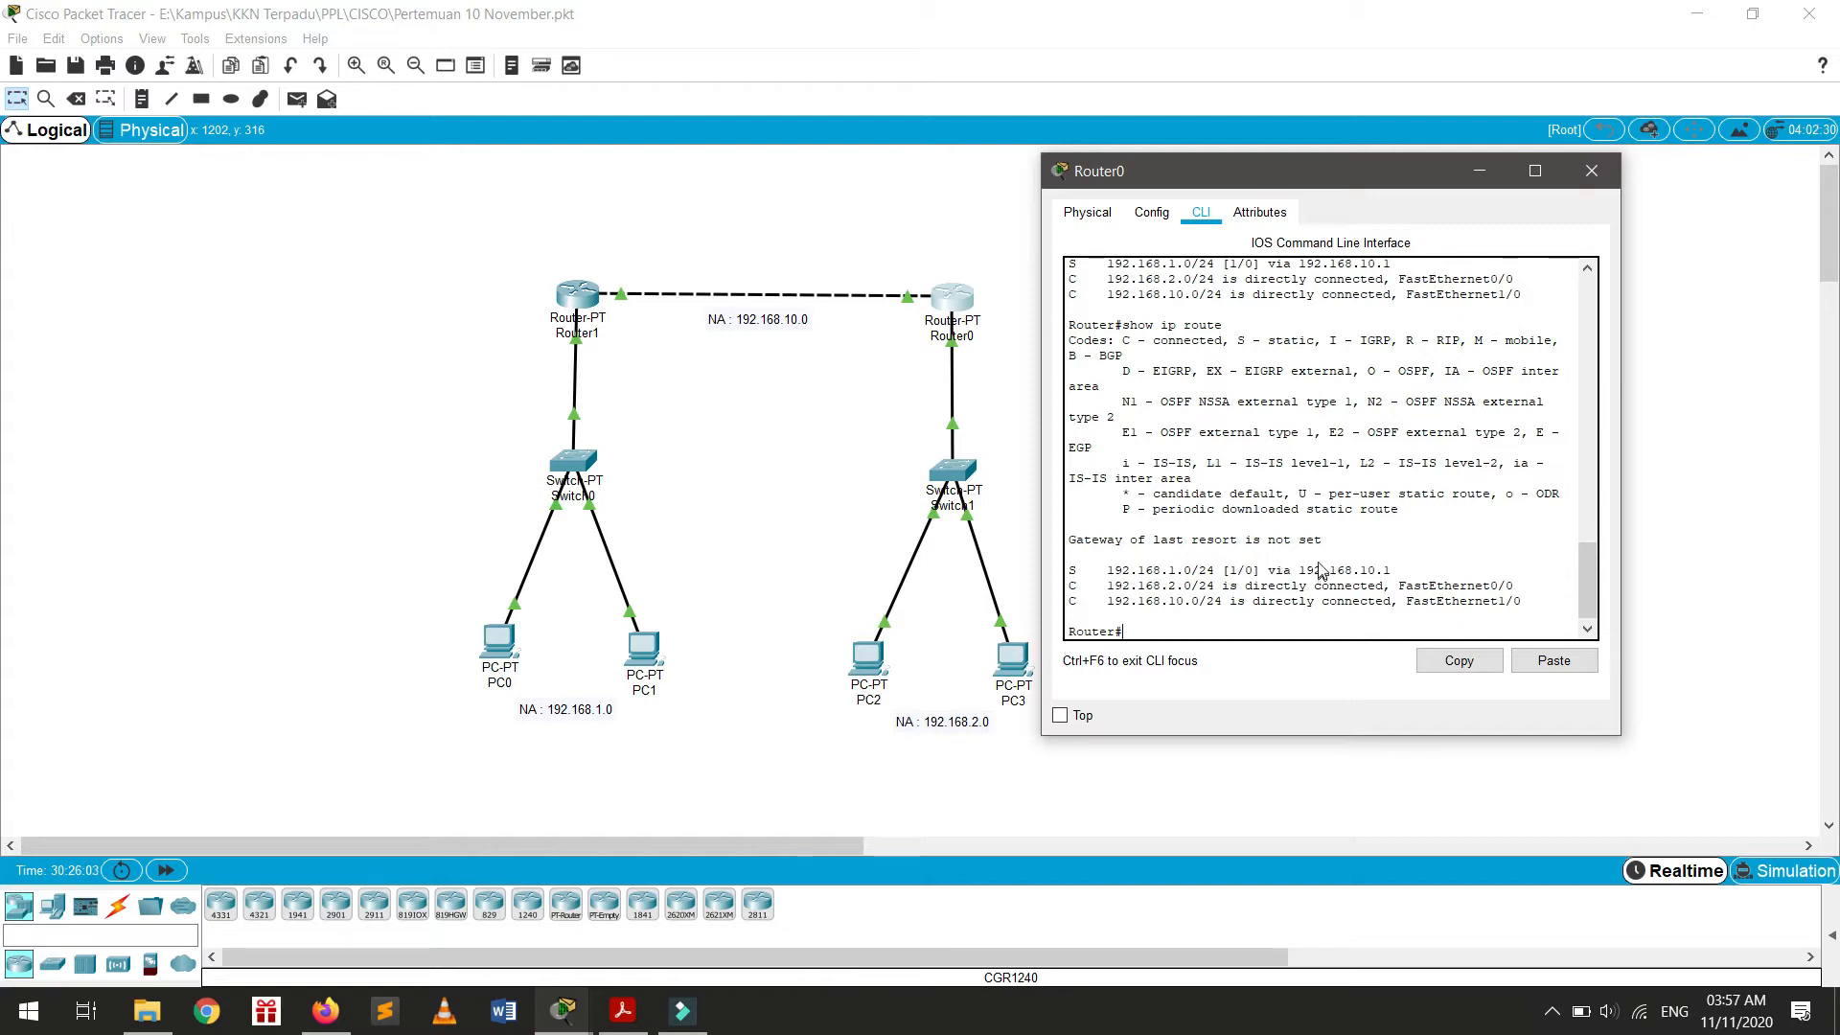
drag(1294, 563, 1397, 584)
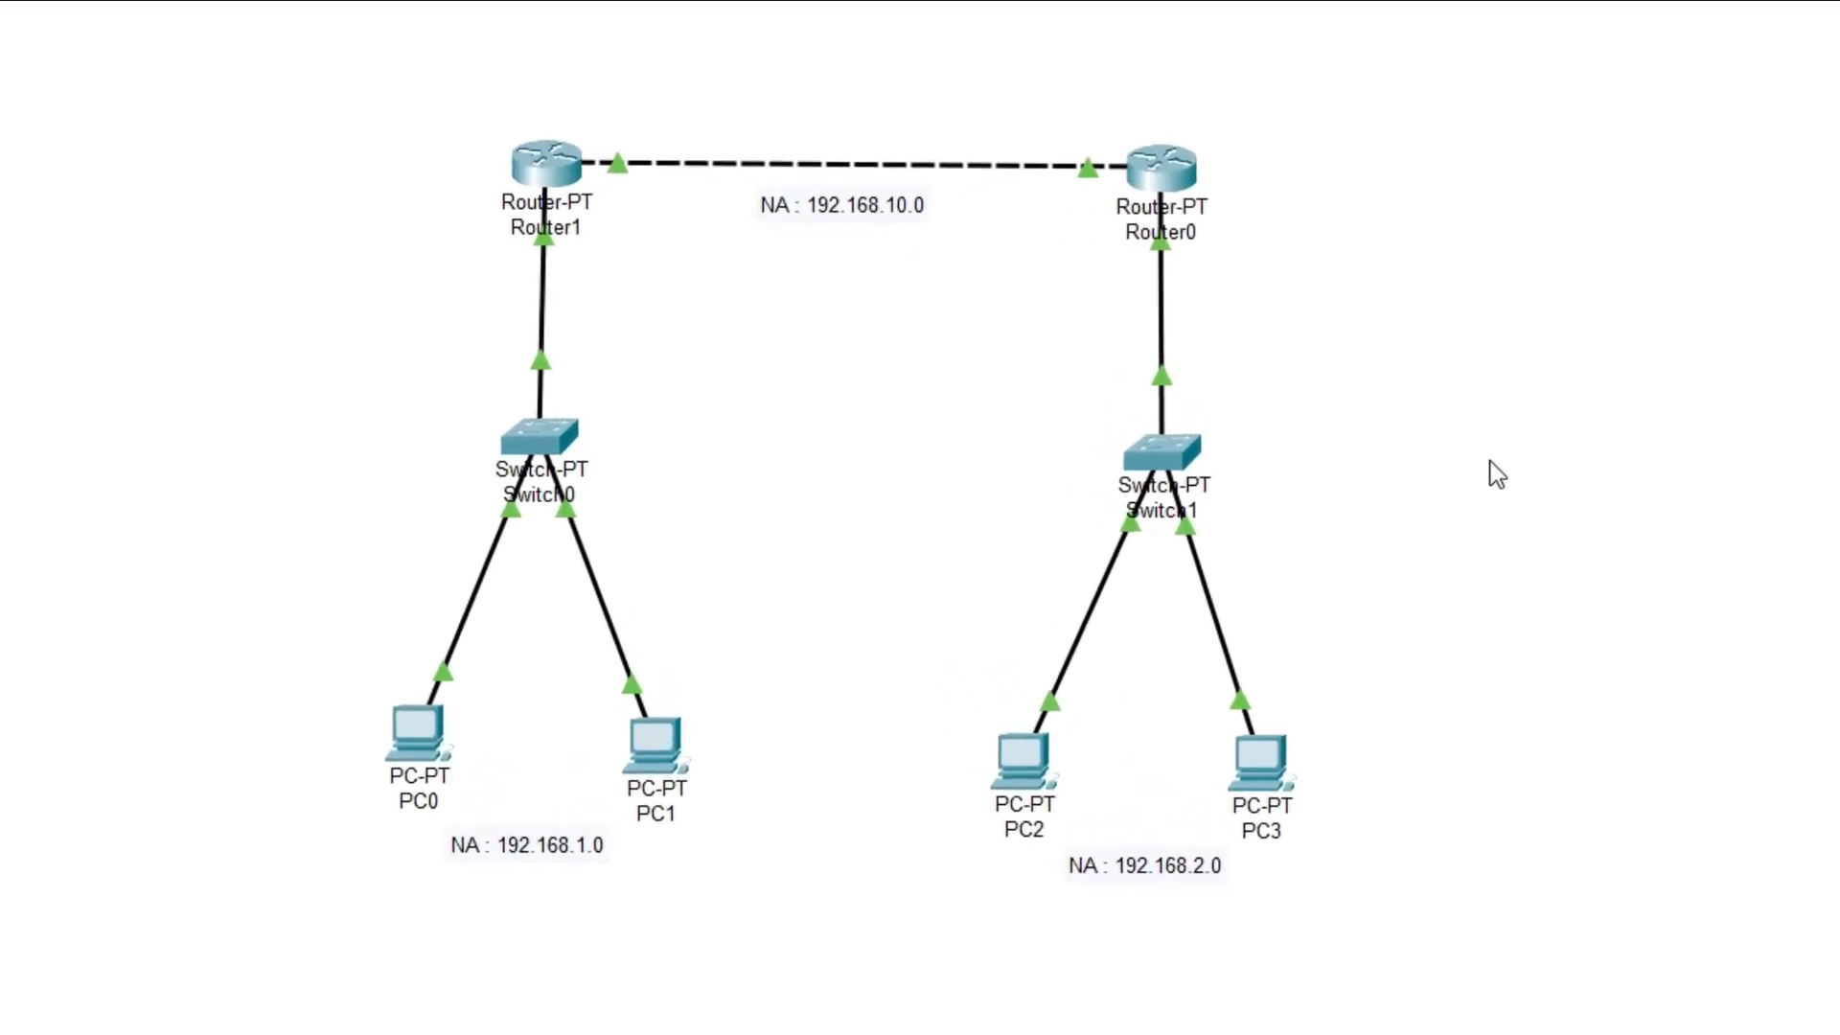
Step: Enter privileged mode in Router1's CLI with "enable" and run "show ip route"
mouse_move(505, 279)
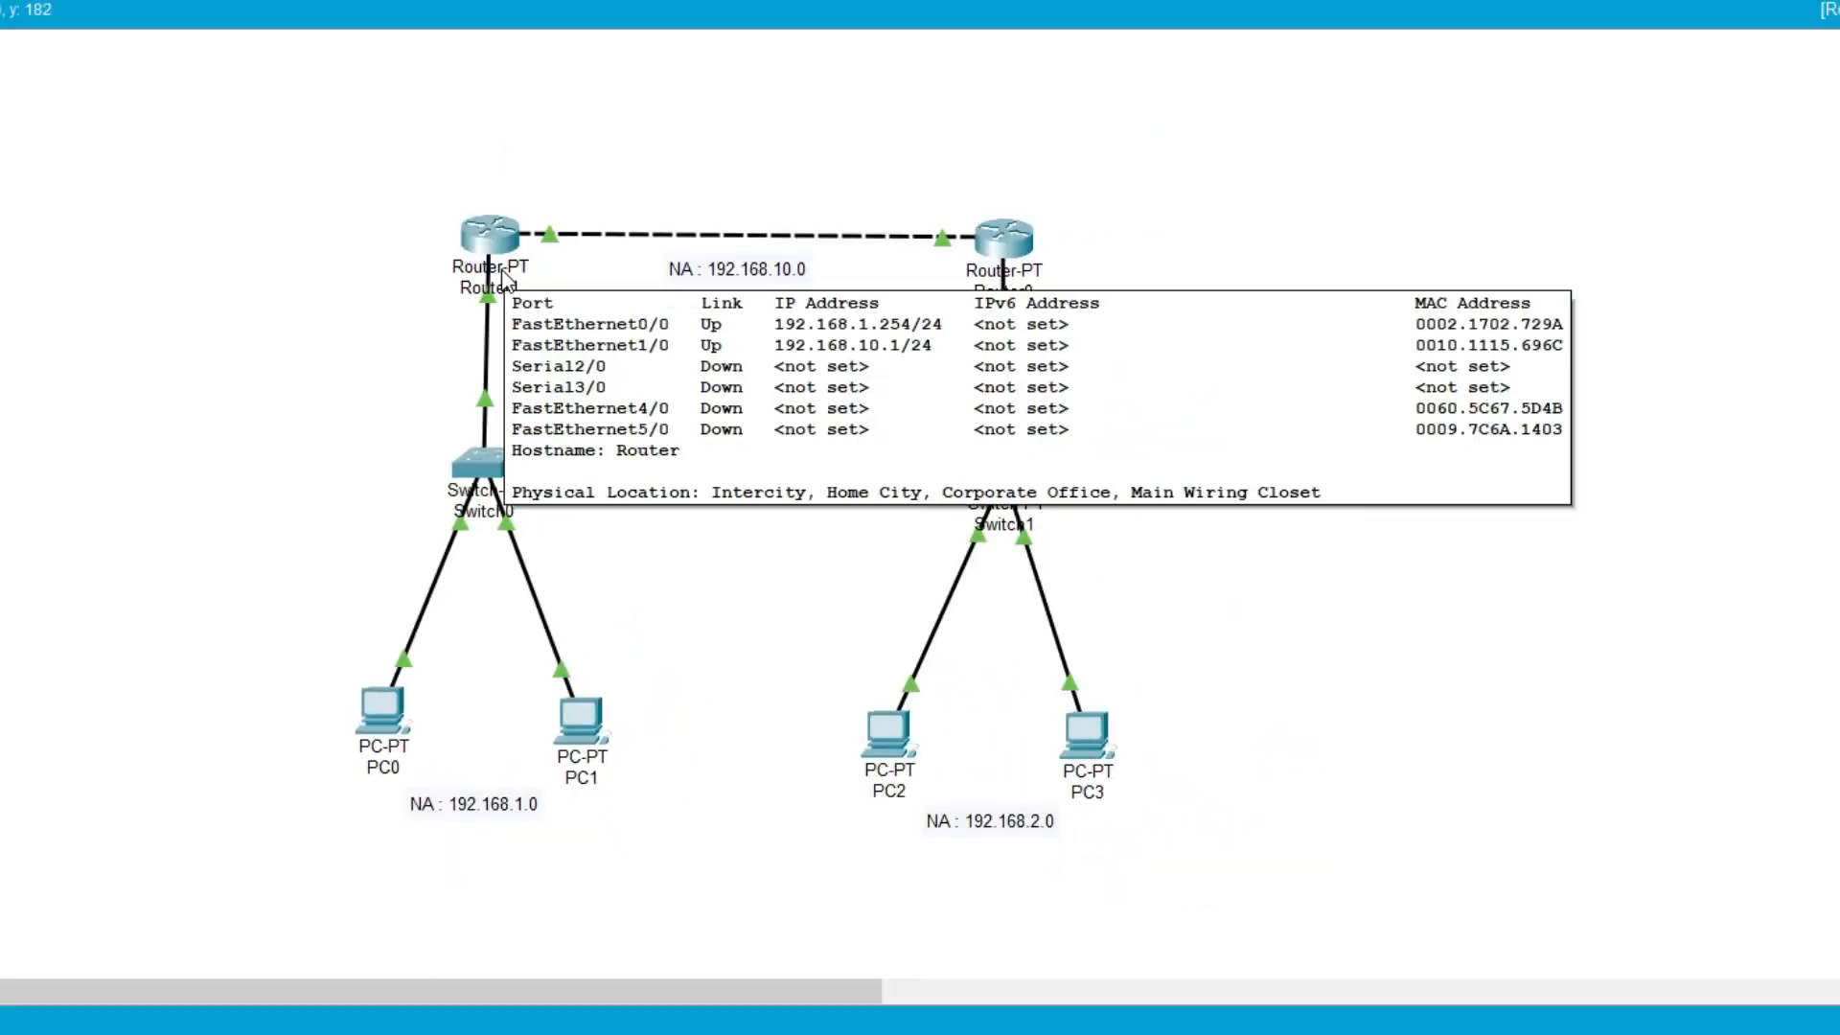
click(508, 235)
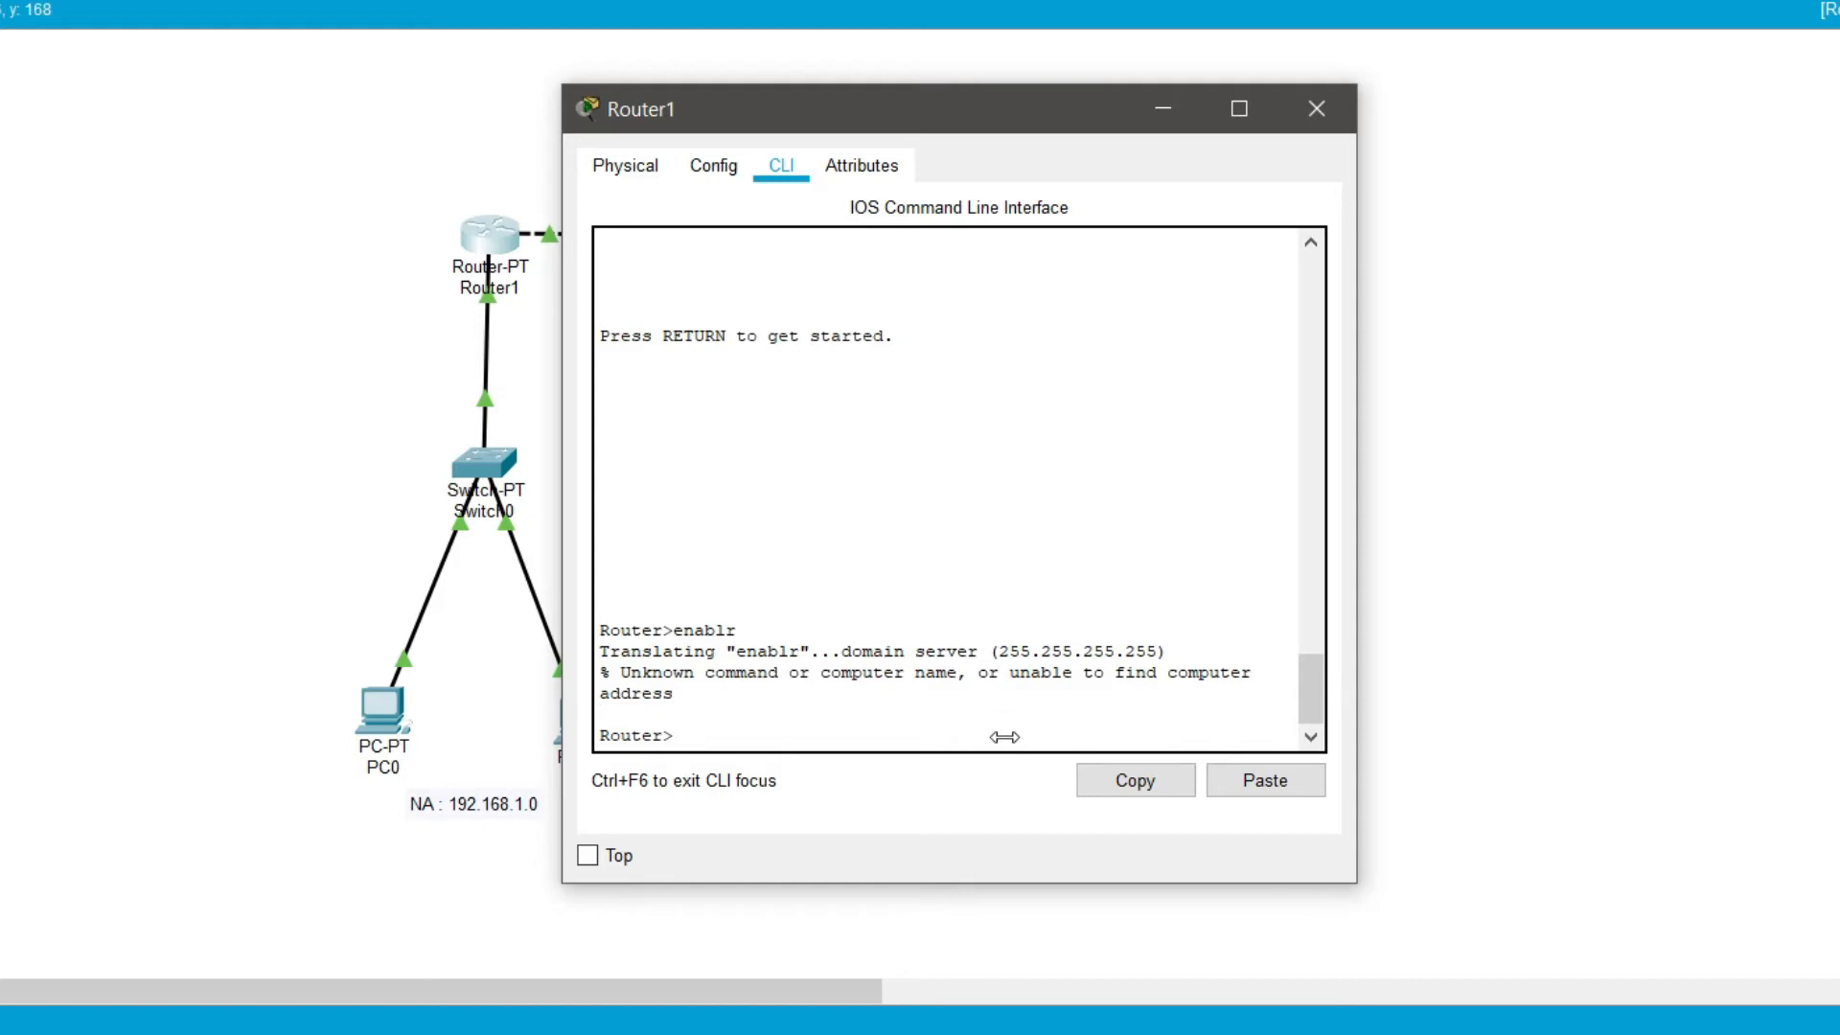
text(enable)
key(Return)
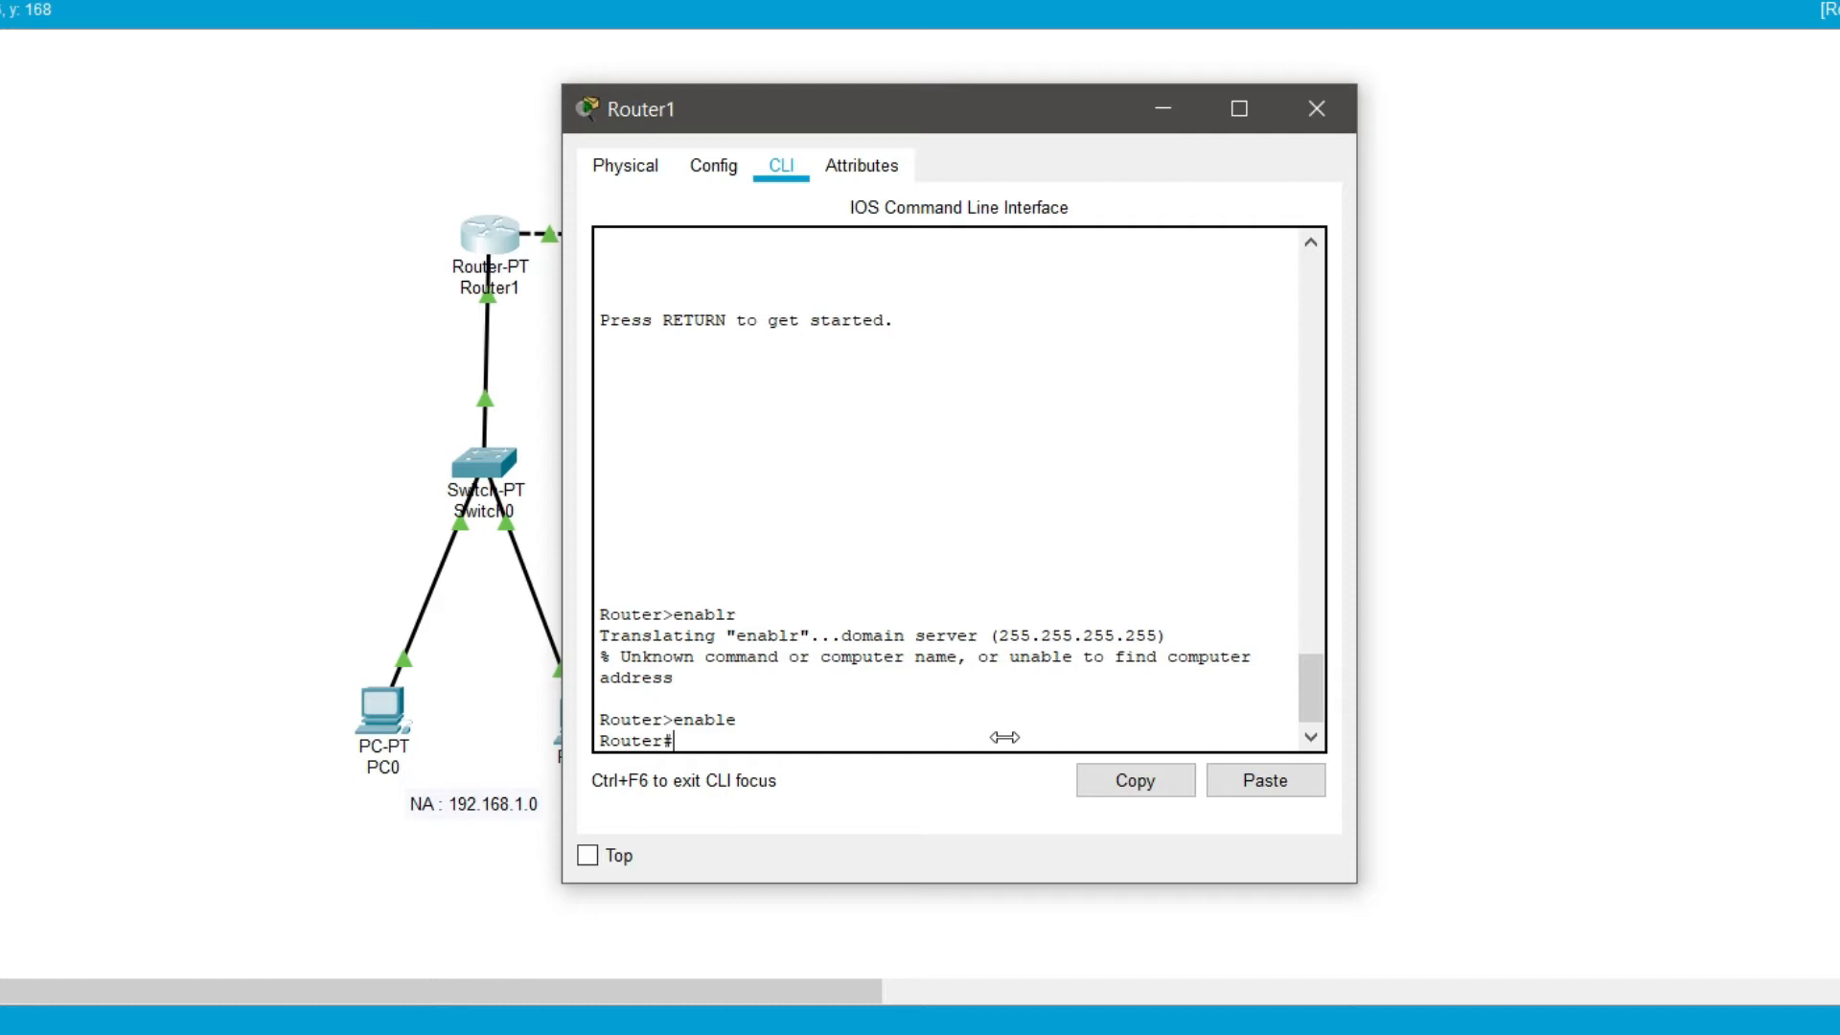
text(s)
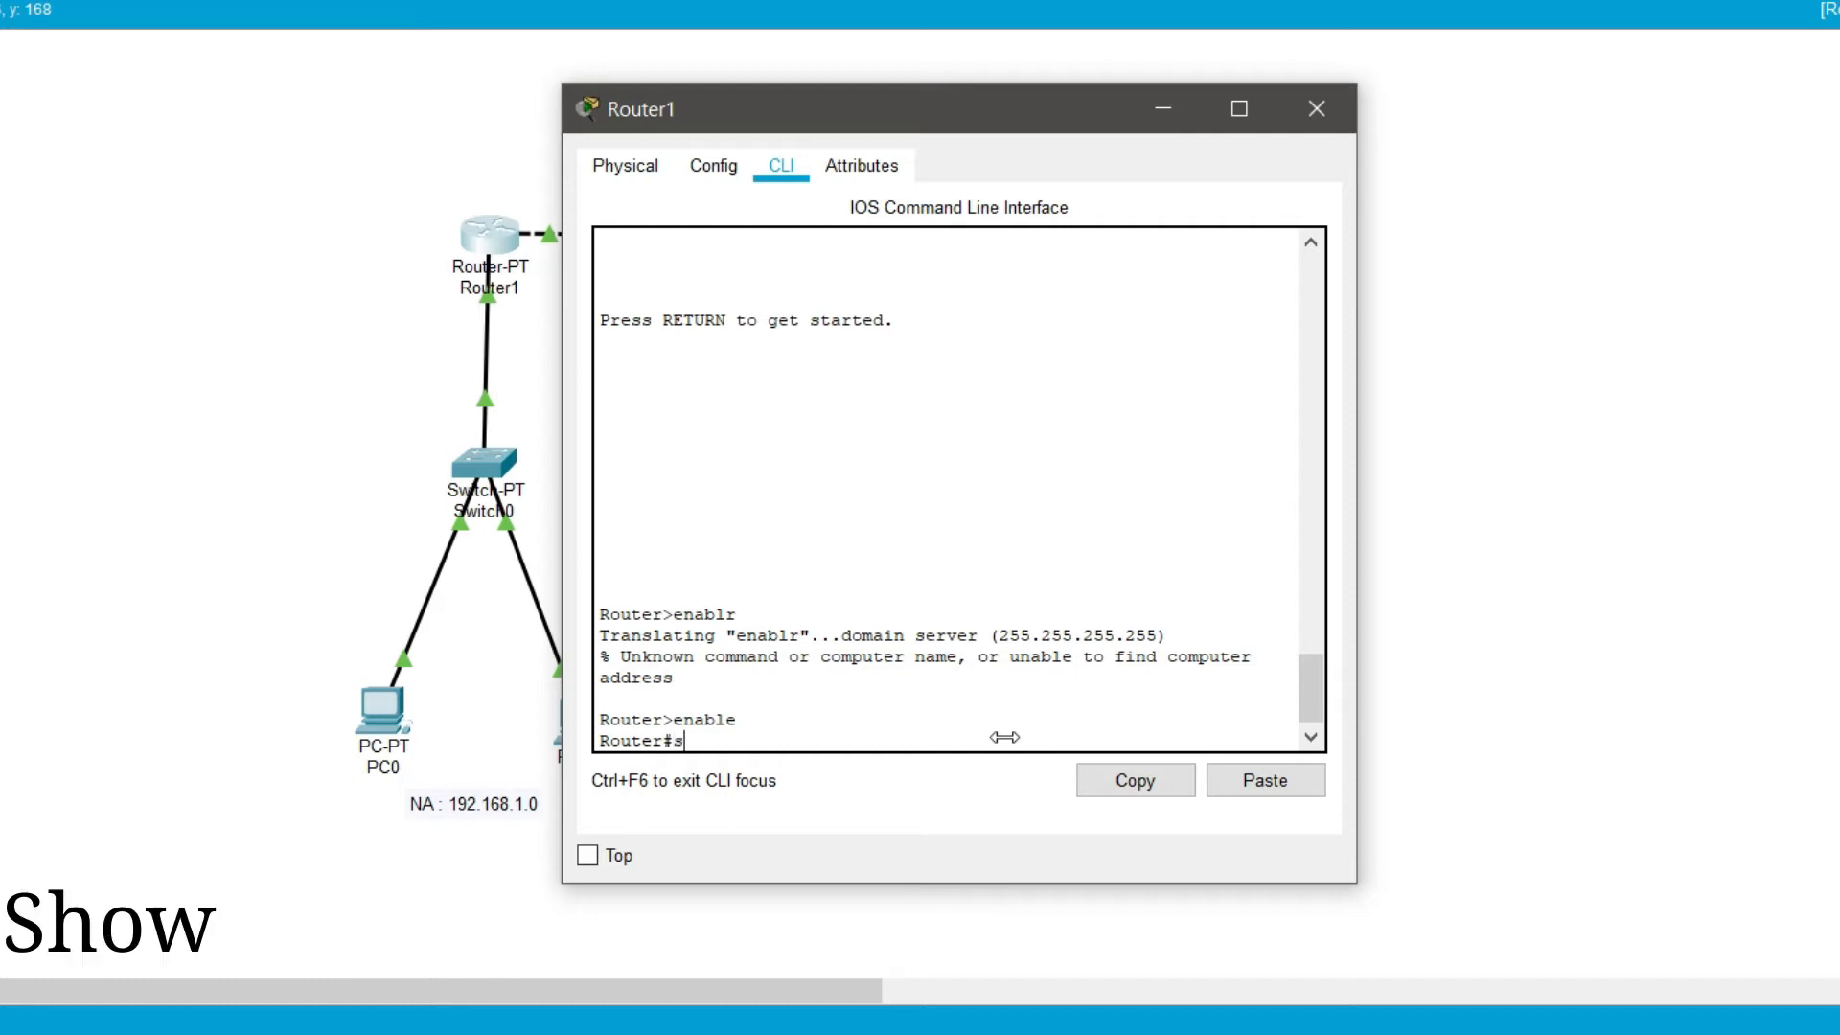
text(how ip route)
key(Return)
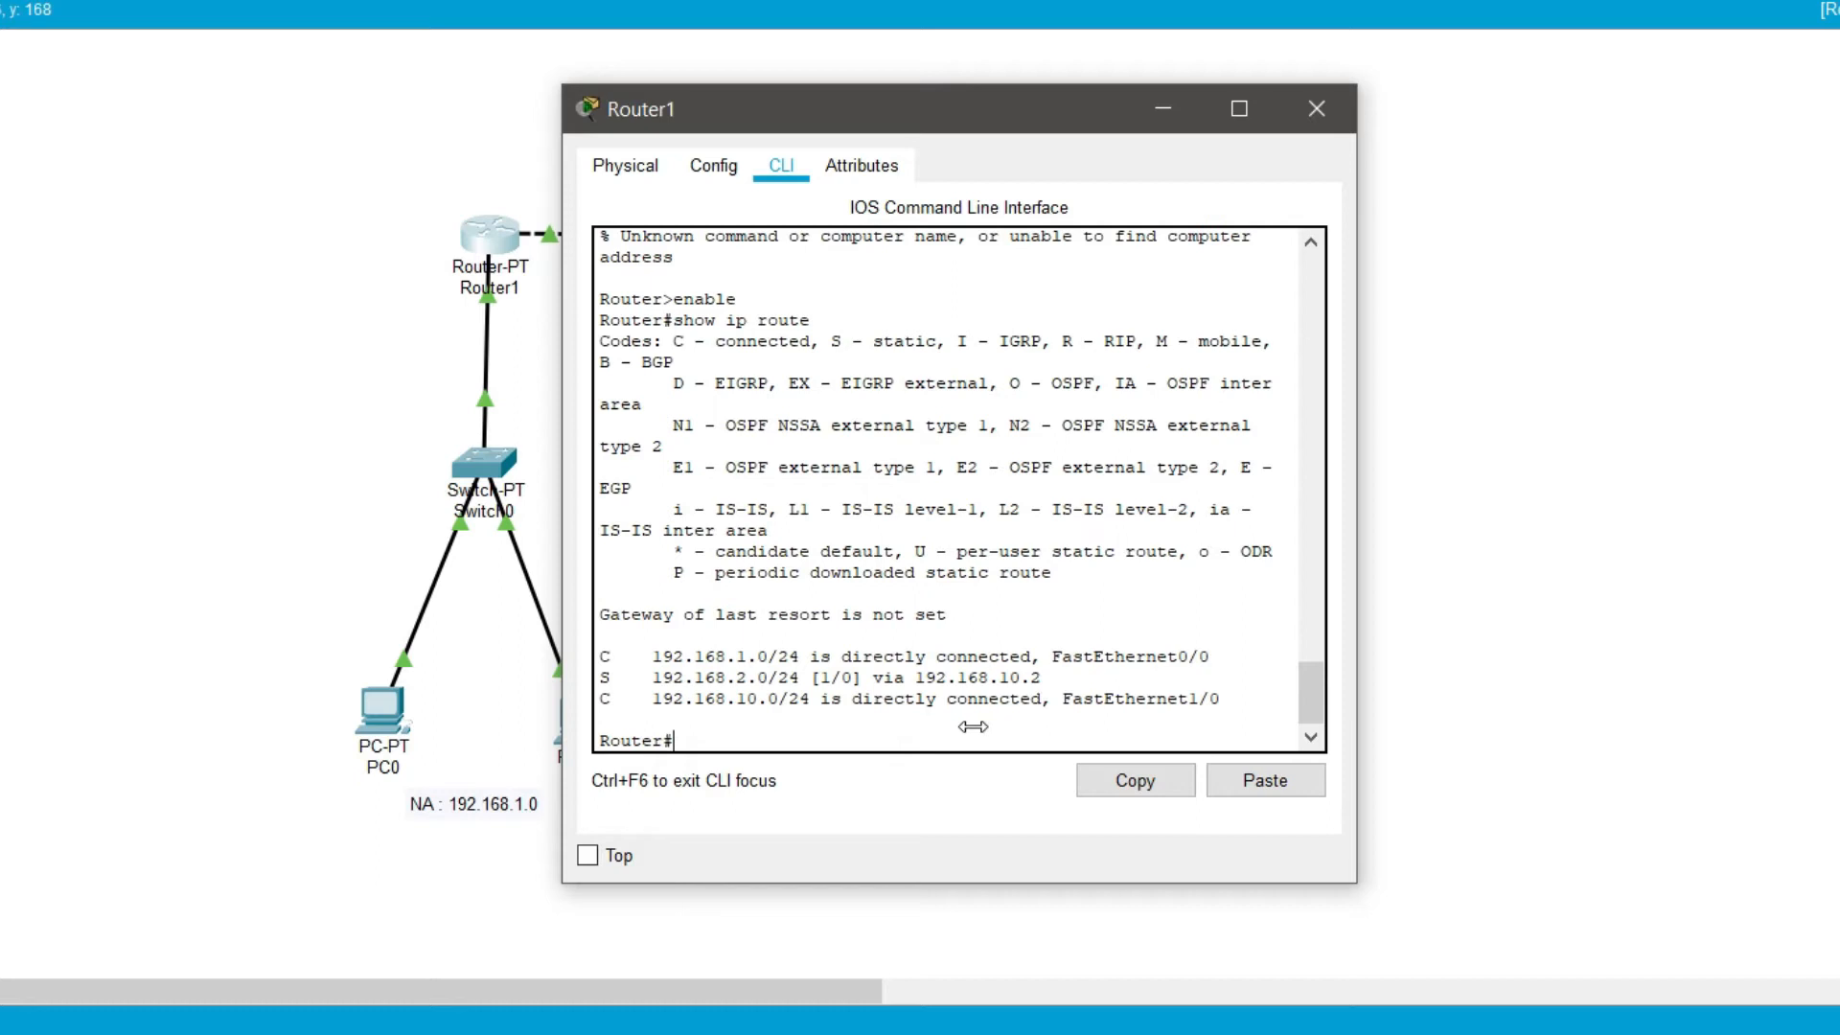
Step: Enter configuration mode on Router1 with "configure t" and remove its static route with "no ip route 192.168.2.0 255.255.255.0"
text(clo)
key(BackSpace)
key(BackSpace)
key(BackSpace)
key(BackSpace)
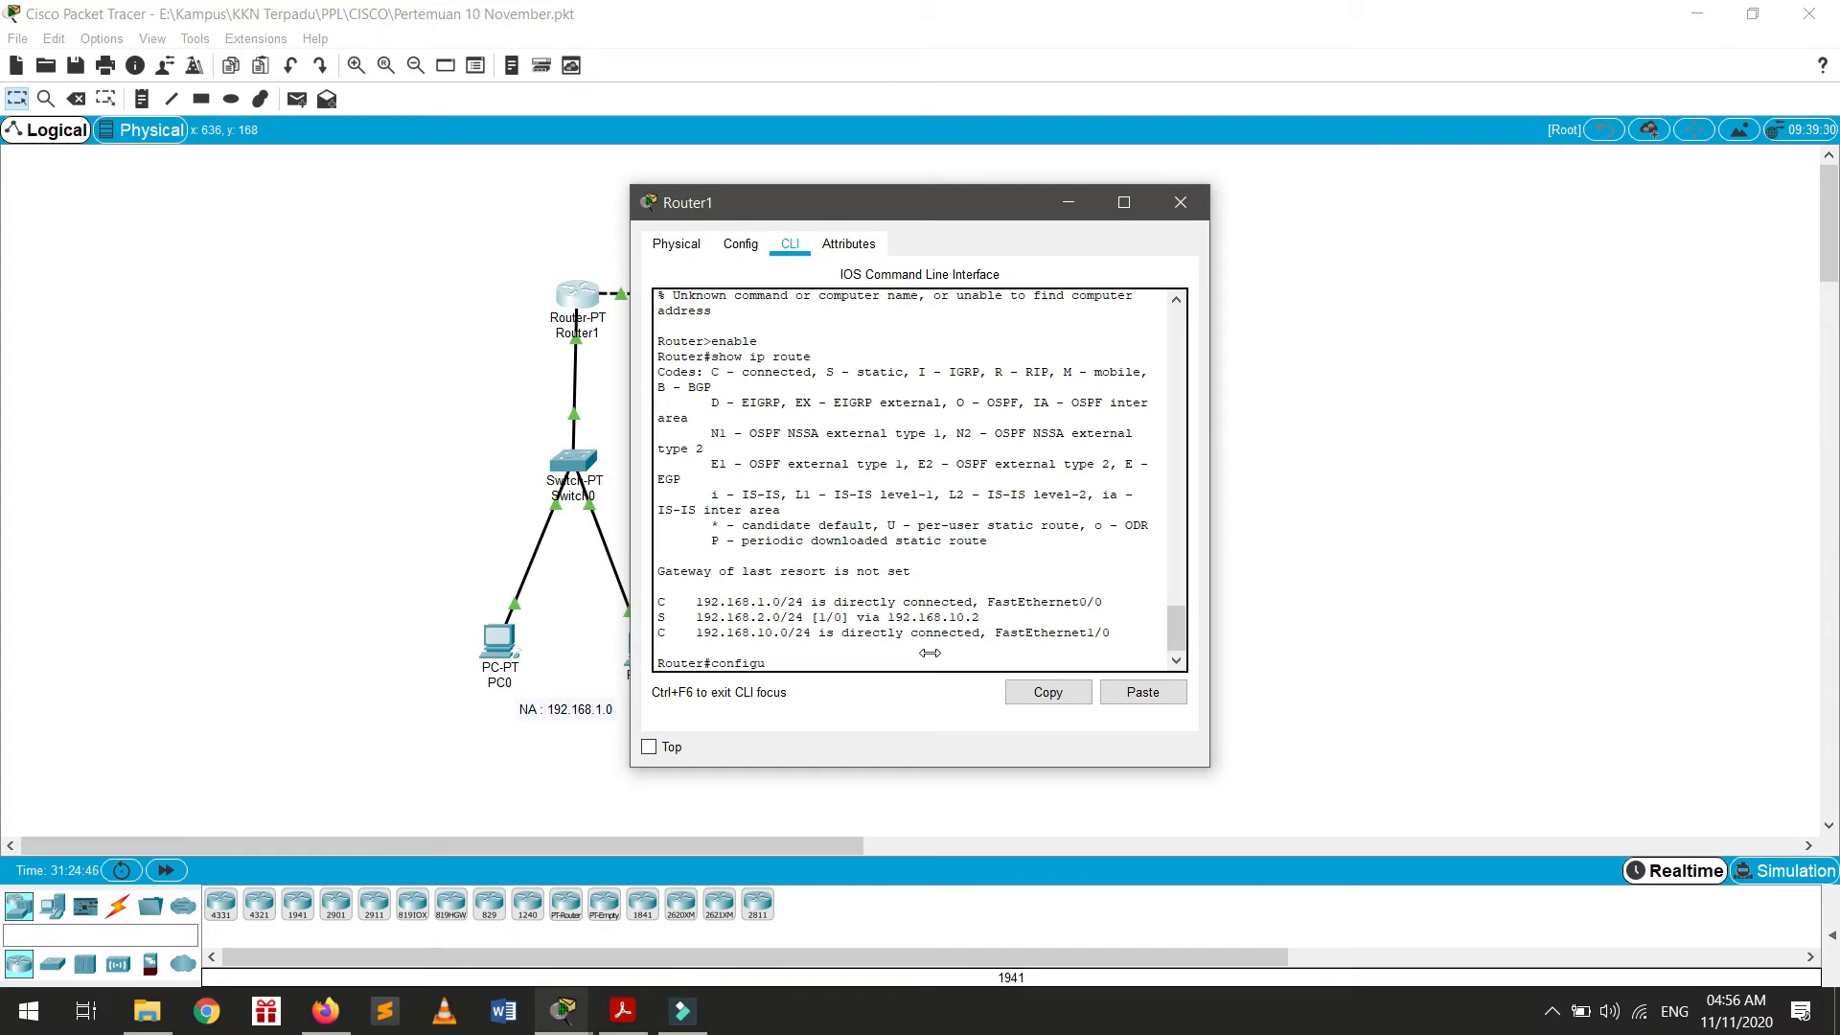
key(Return)
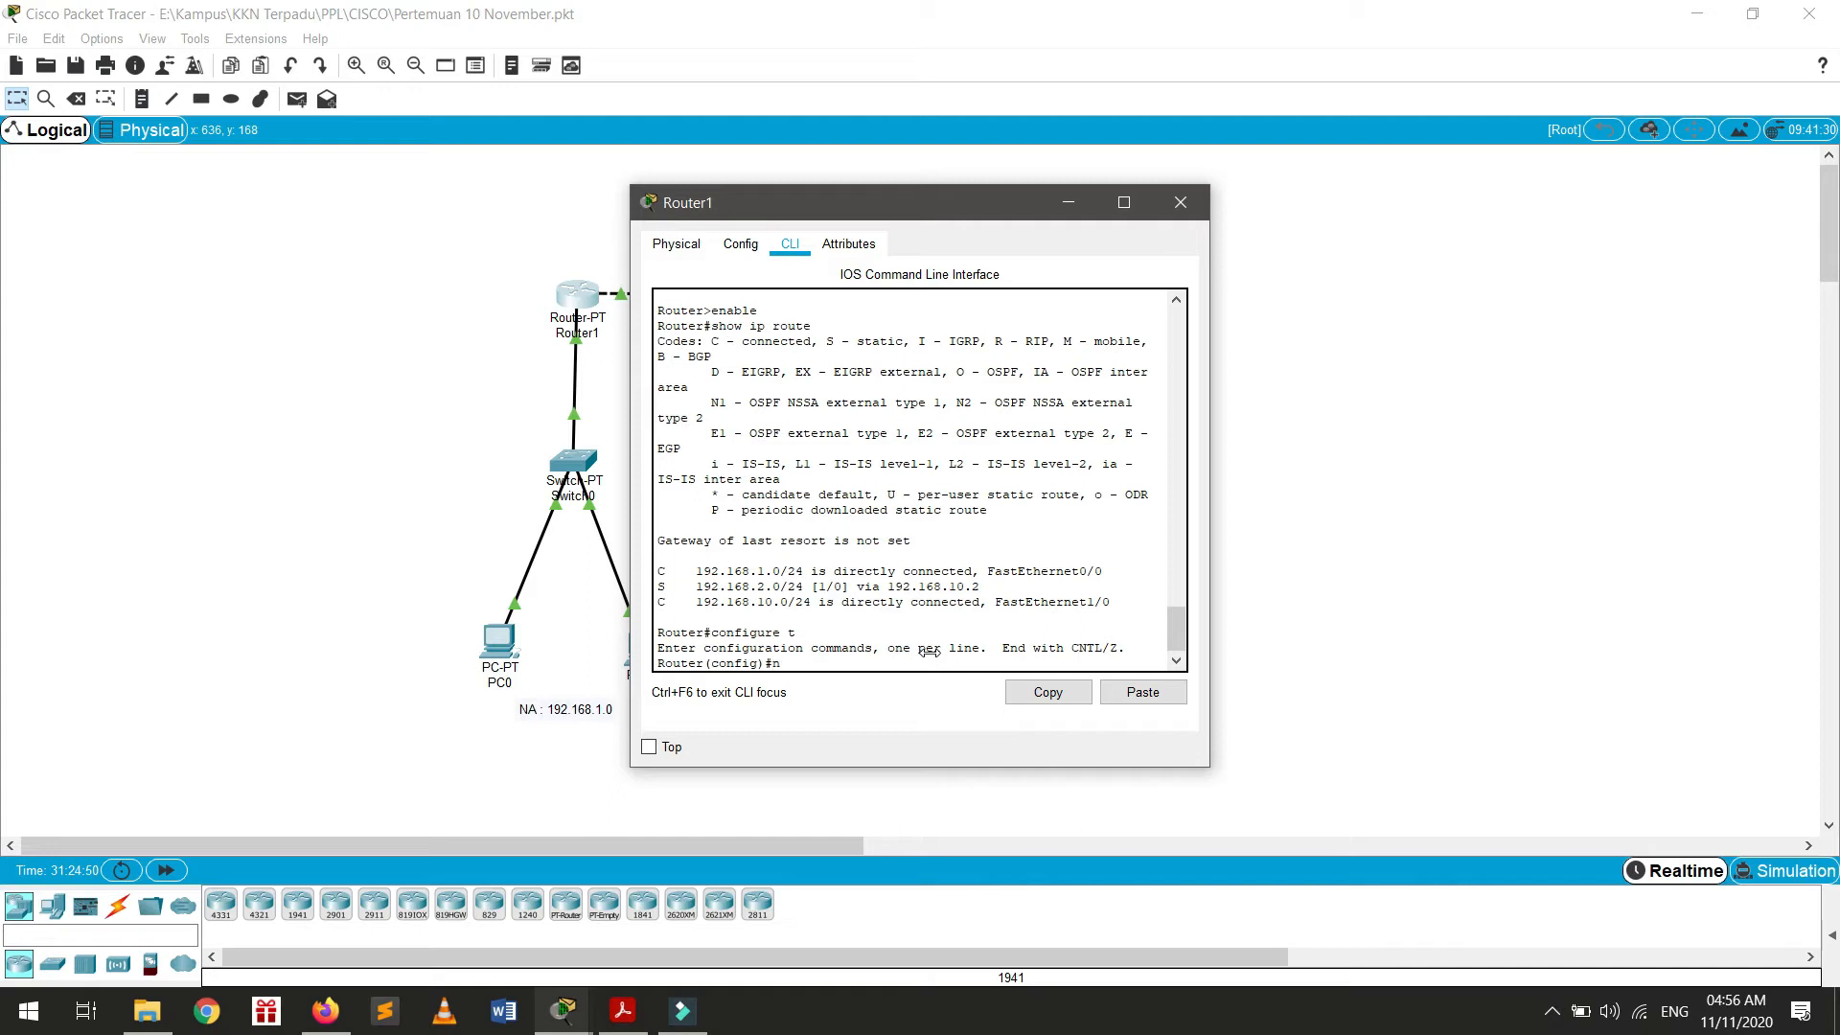
text(no ip route 192.168.2.0)
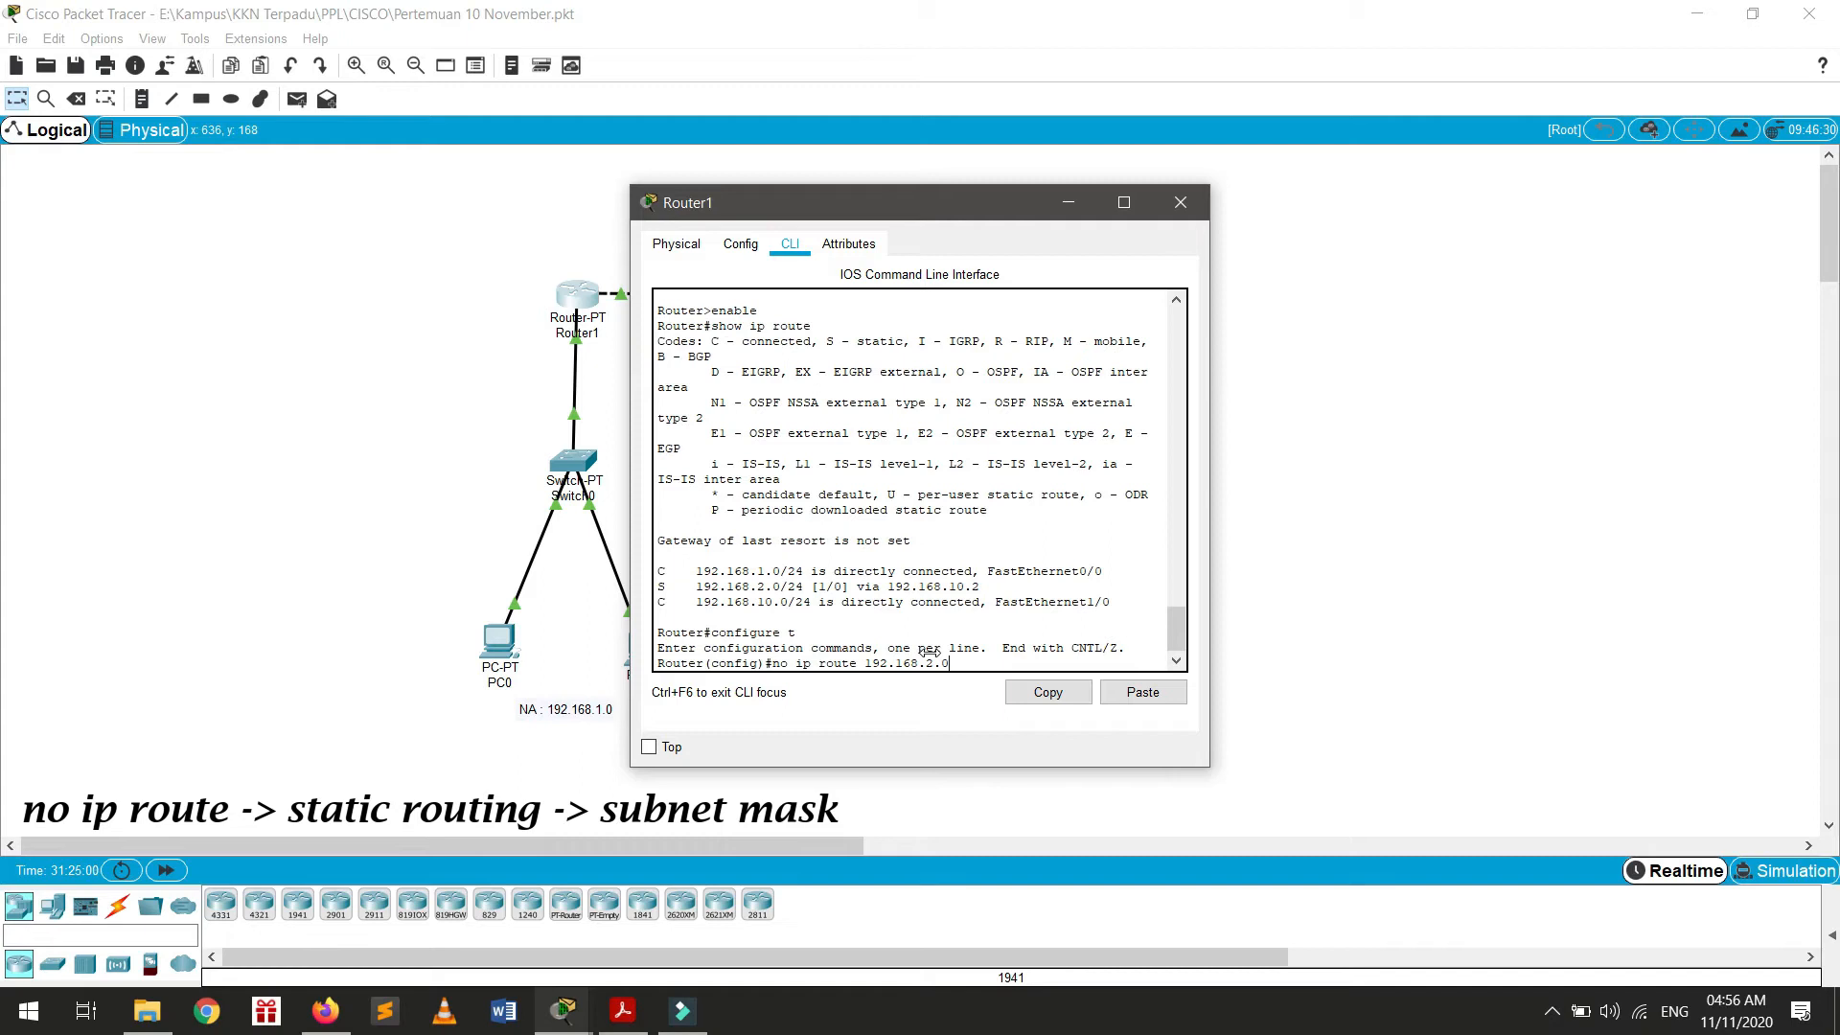
text(255.255.255.0)
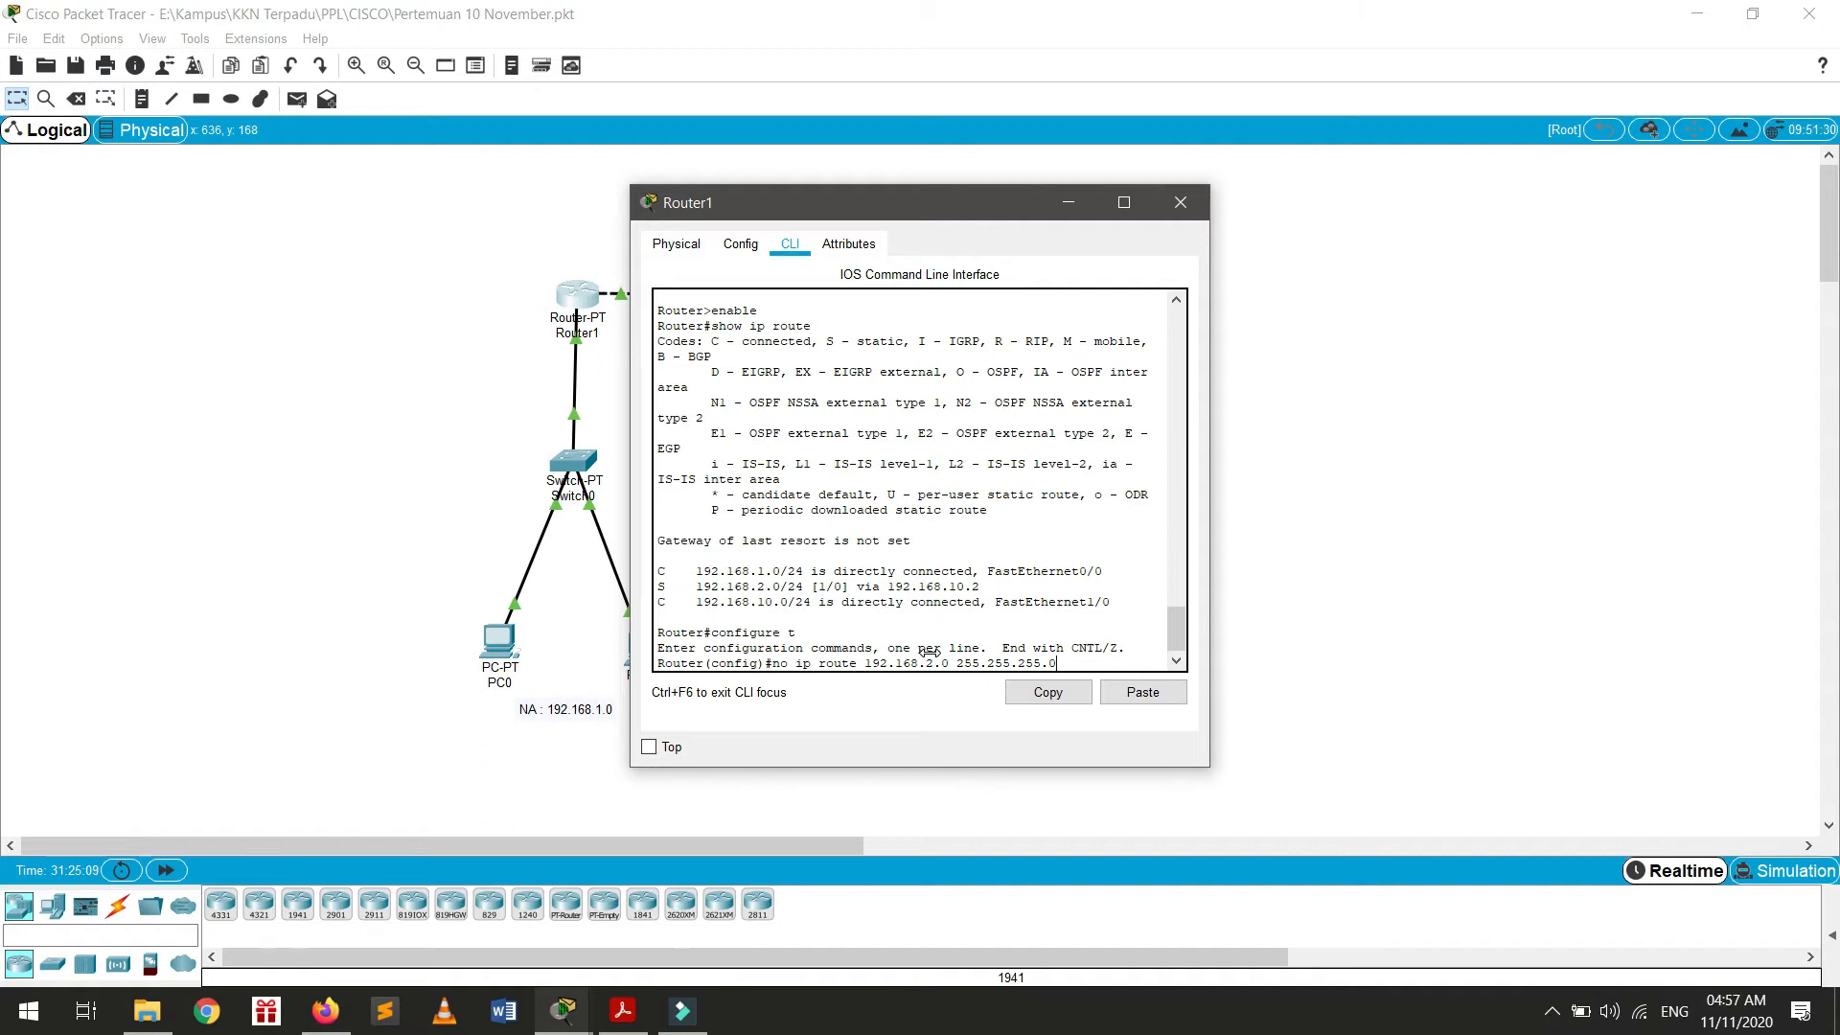
key(Return)
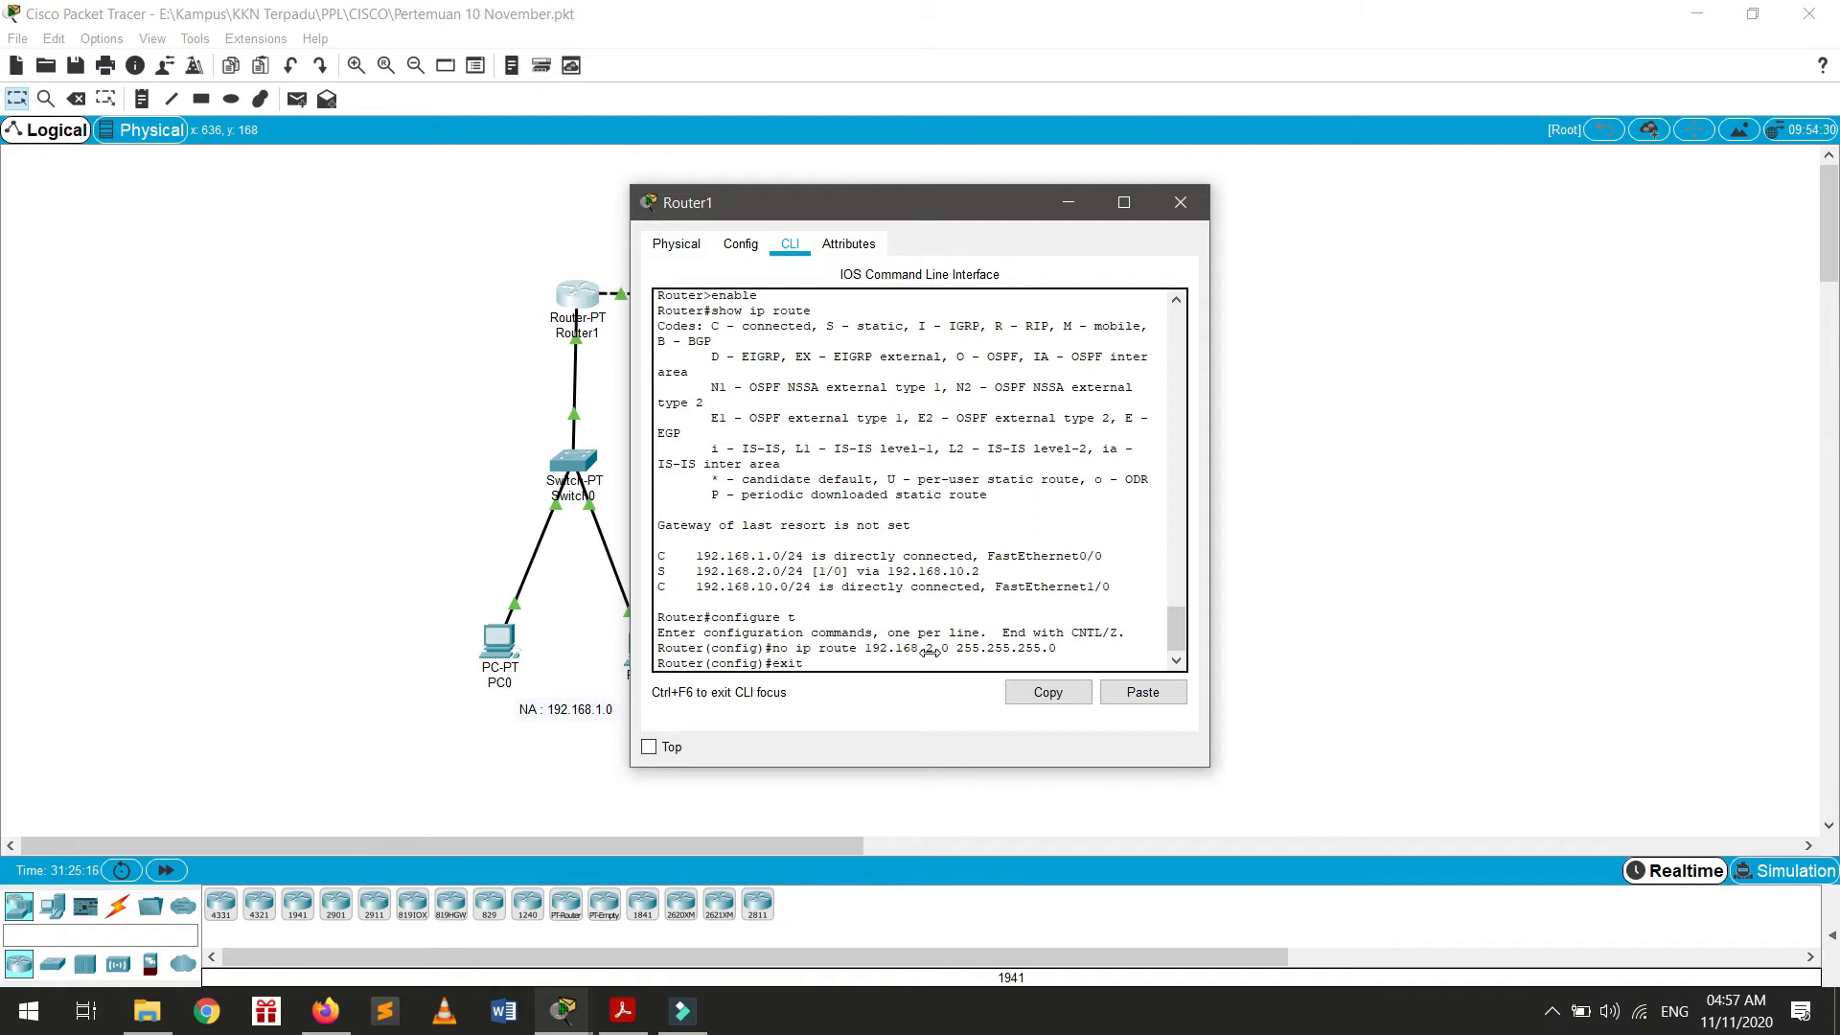
Step: Exit configuration mode on Router1 and run "show ip route" to check its routing table
text(exit)
key(Return)
text(show ip ro)
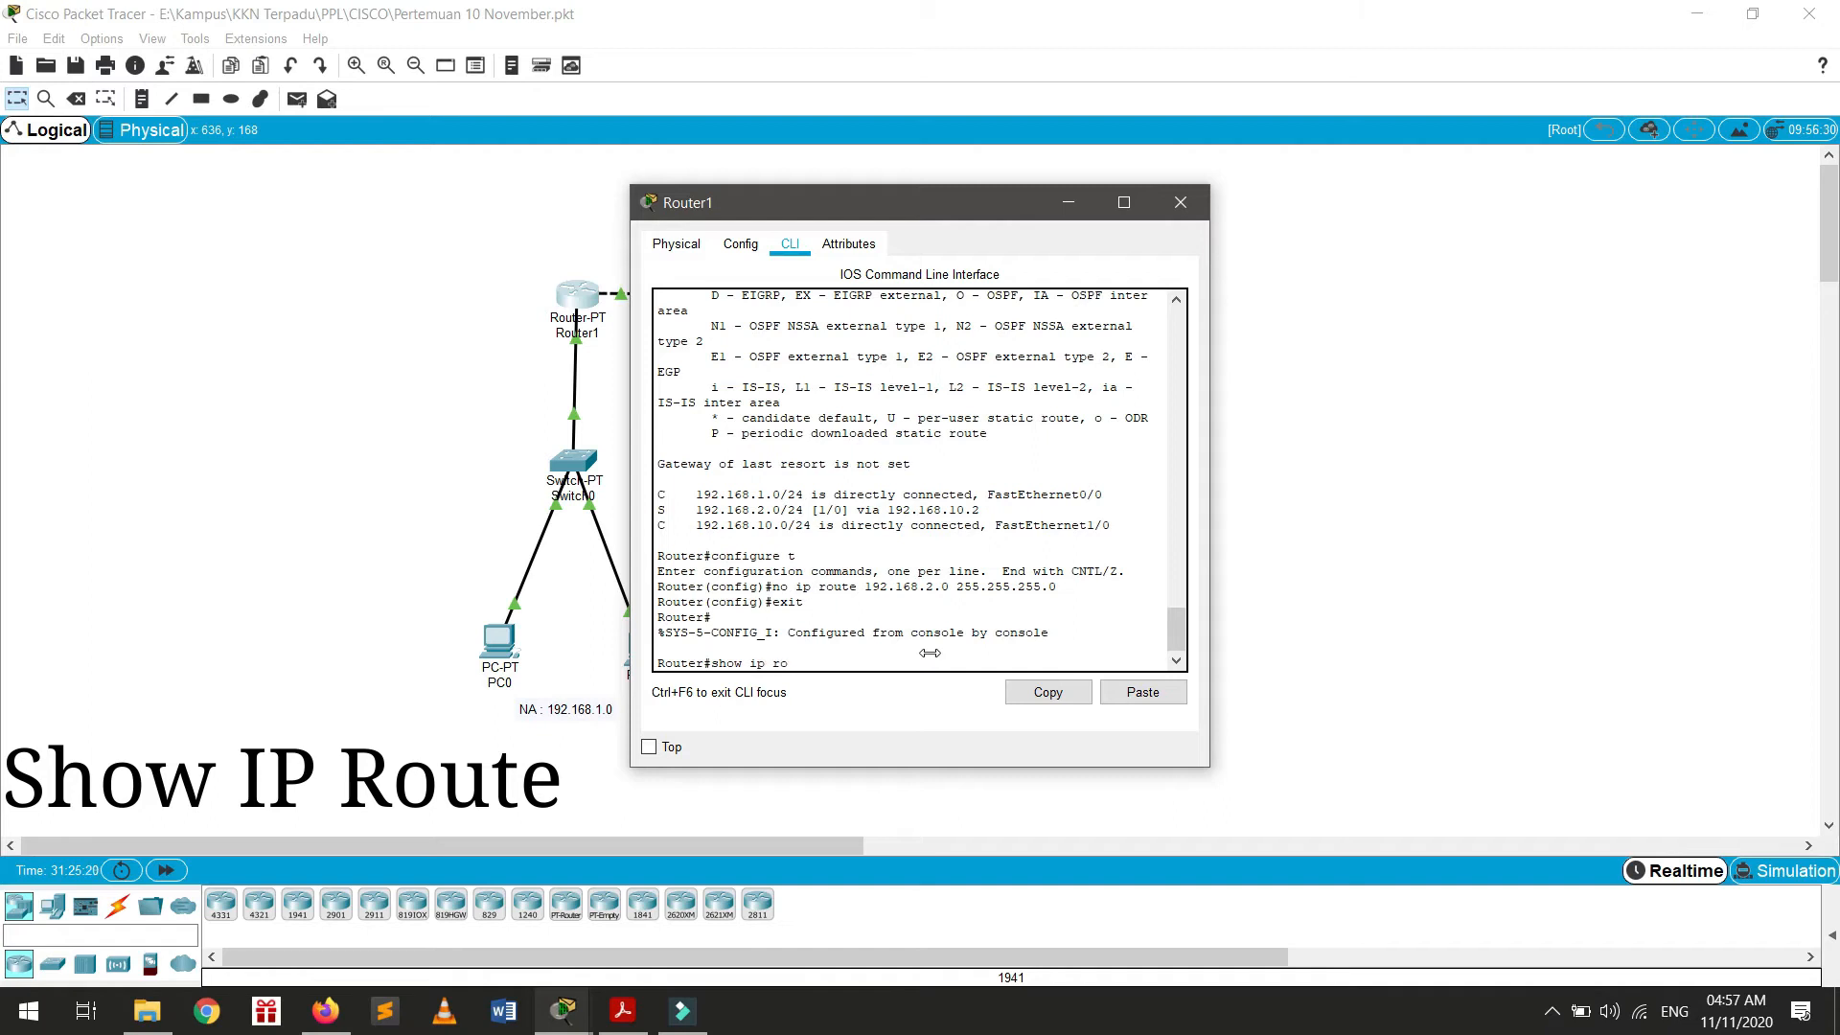
text(ute)
key(Return)
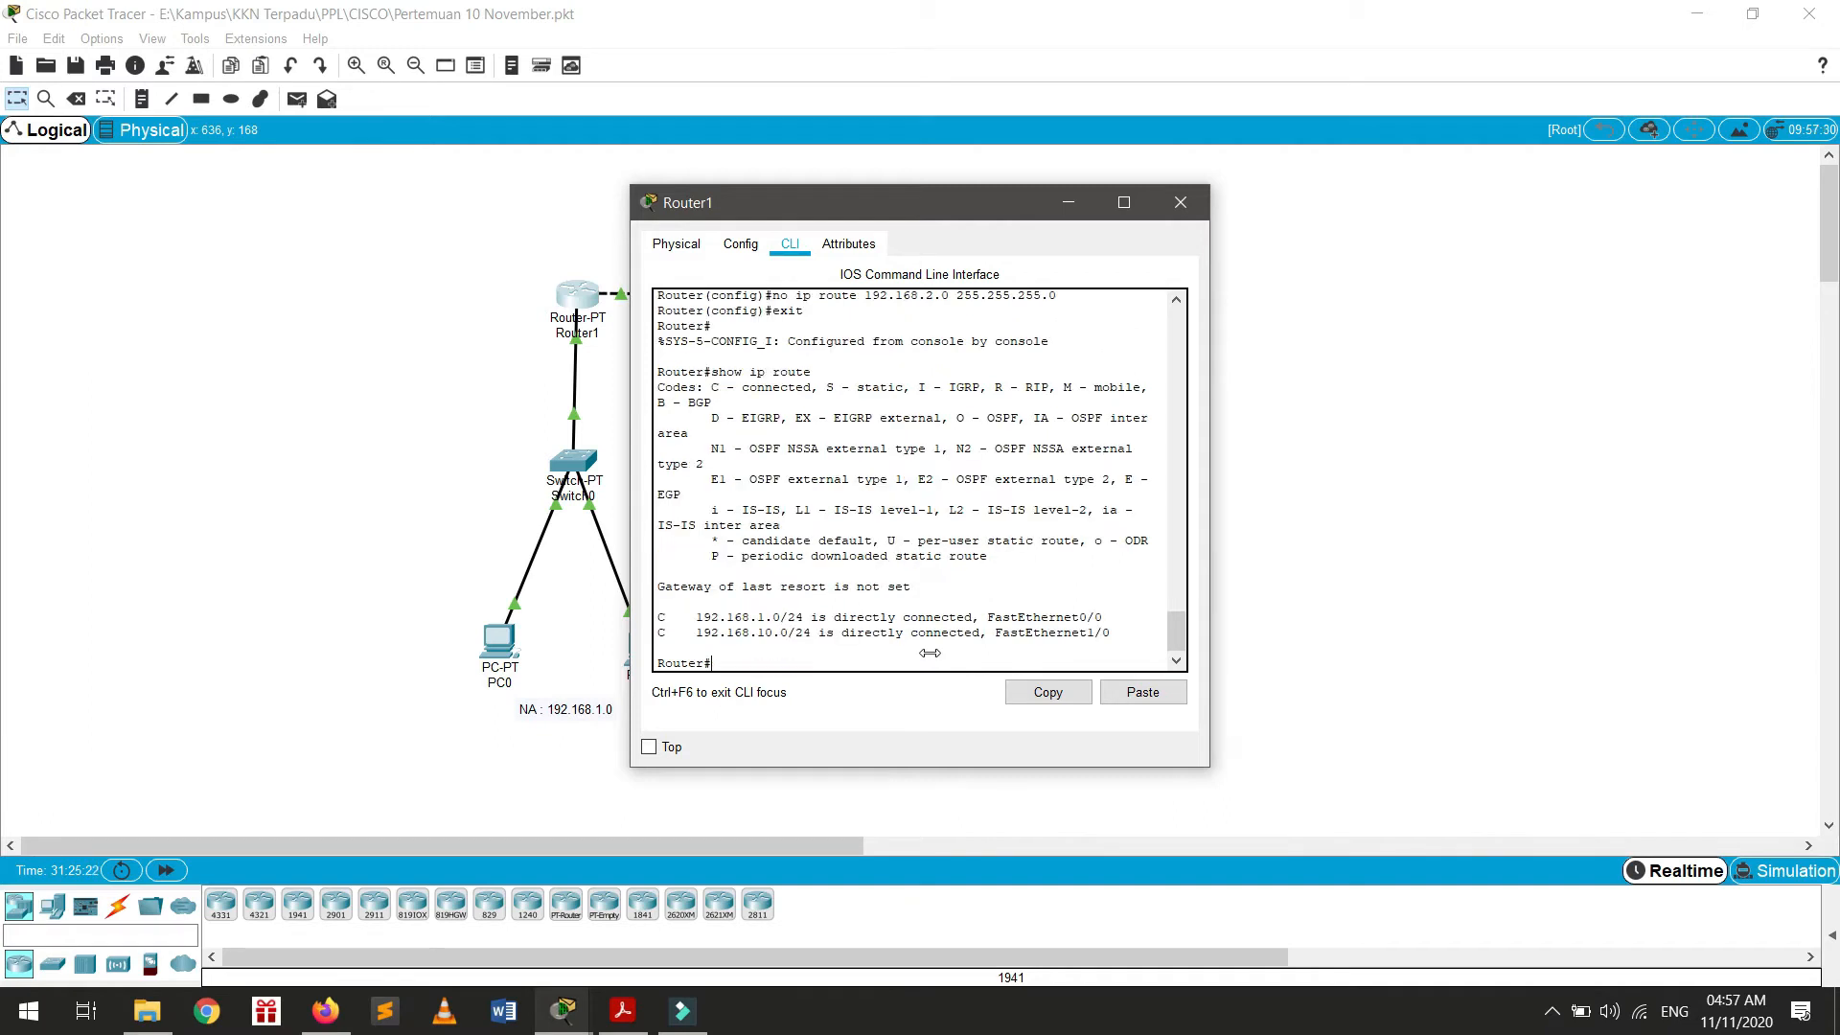
Step: Review the route removal commands and the routing table in Router1's CLI, and close the router's window
scroll(755, 478, up, 2)
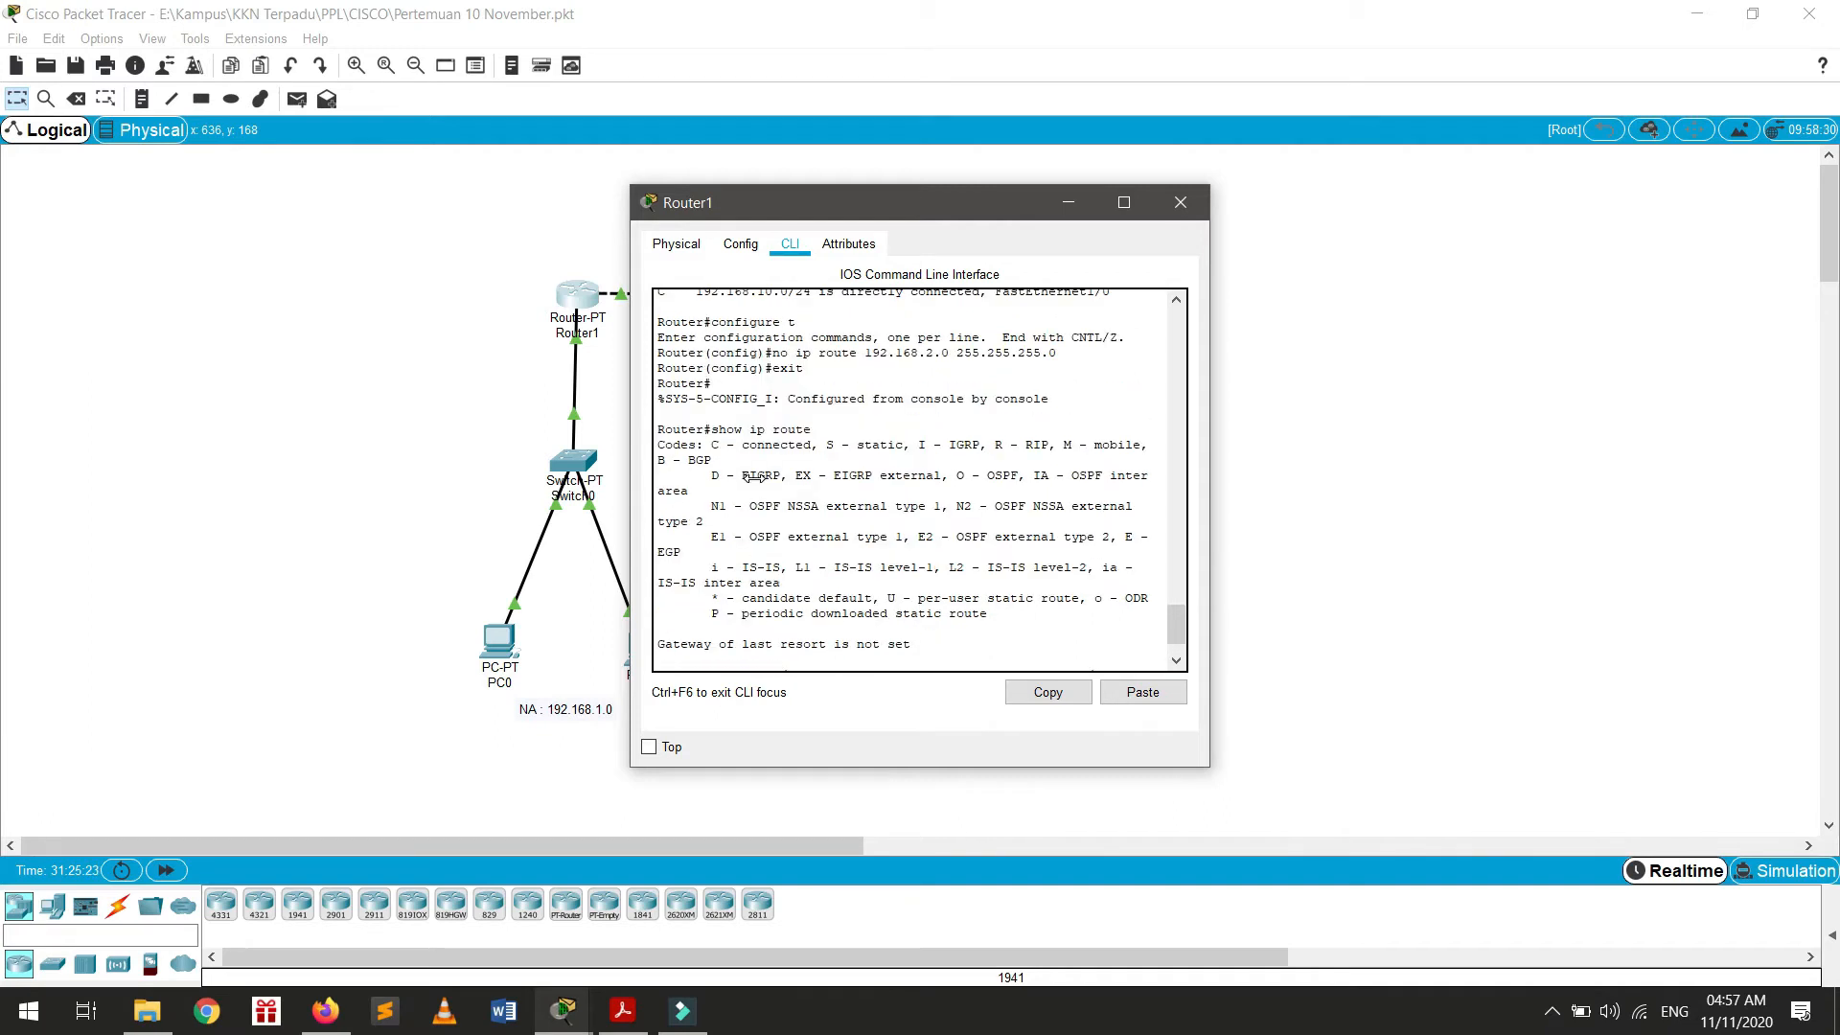
drag(657, 333, 985, 351)
scroll(883, 547, down, 3)
click(780, 612)
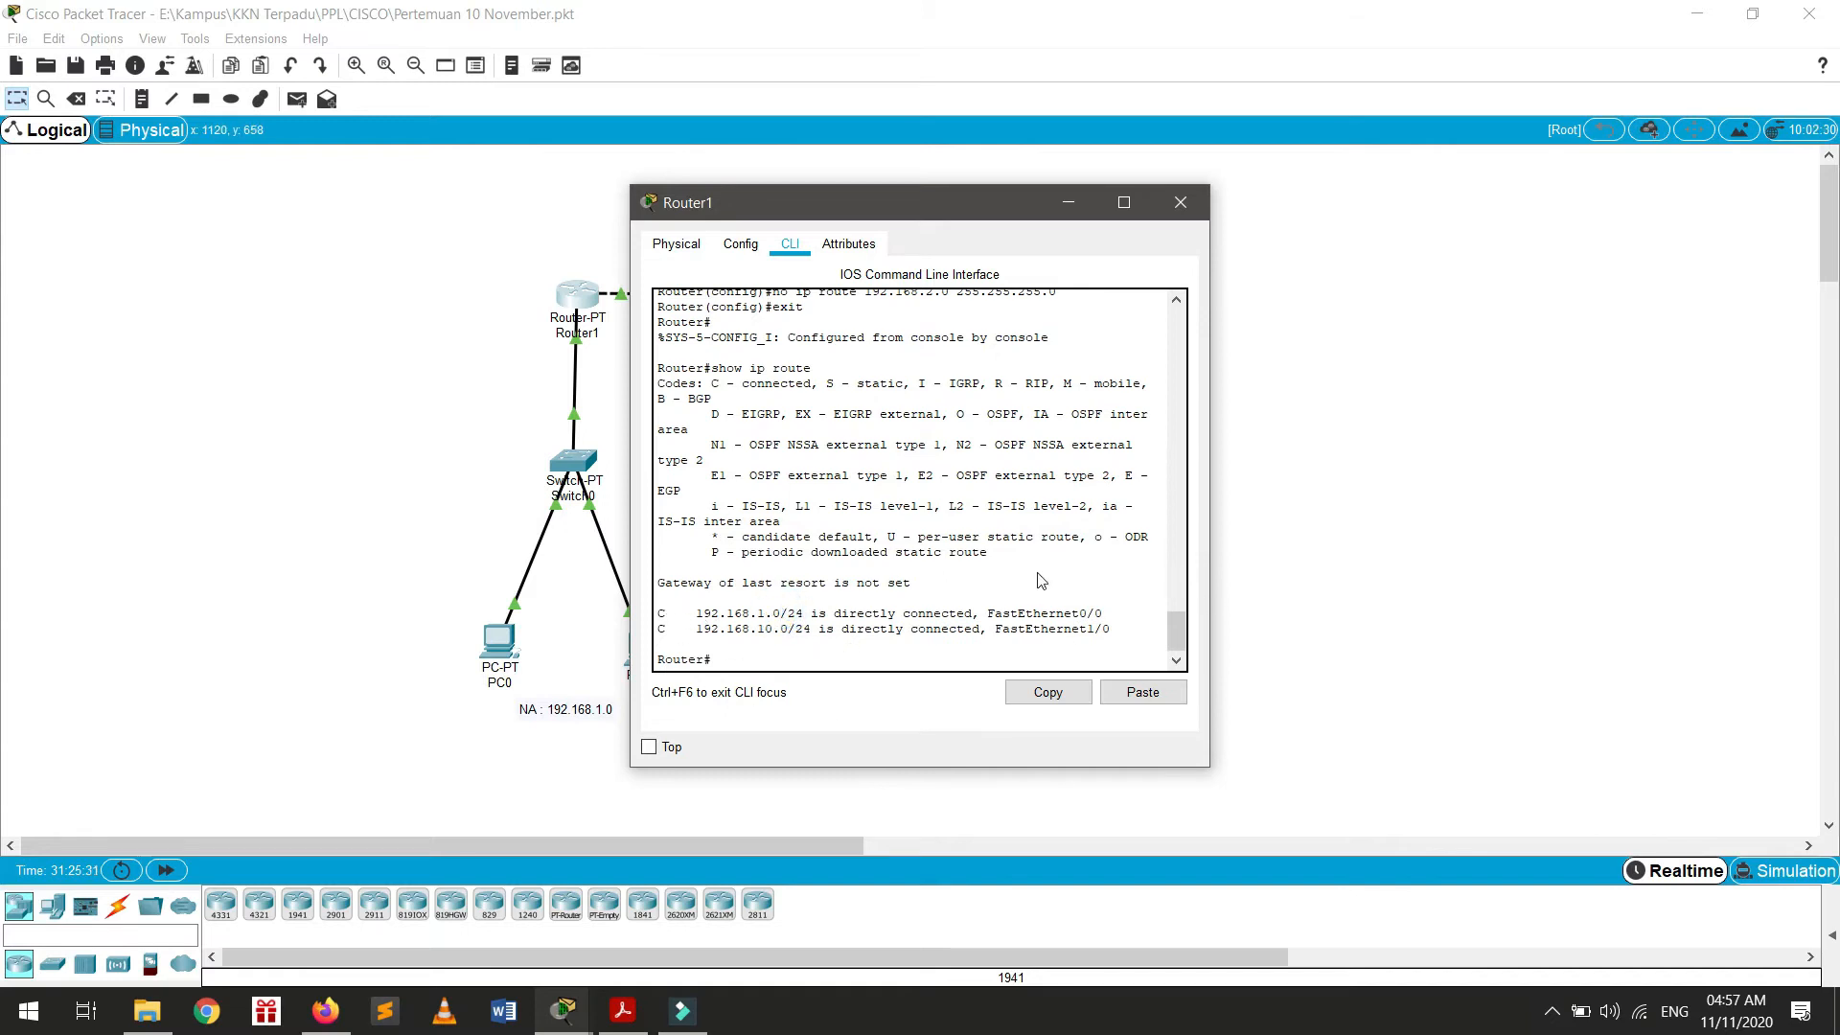
click(1179, 203)
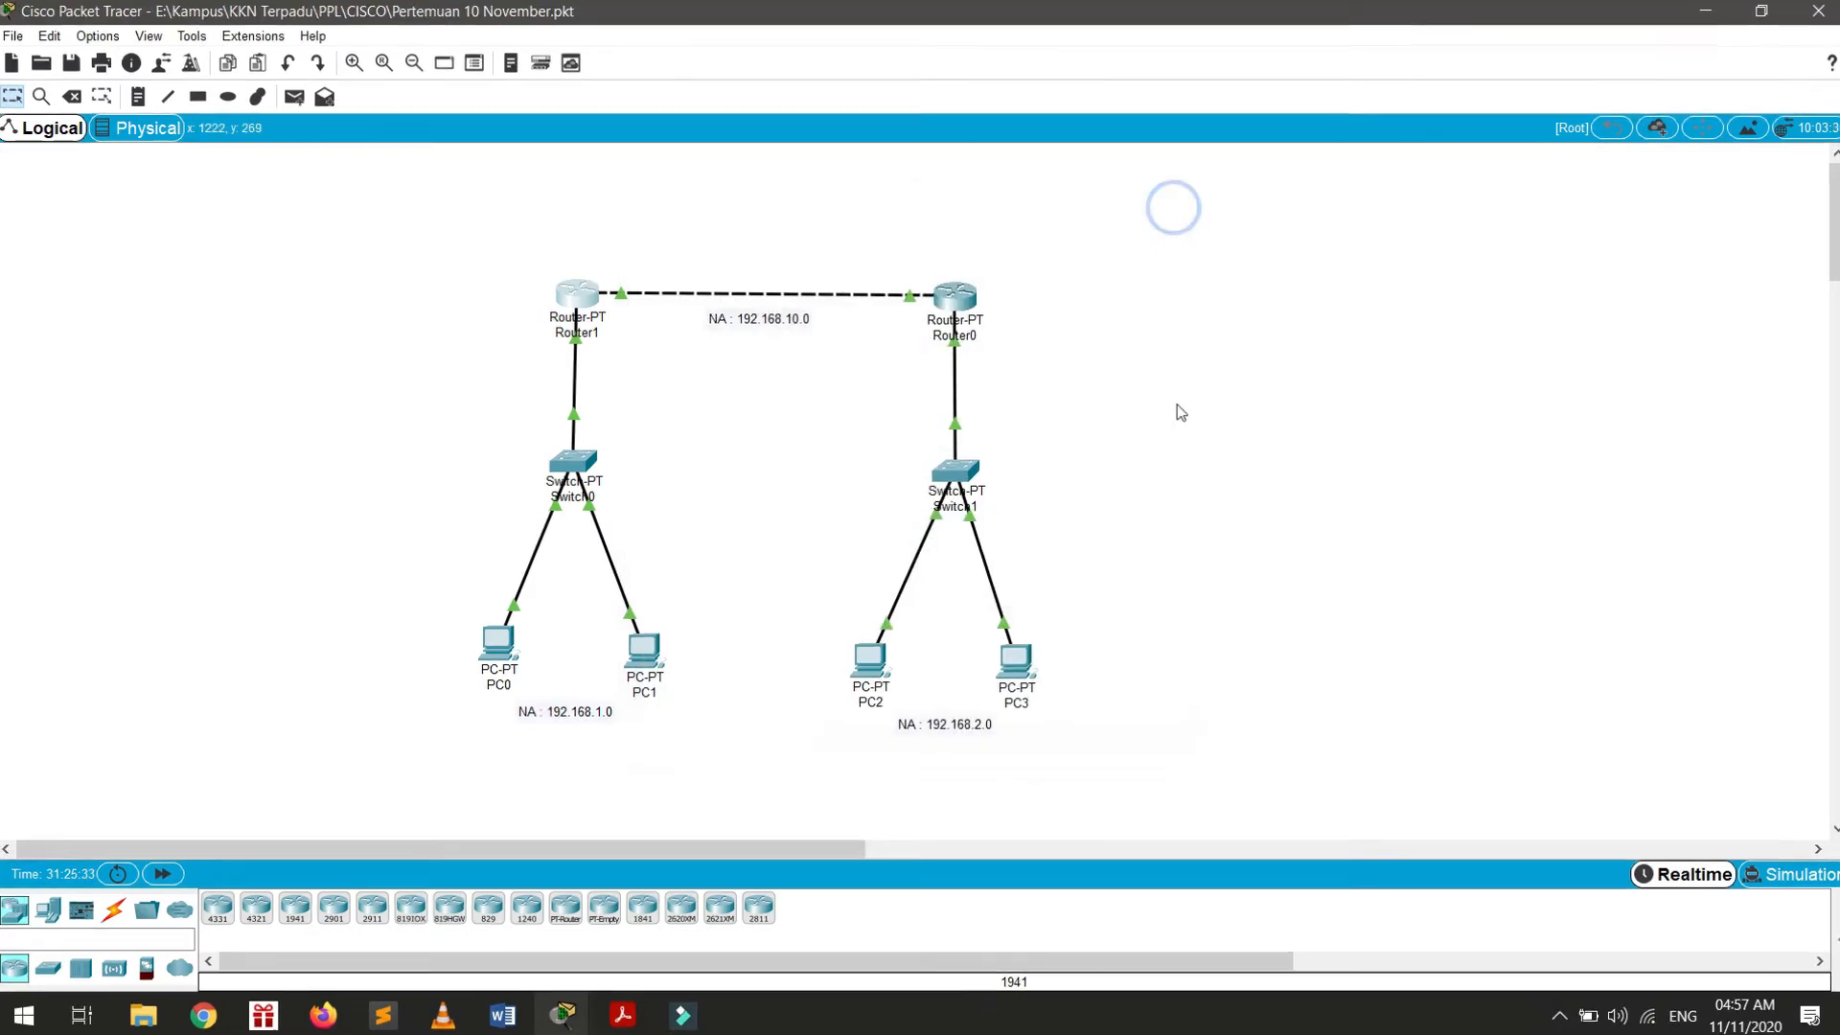
Step: Enter privileged mode in Router0's CLI with "enable" and run "show ip route"
click(997, 288)
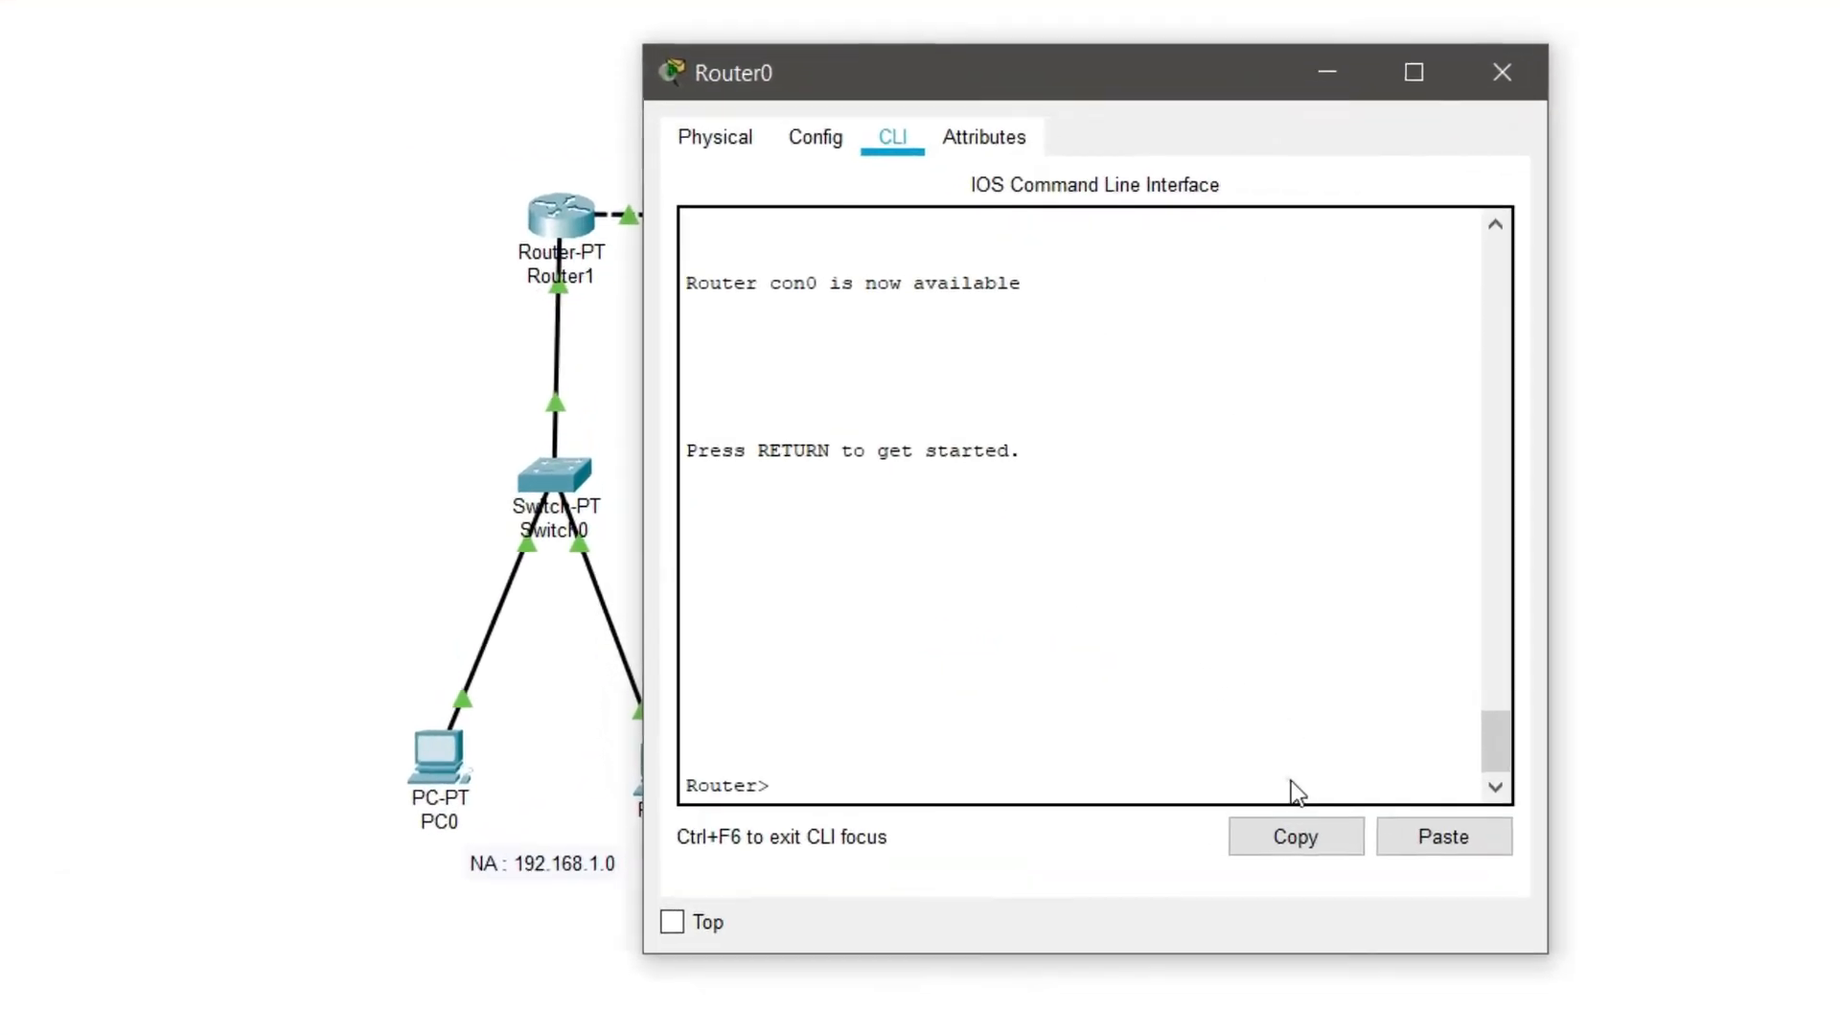
text(enabl)
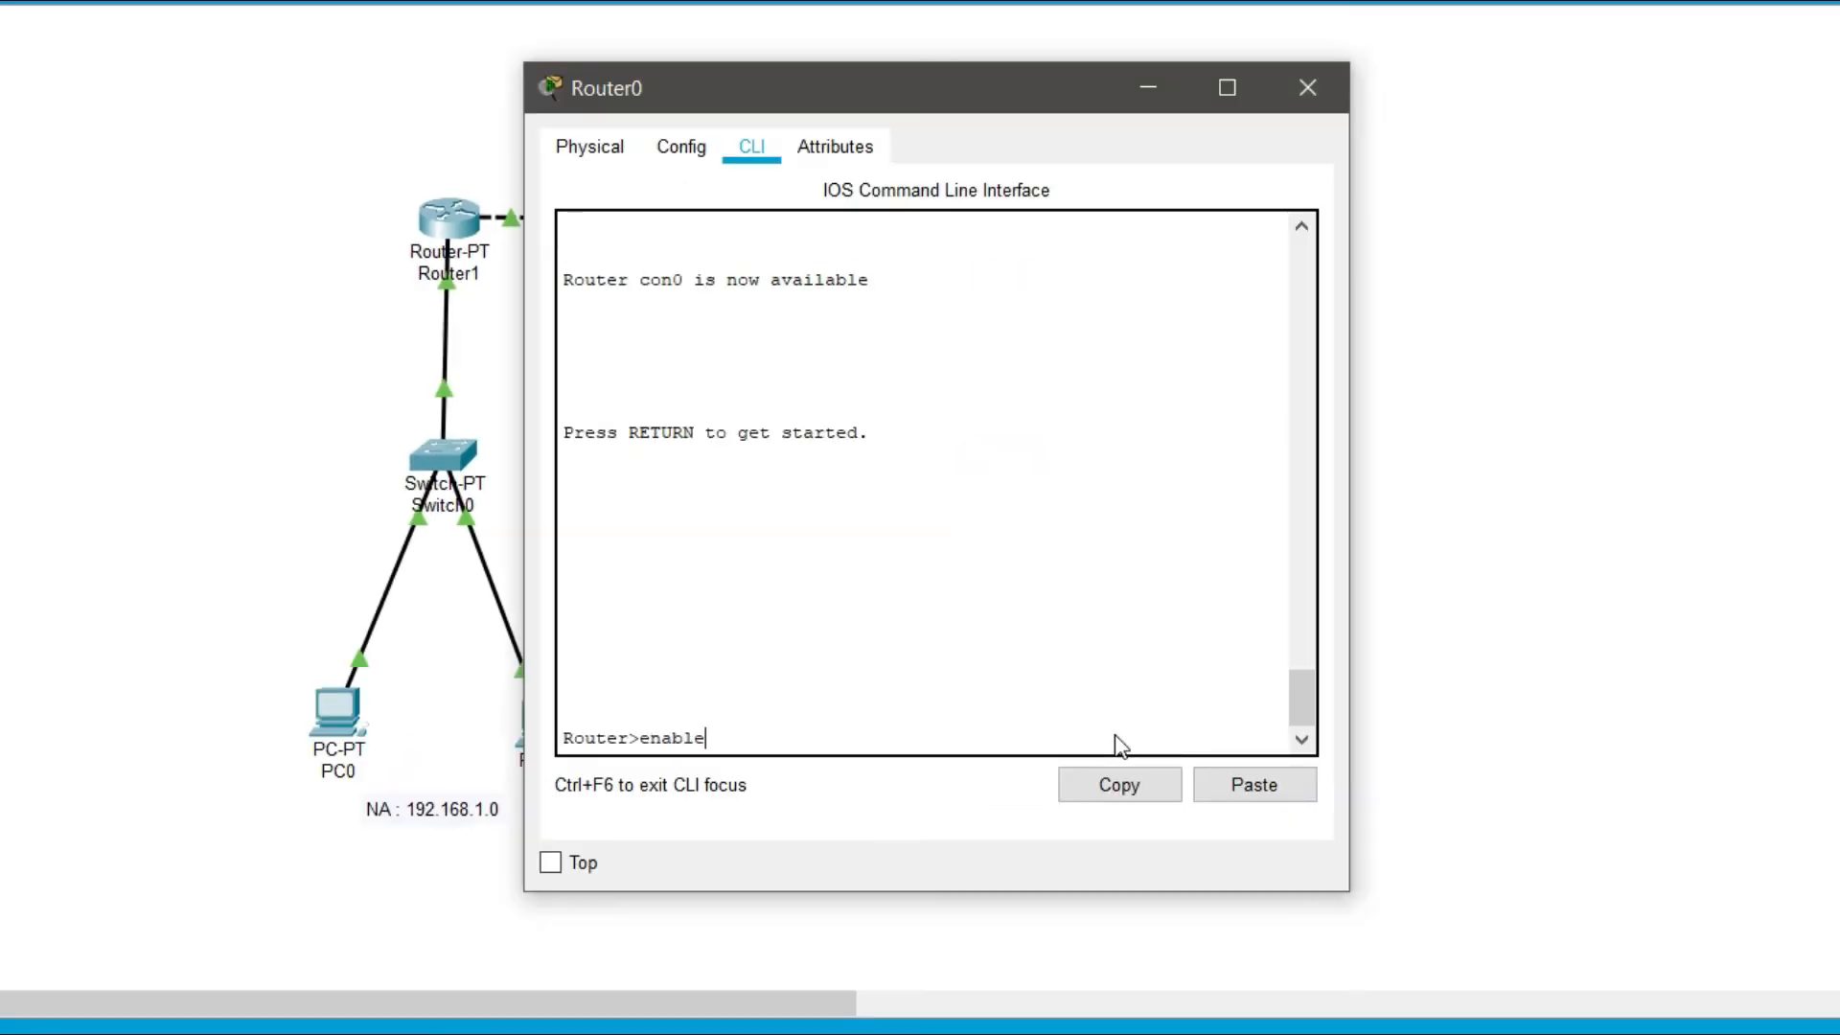
text(e)
key(Return)
text(s)
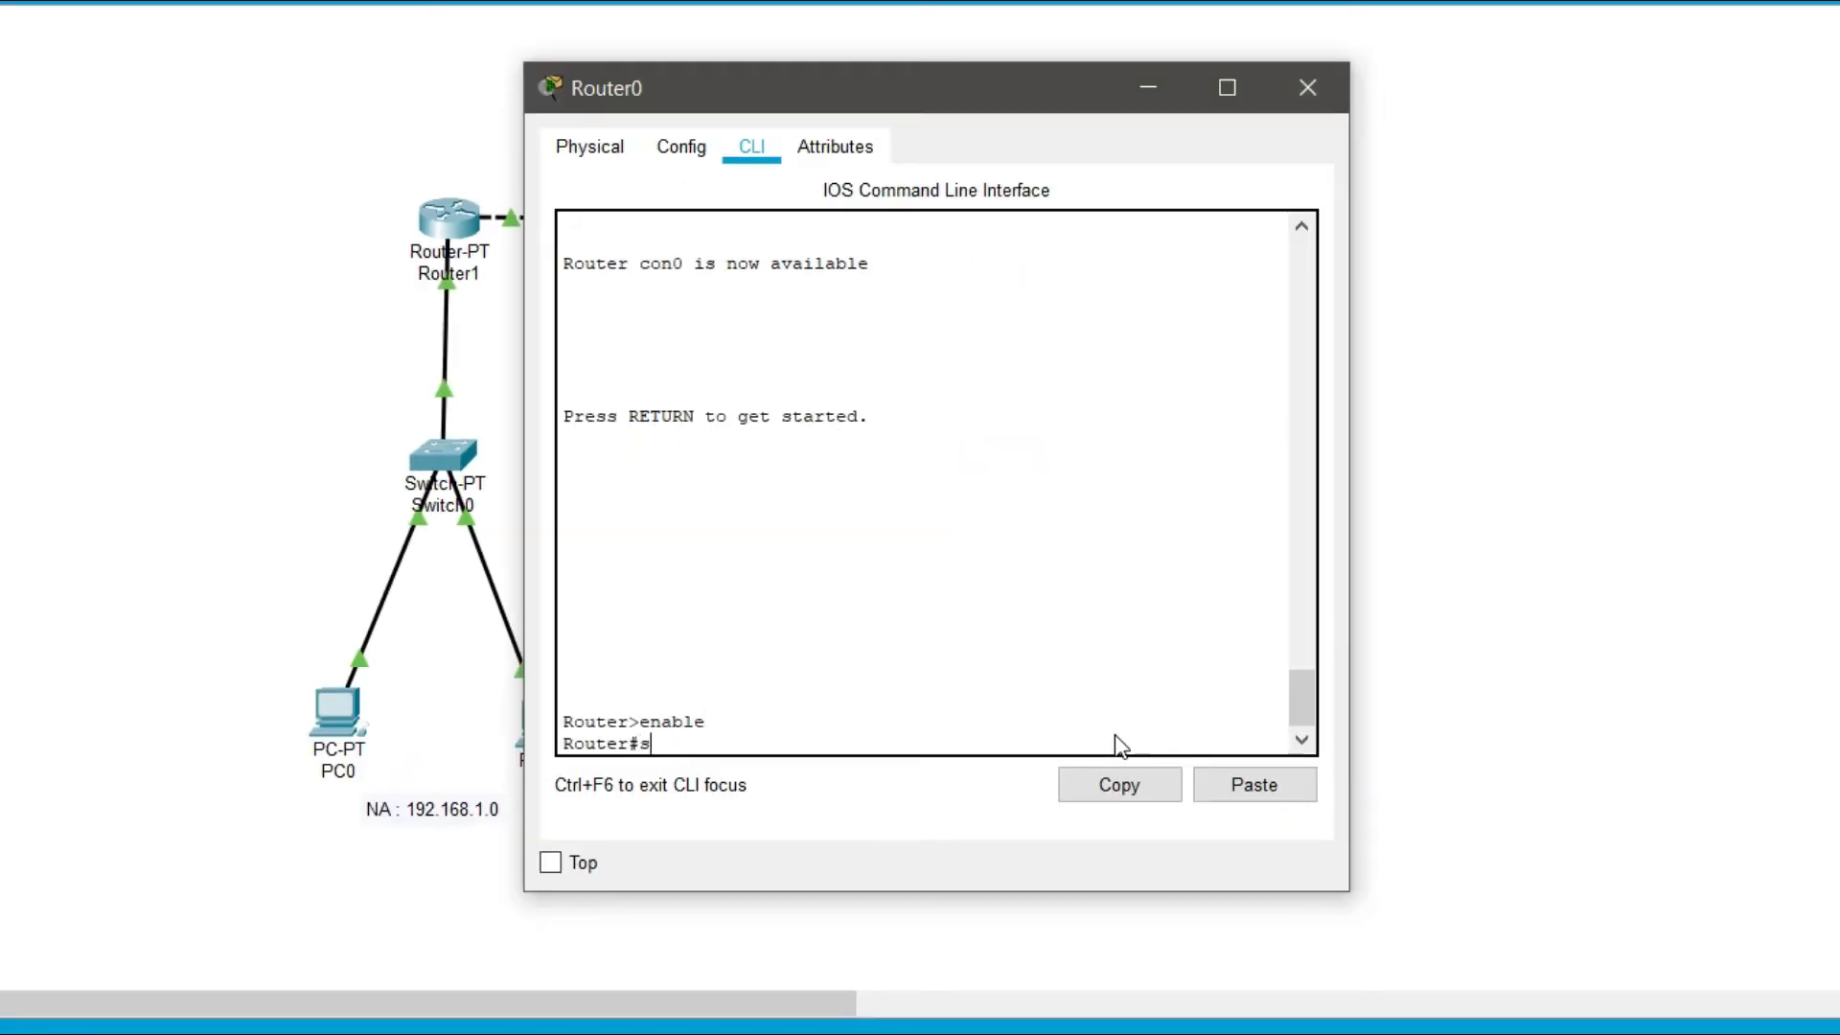
text(how ip route)
key(Return)
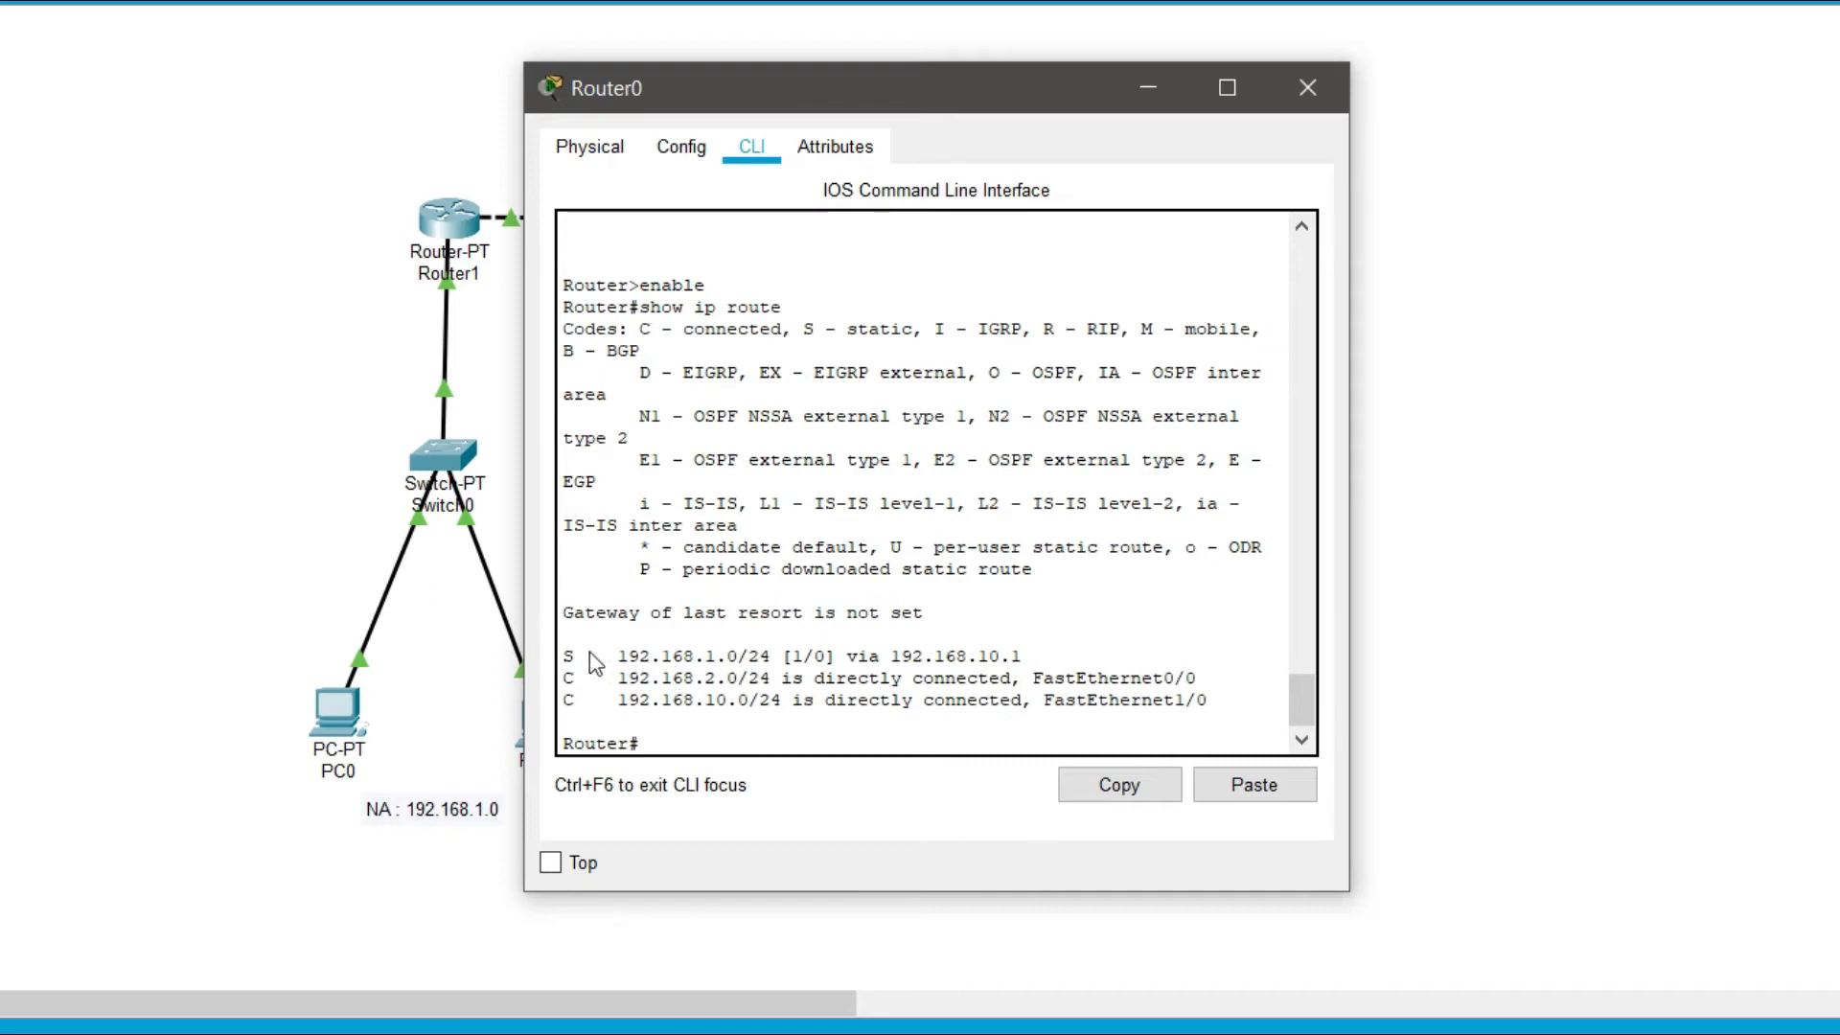
Step: Enter configuration mode on Router0 with "configure t" and remove its static route with "no ip route 192.168.1.0 255.255.255.0"
click(729, 743)
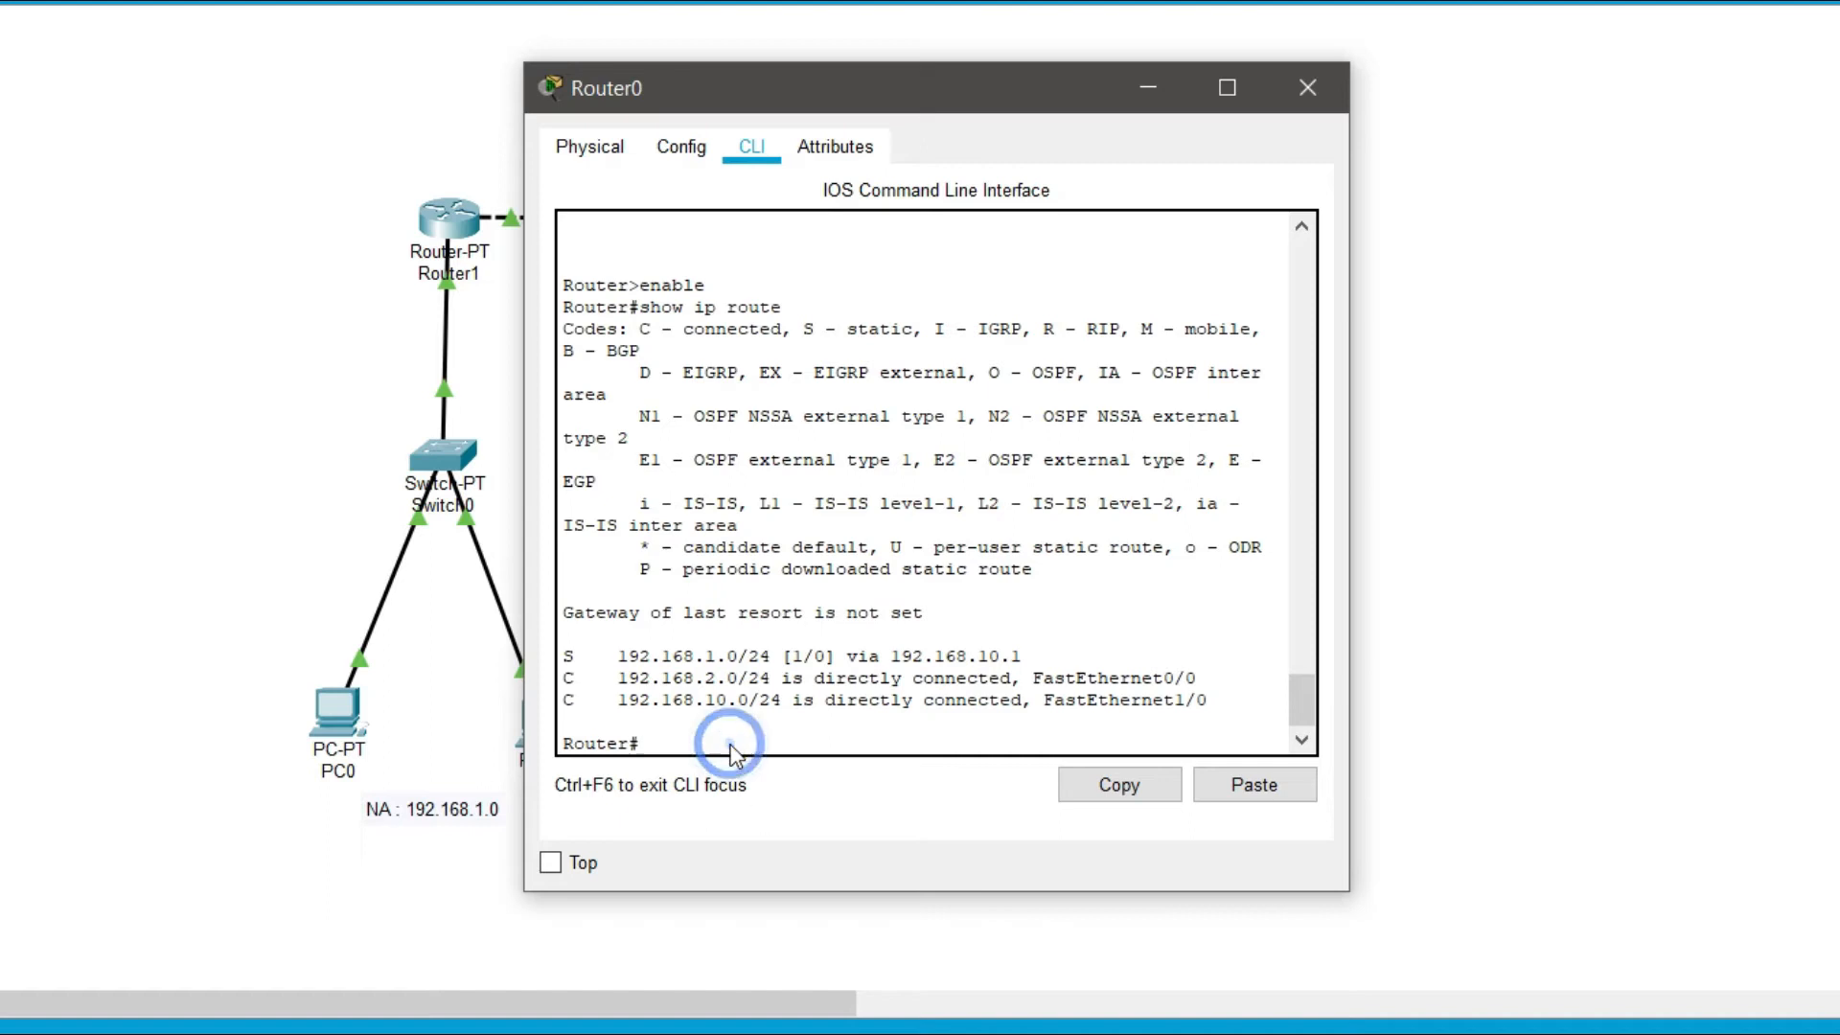
text(co)
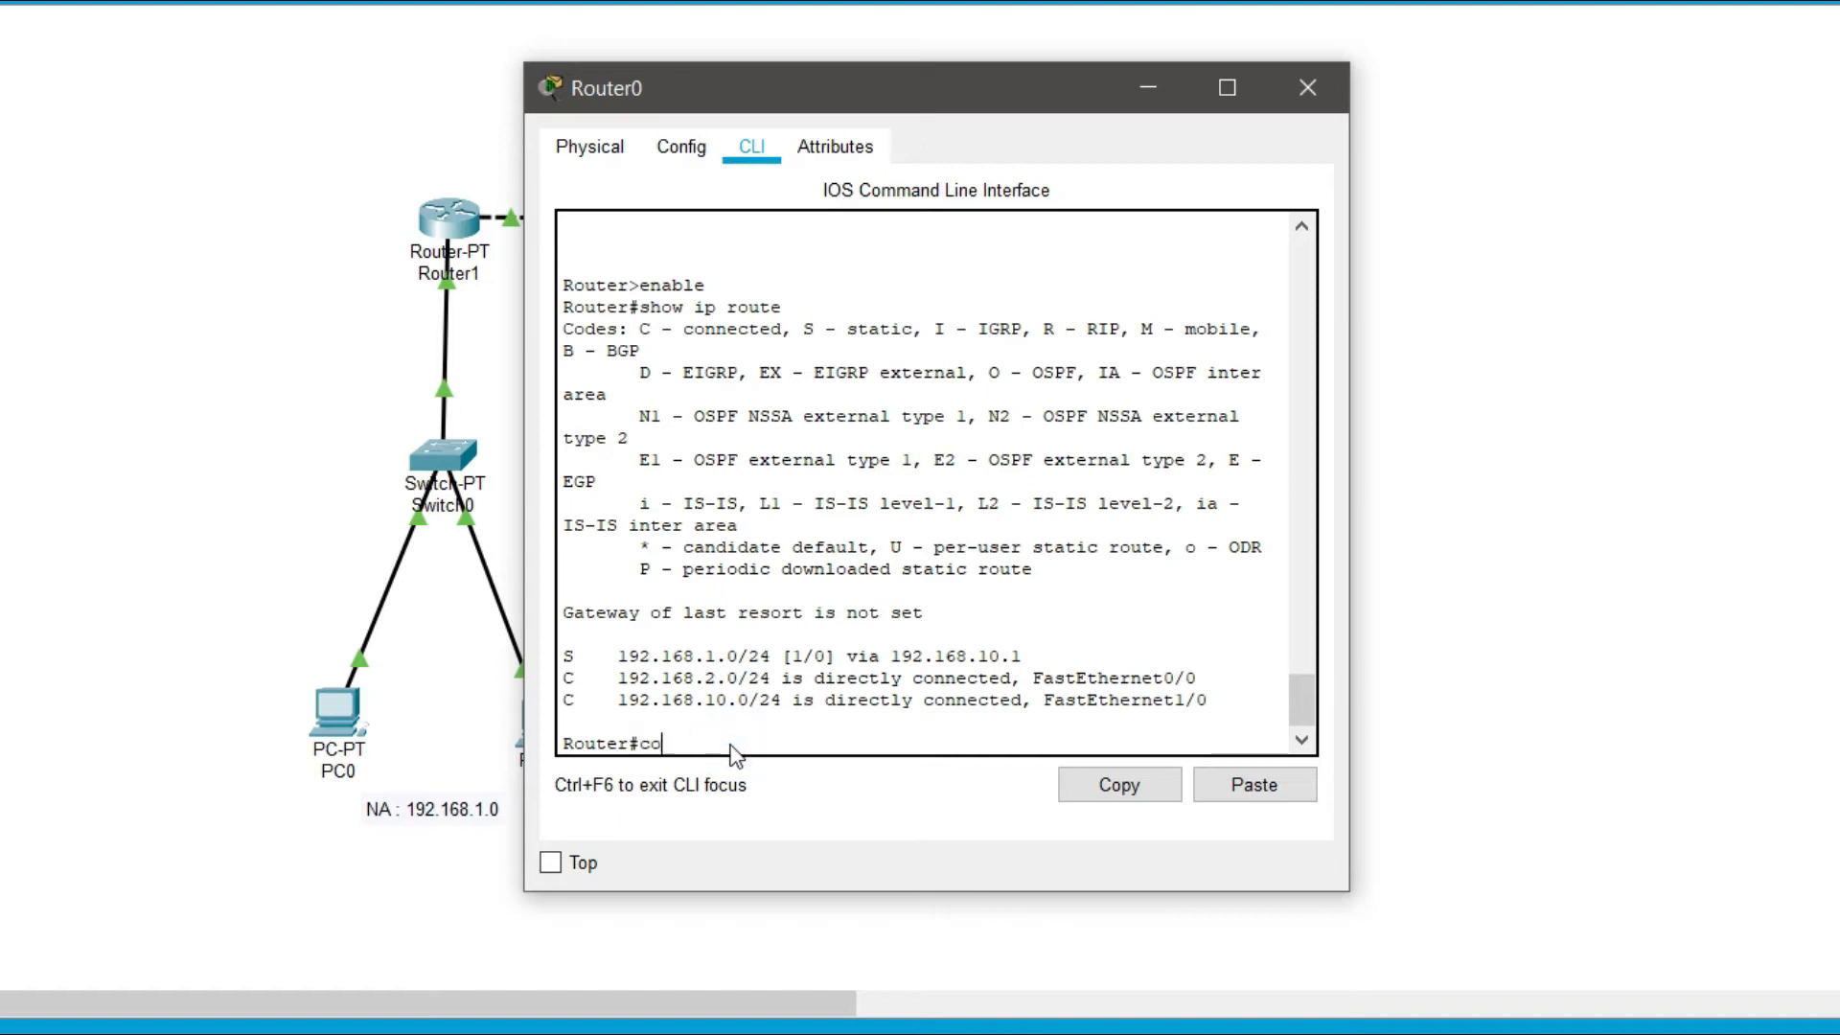
text(nfigure t)
key(Return)
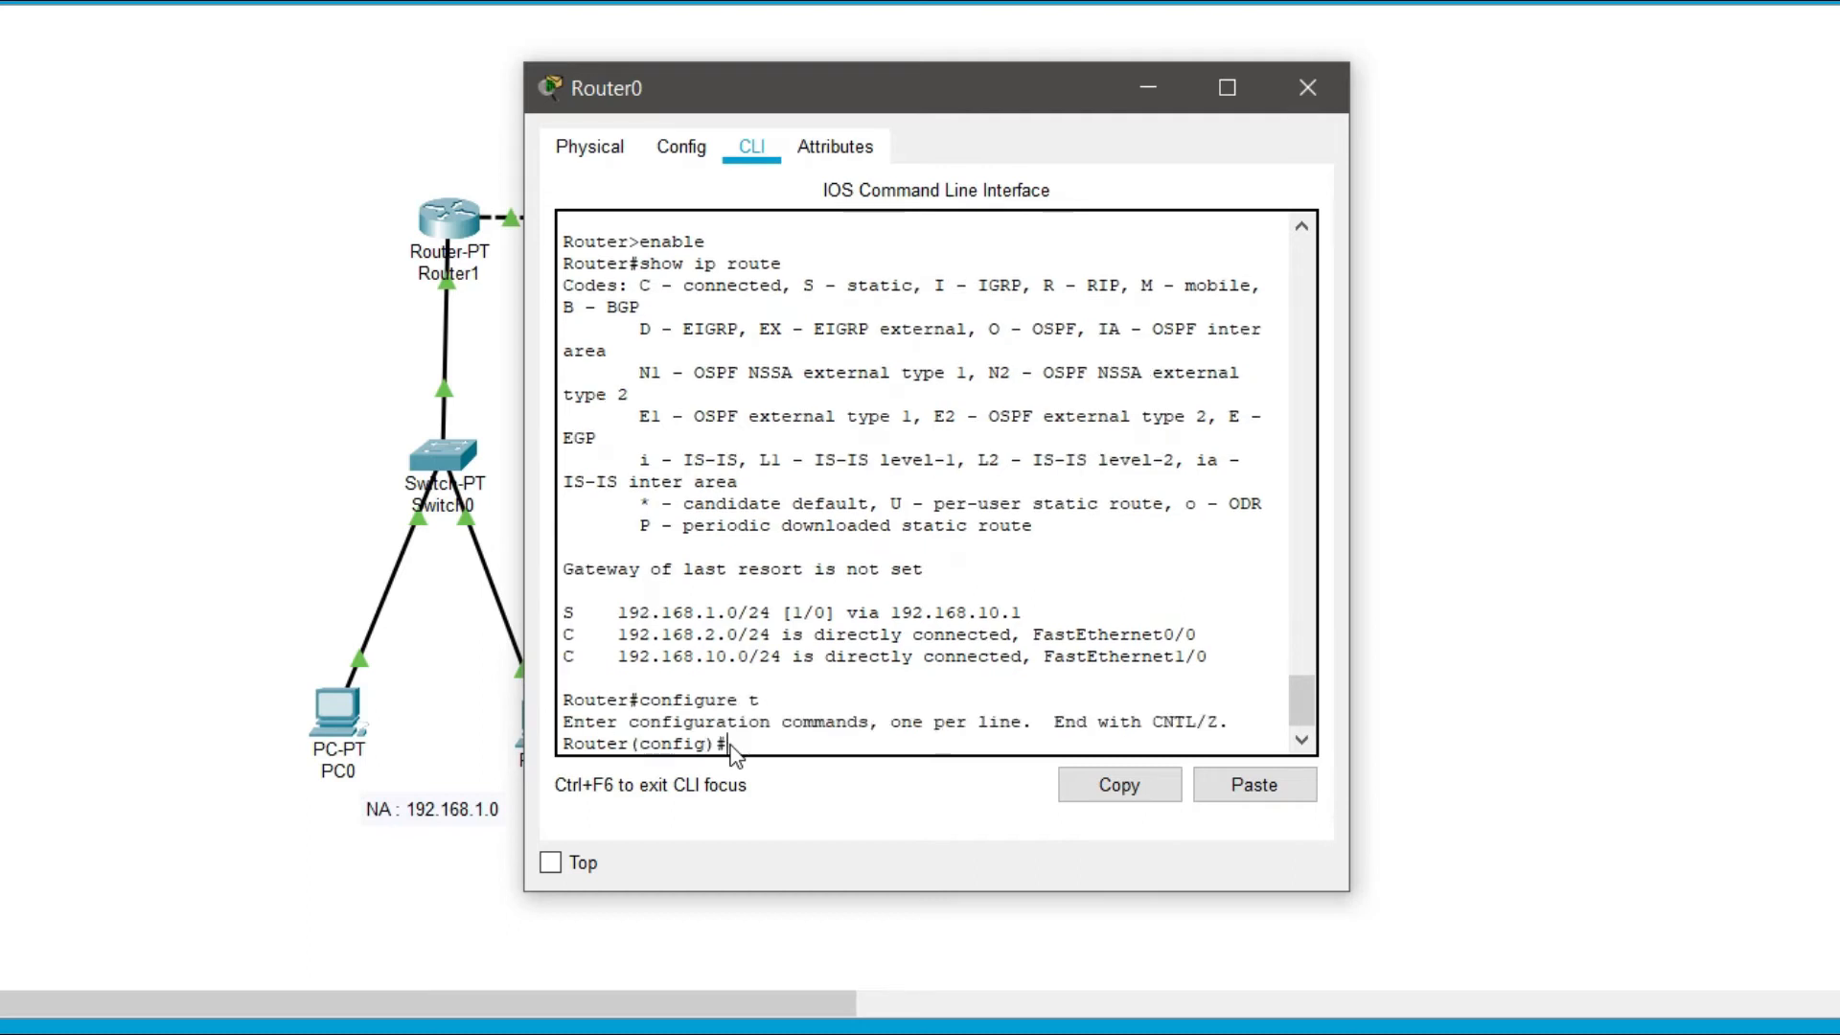
text(r(config)#no ip rp)
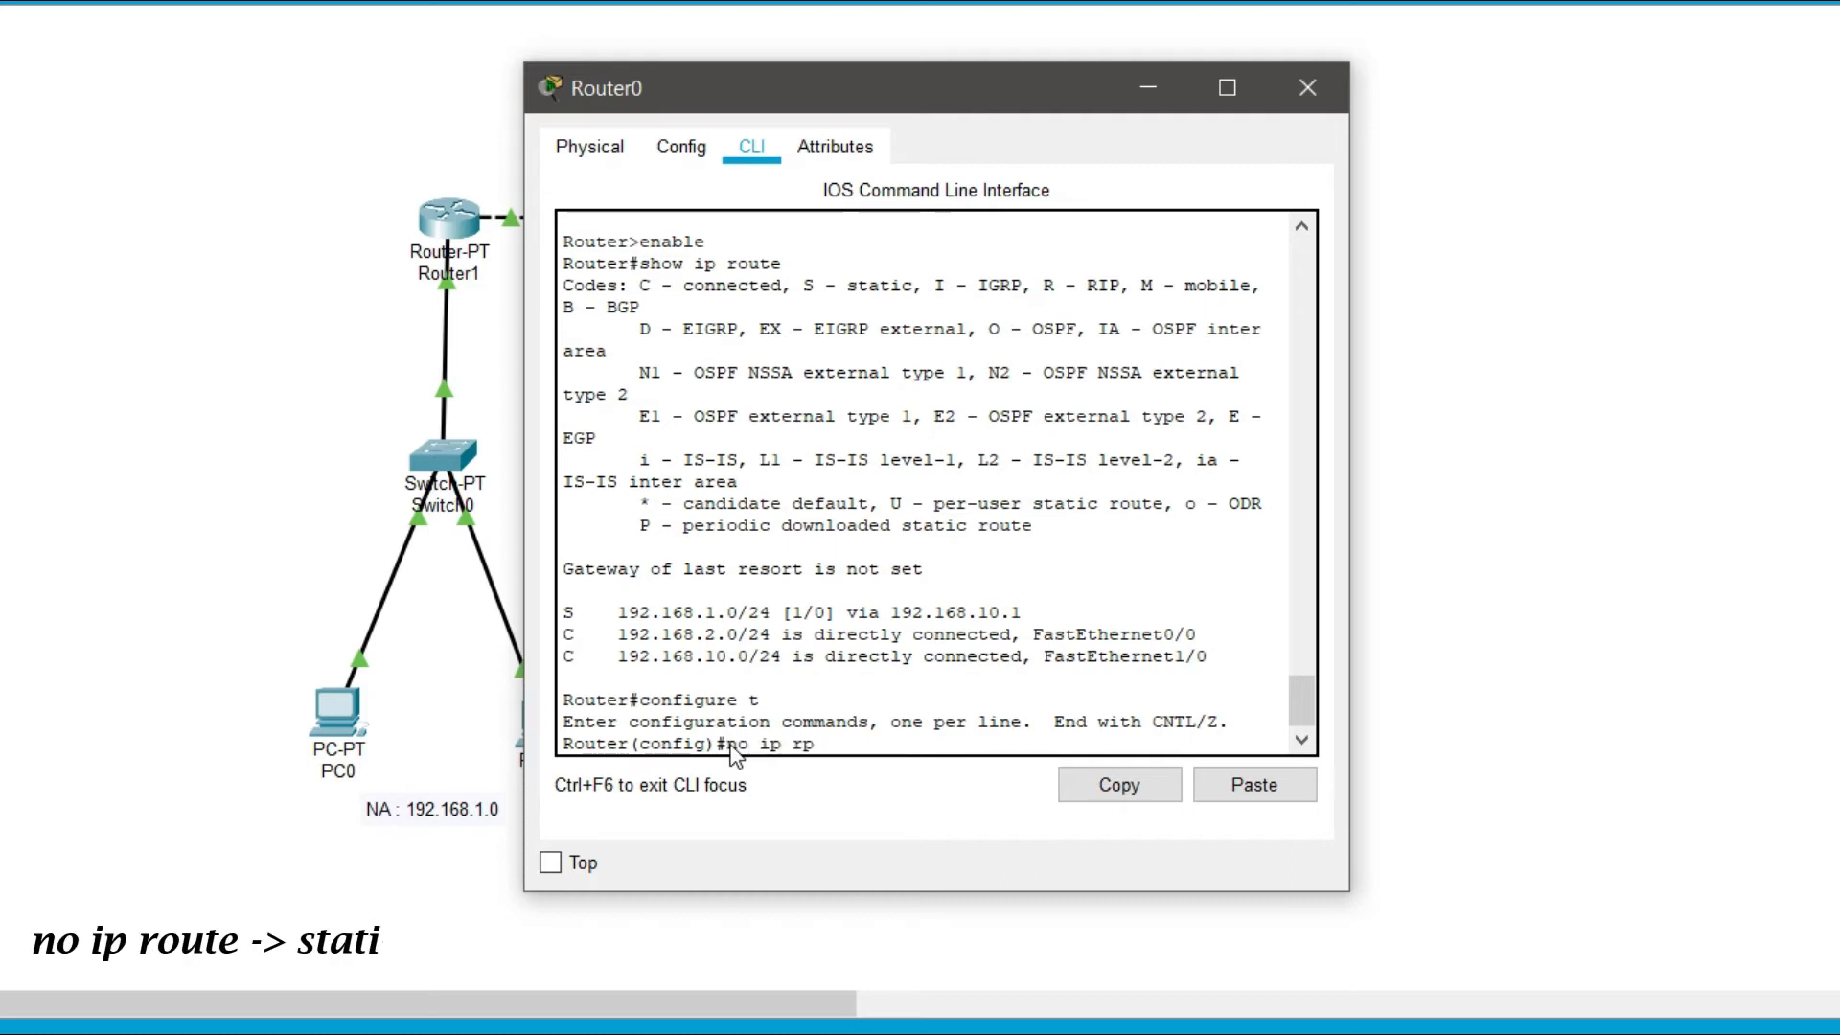
key(BackSpace)
text(oute)
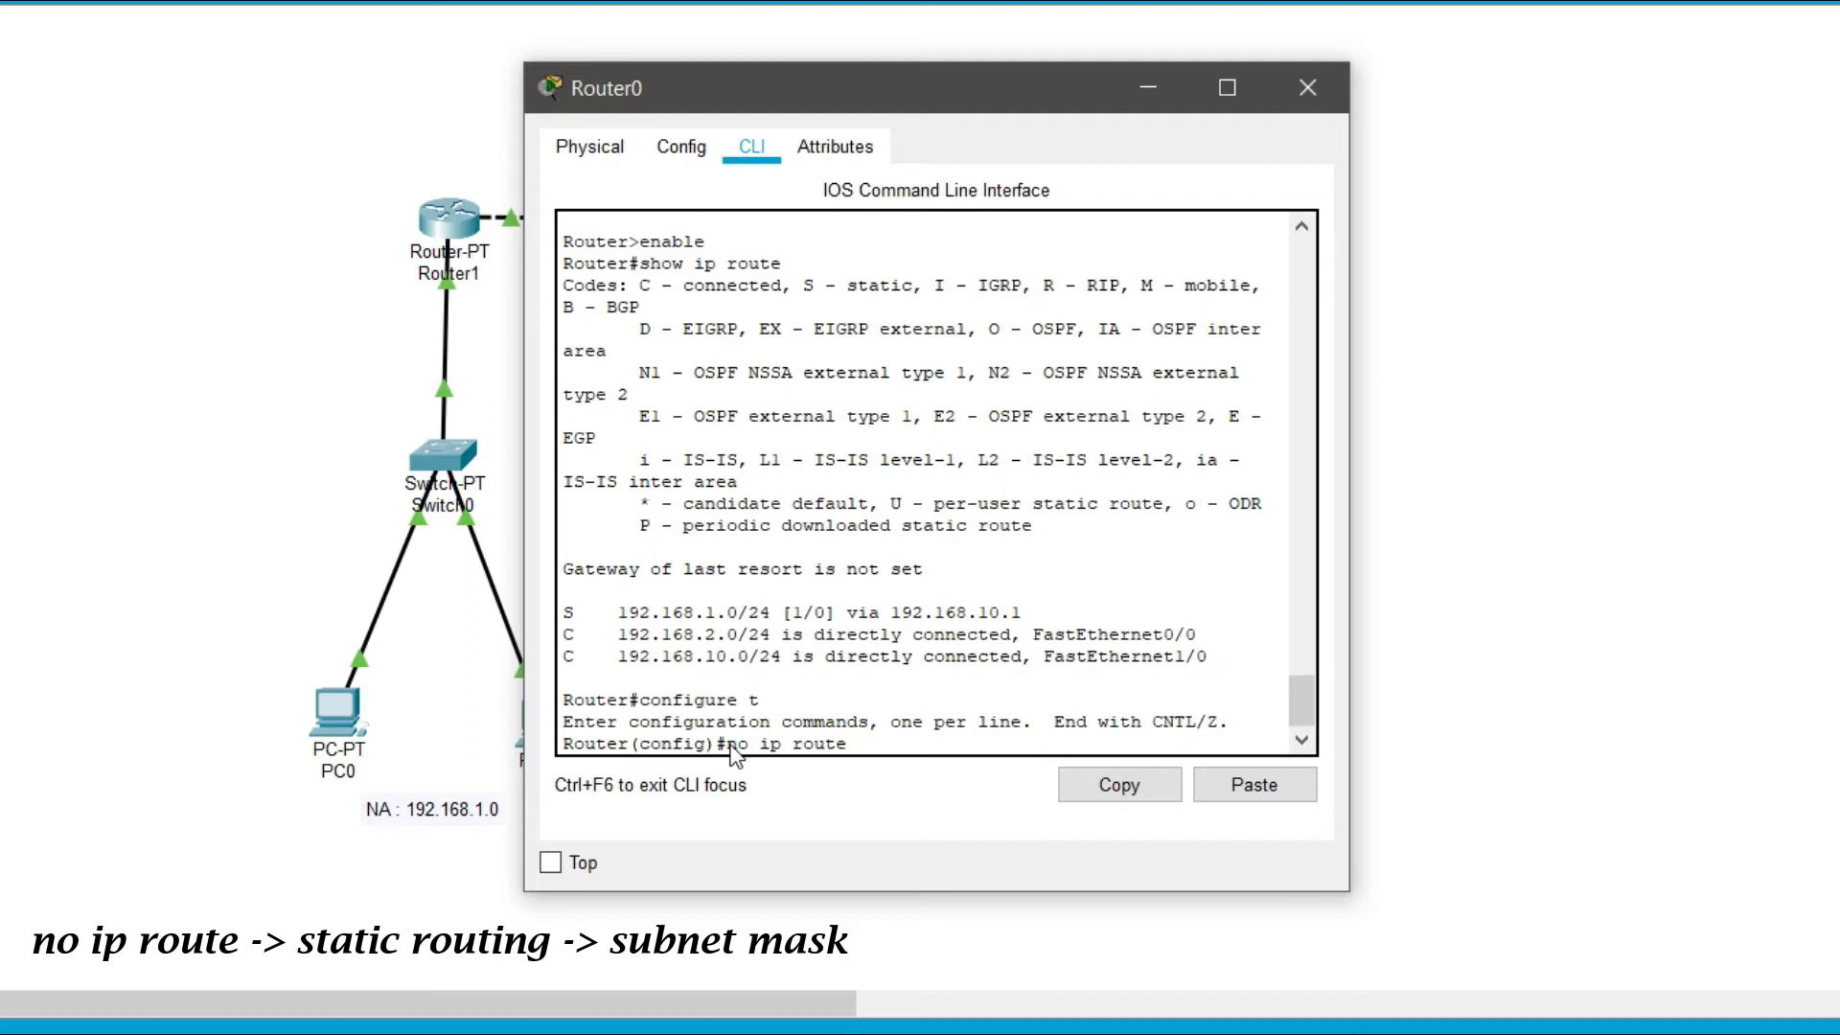
text( 192.168.2.0)
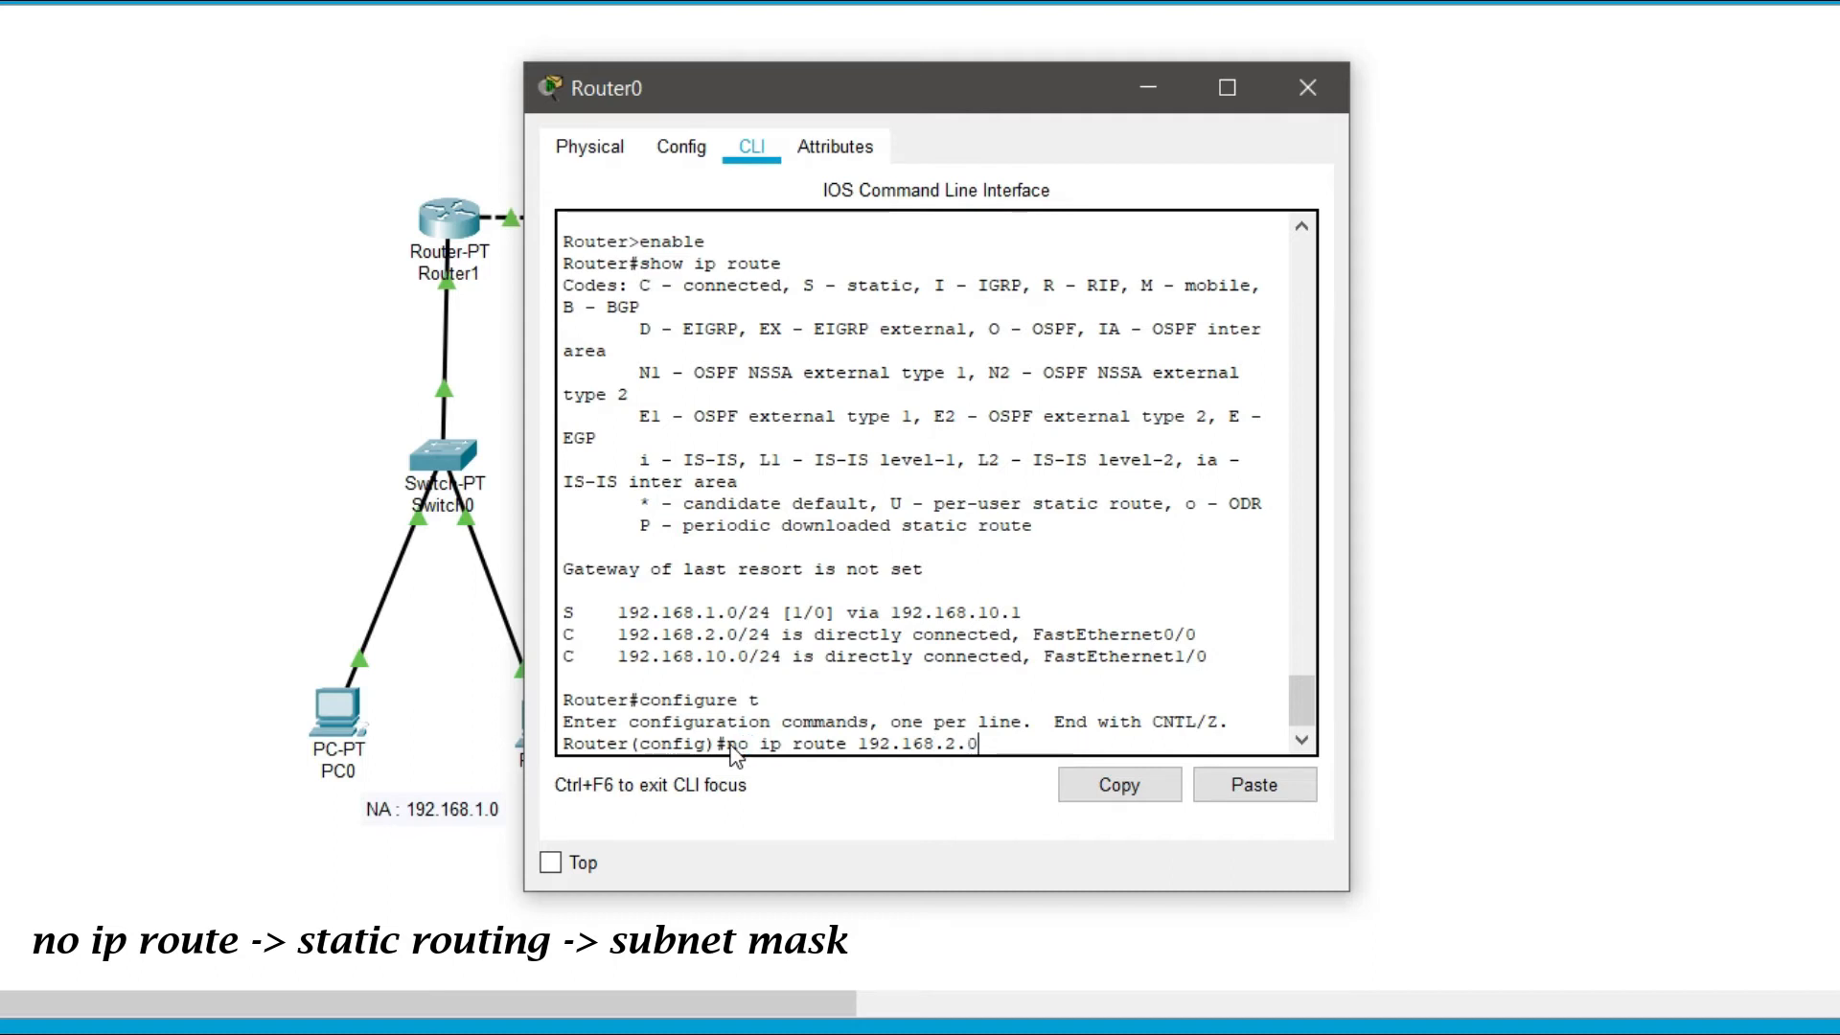
key(BackSpace)
key(BackSpace)
key(BackSpace)
text(1.0 255.255.255.0)
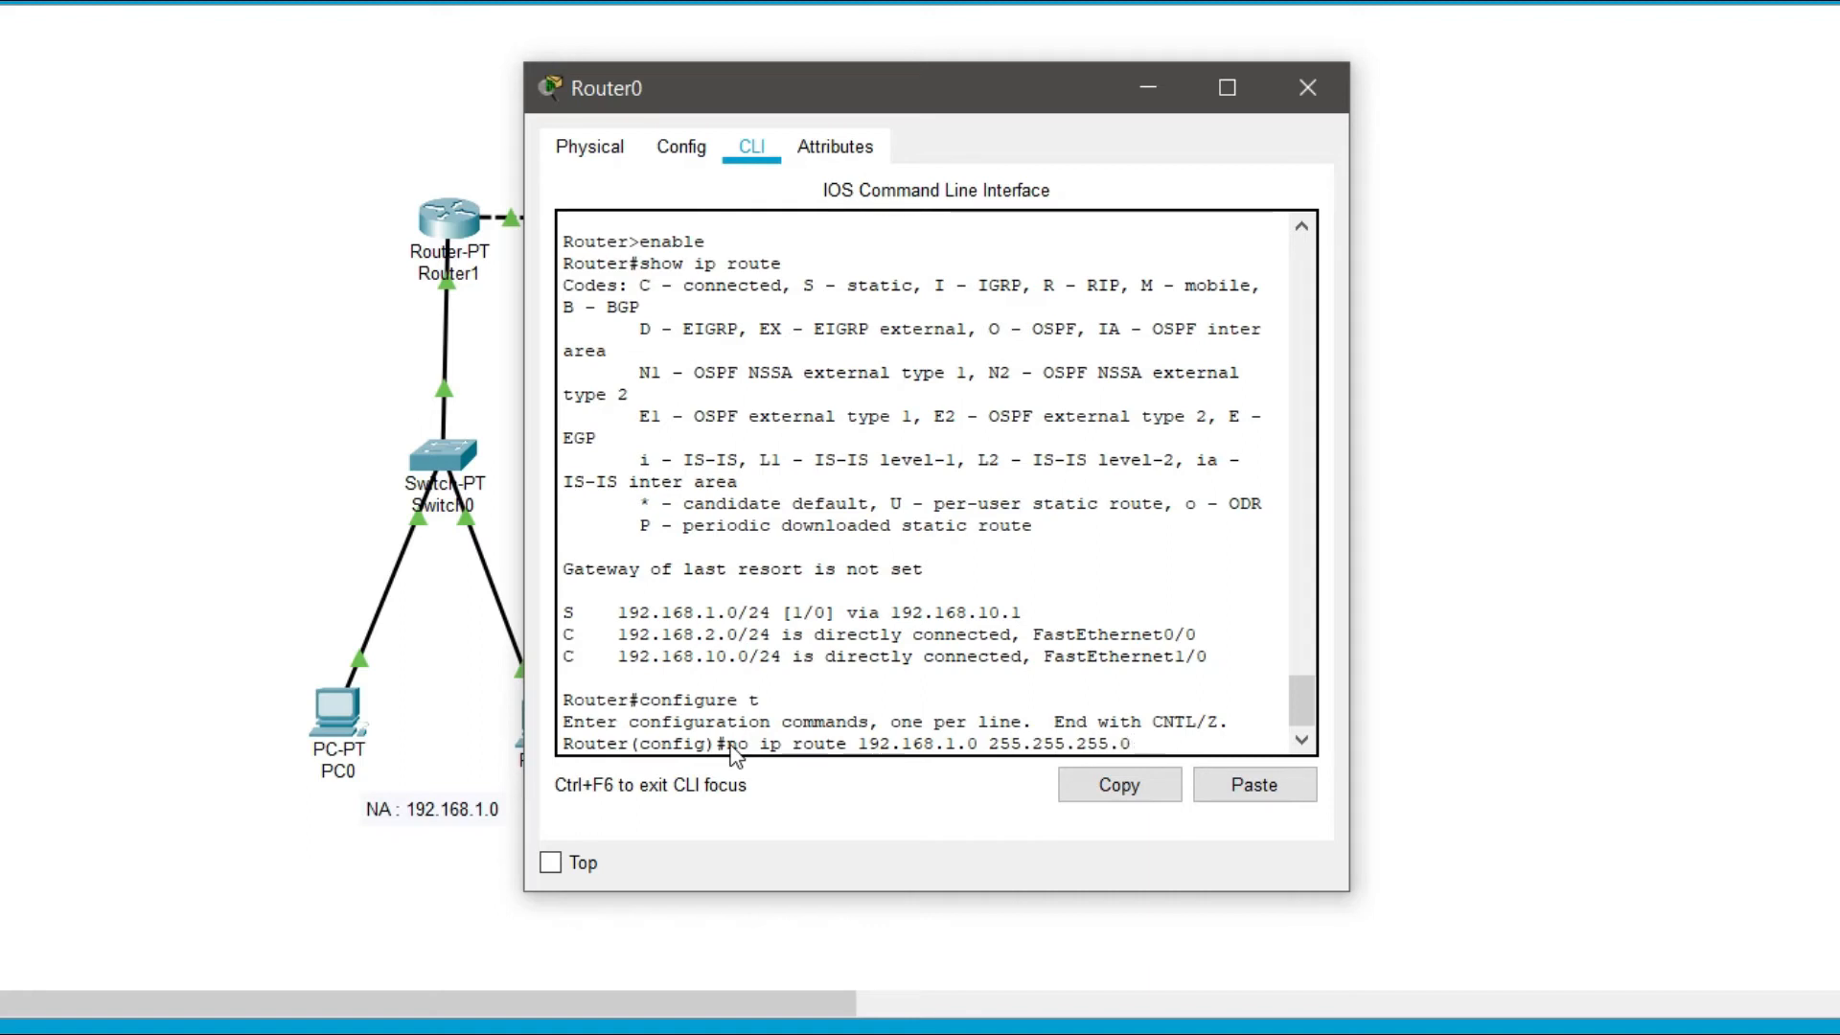
key(Return)
Step: Exit configuration mode on Router0 and run "show ip route" to check its routing table
text(exit)
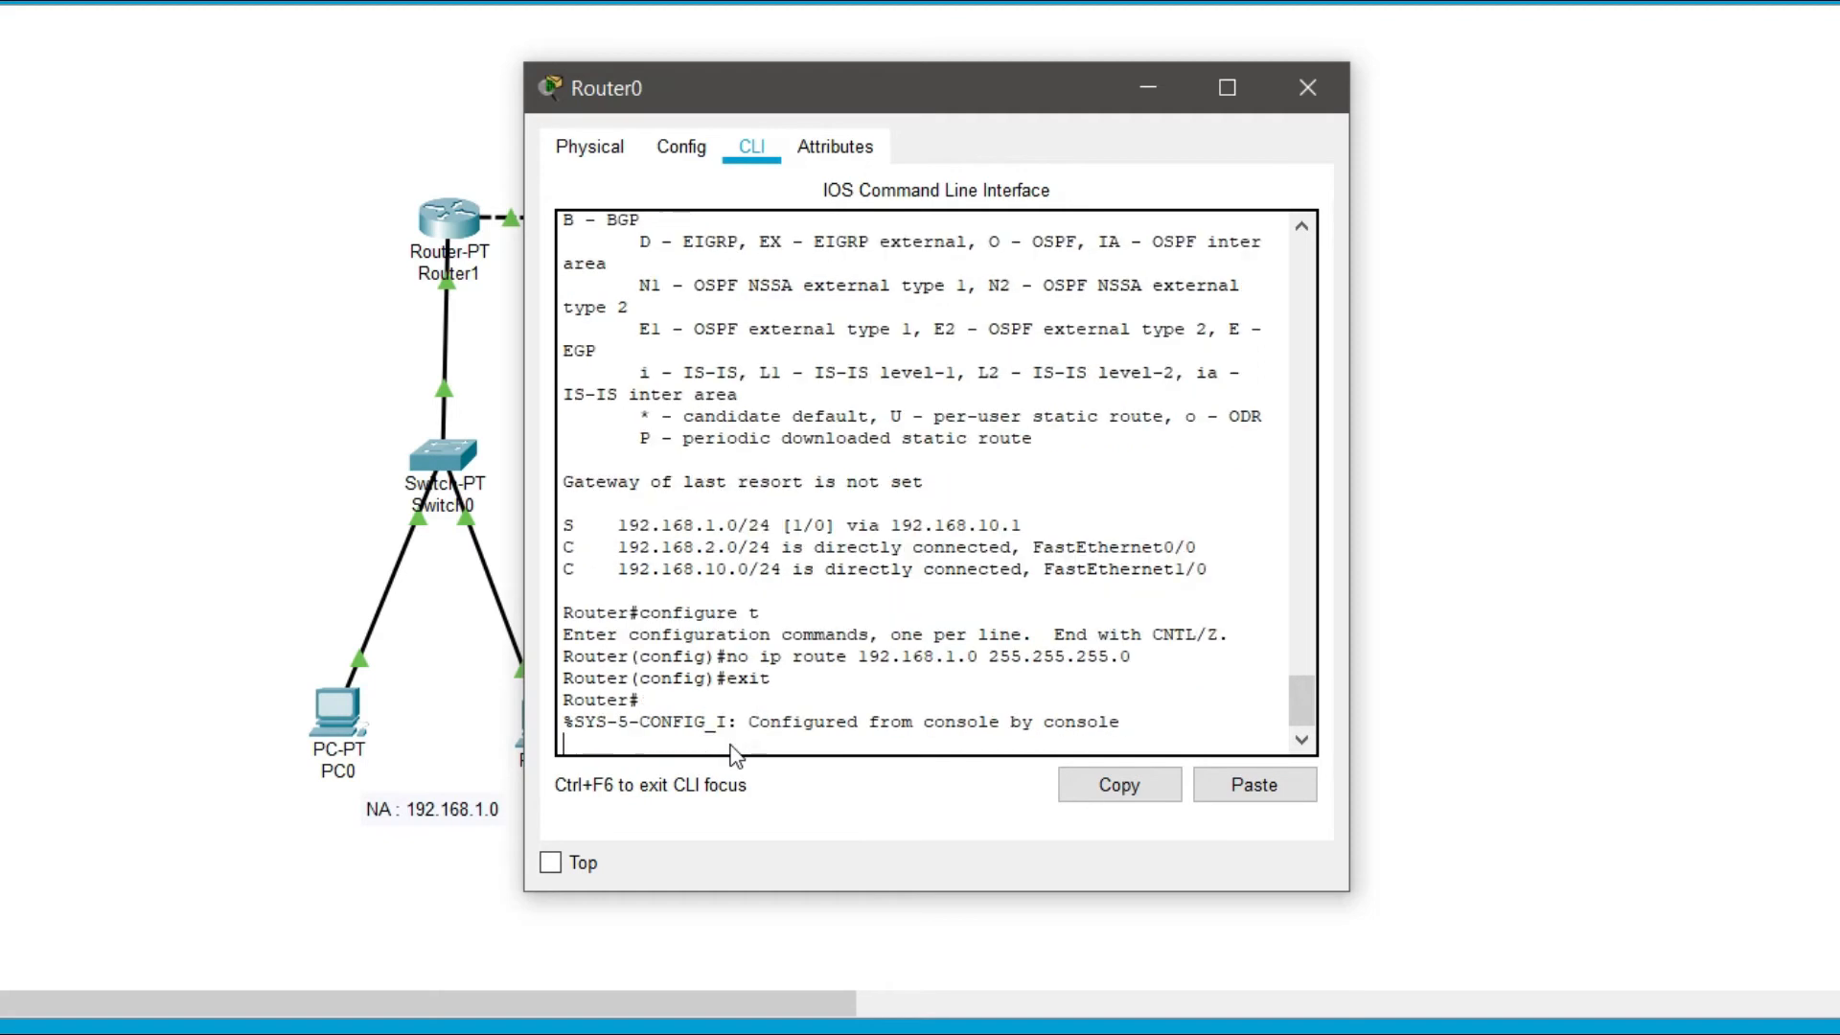
key(Return)
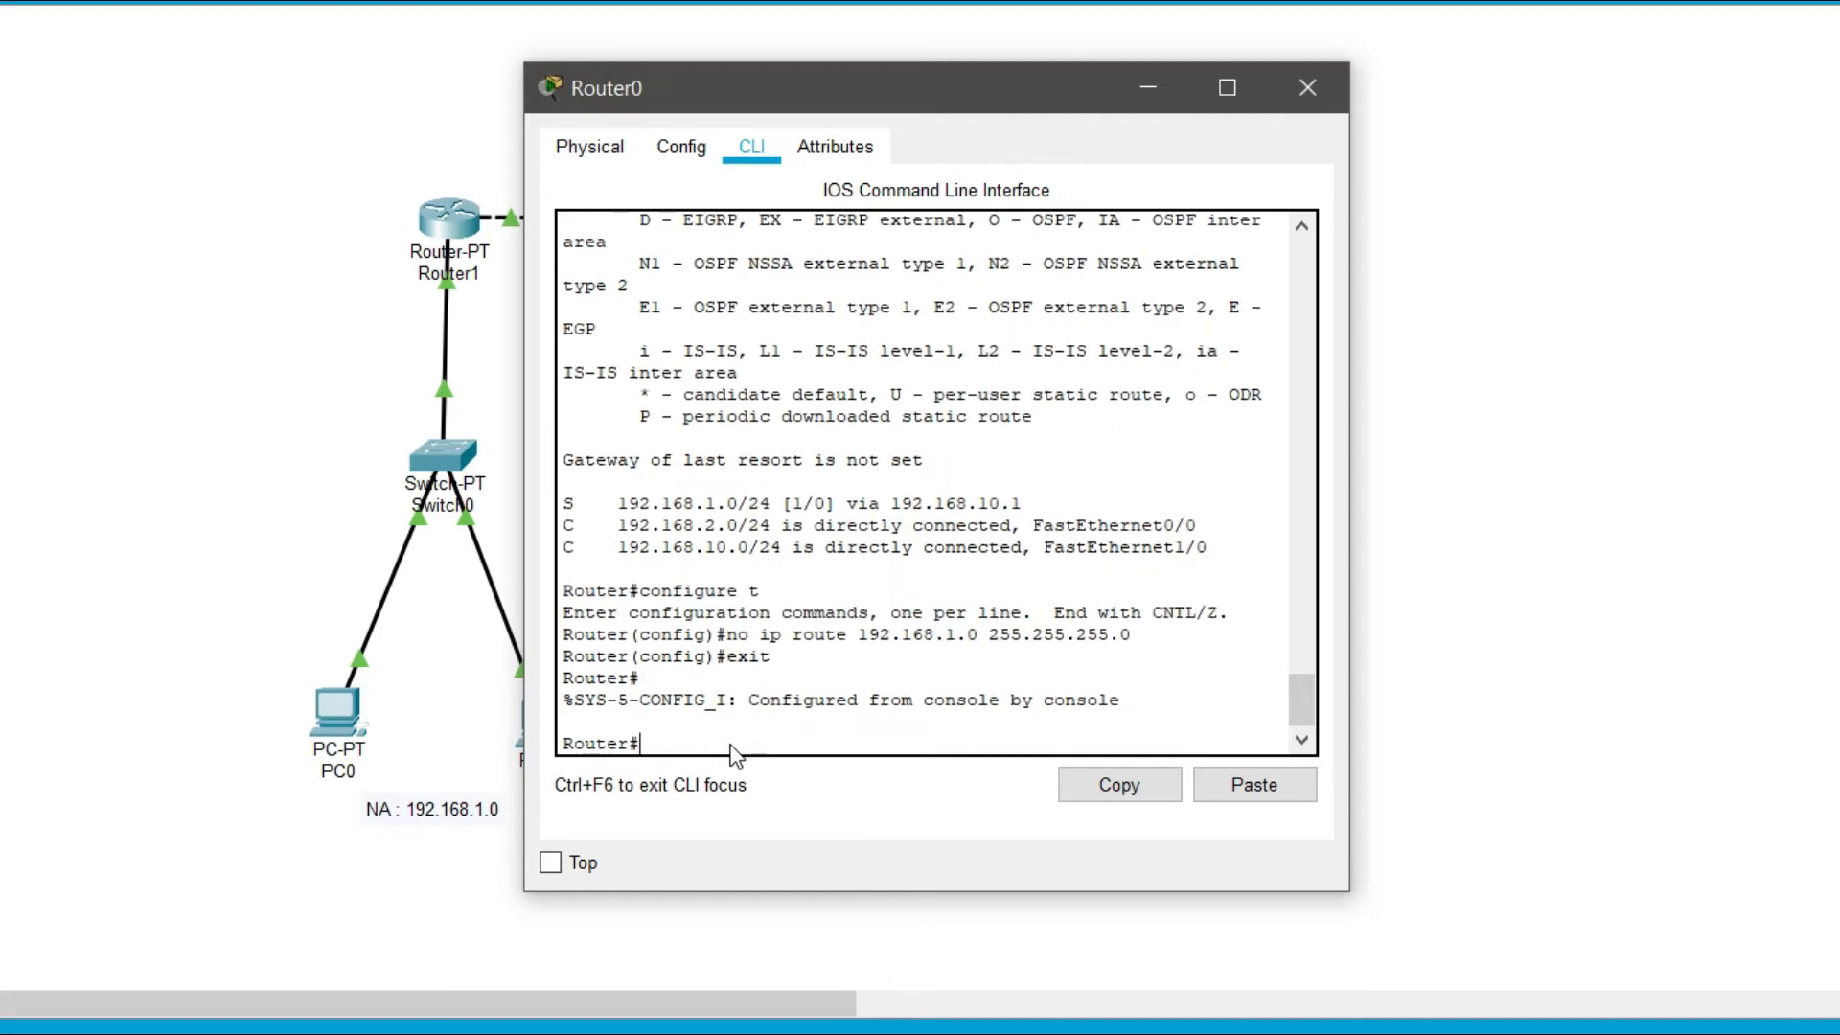
text(show ip route)
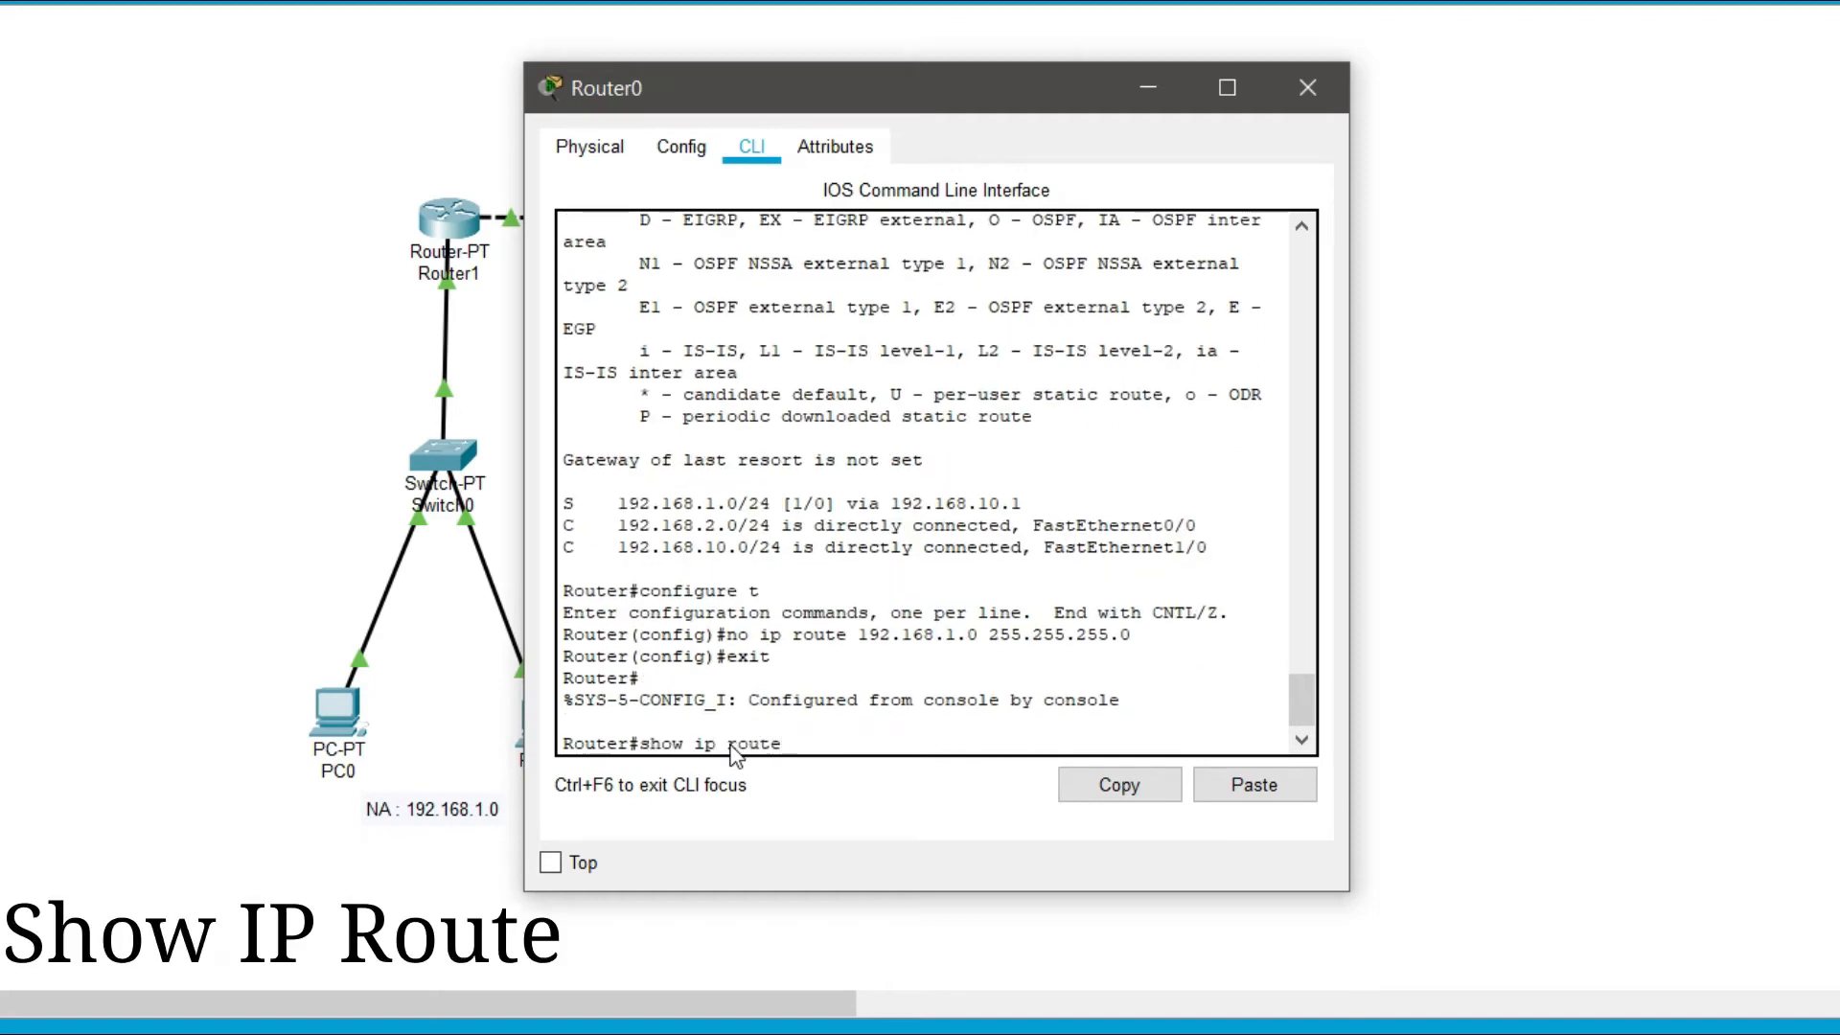
key(Return)
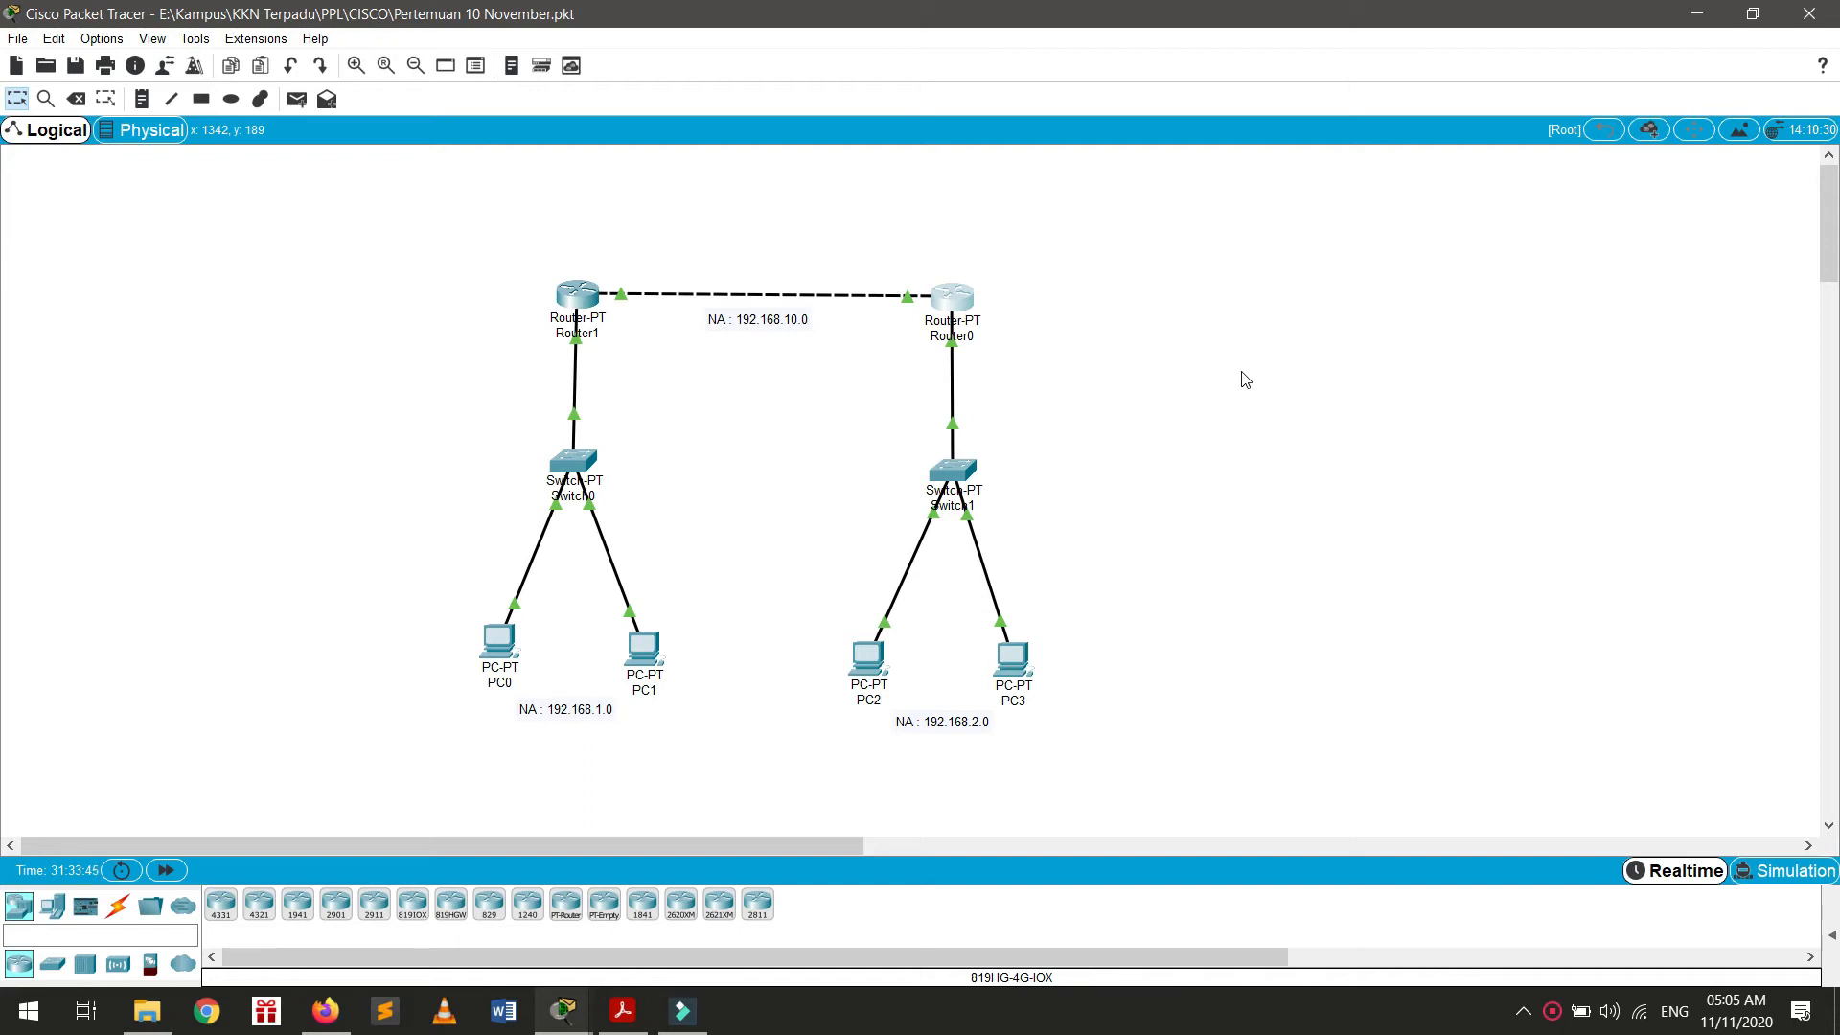
Step: Open Router1's CLI, enter configuration mode with "enable" and "configure t", and start RIP configuration with "router rip"
click(575, 297)
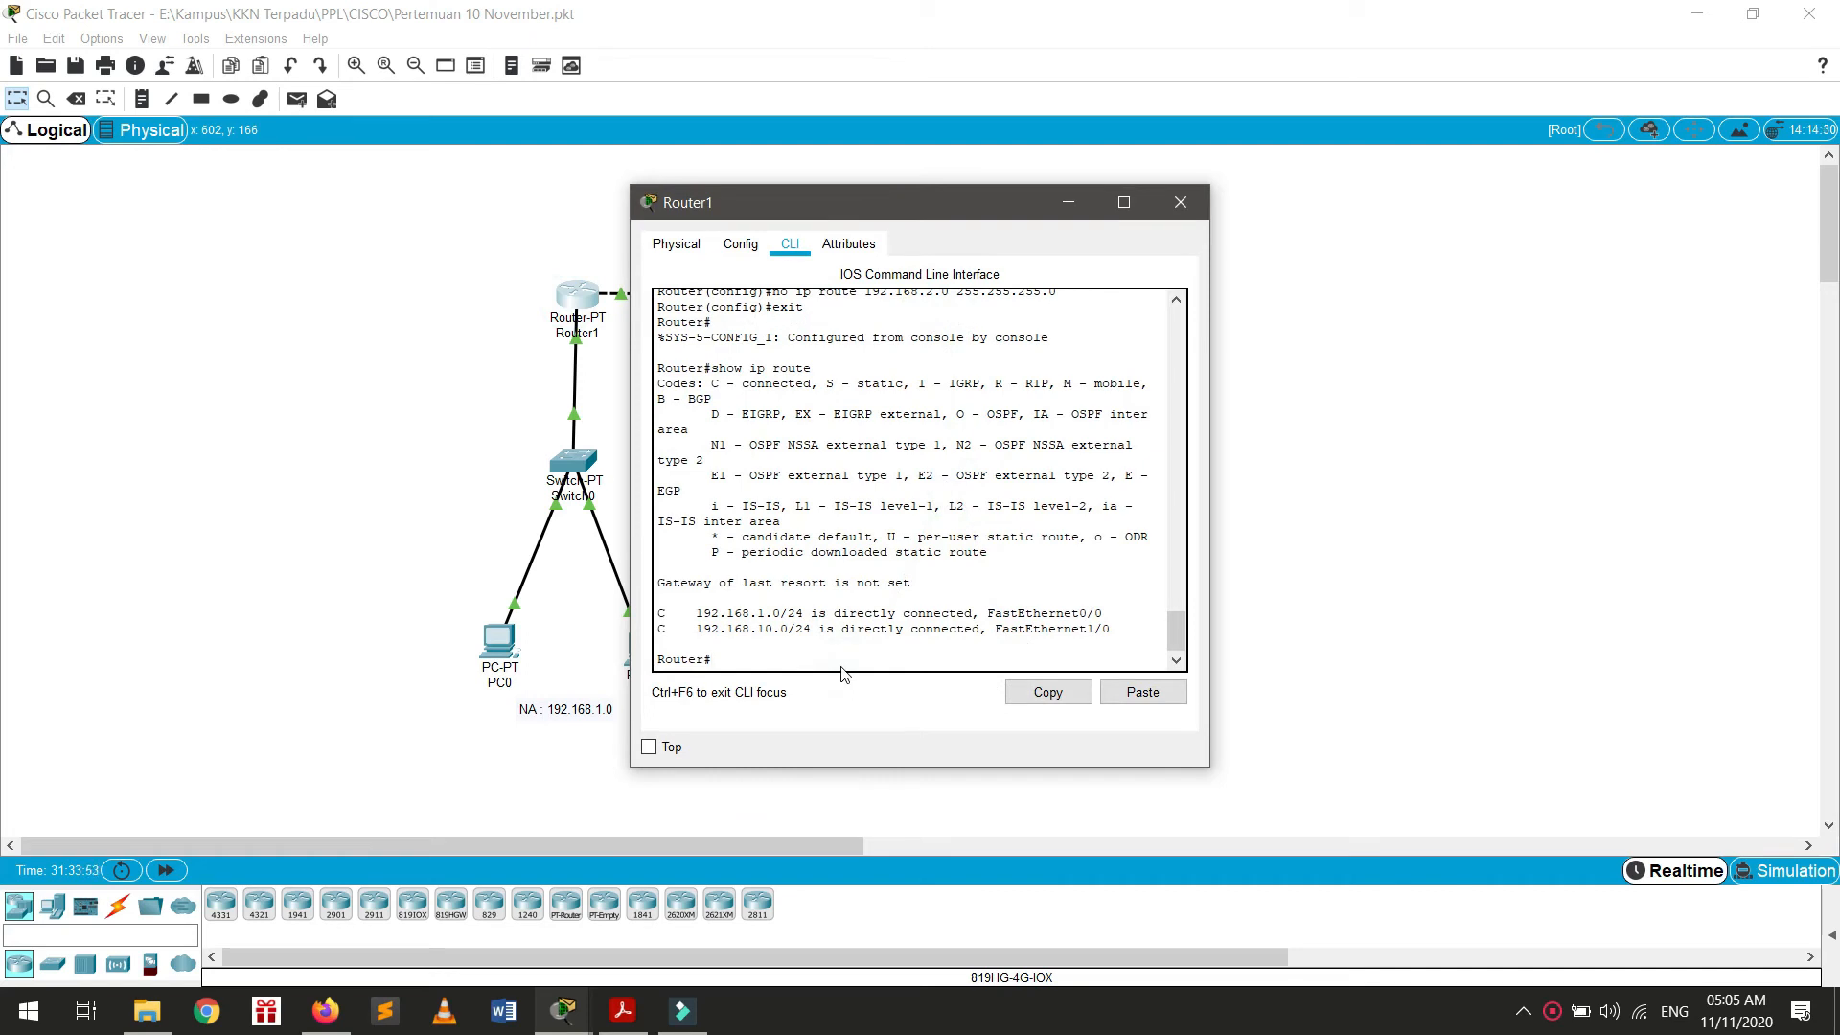
text(enable)
key(Return)
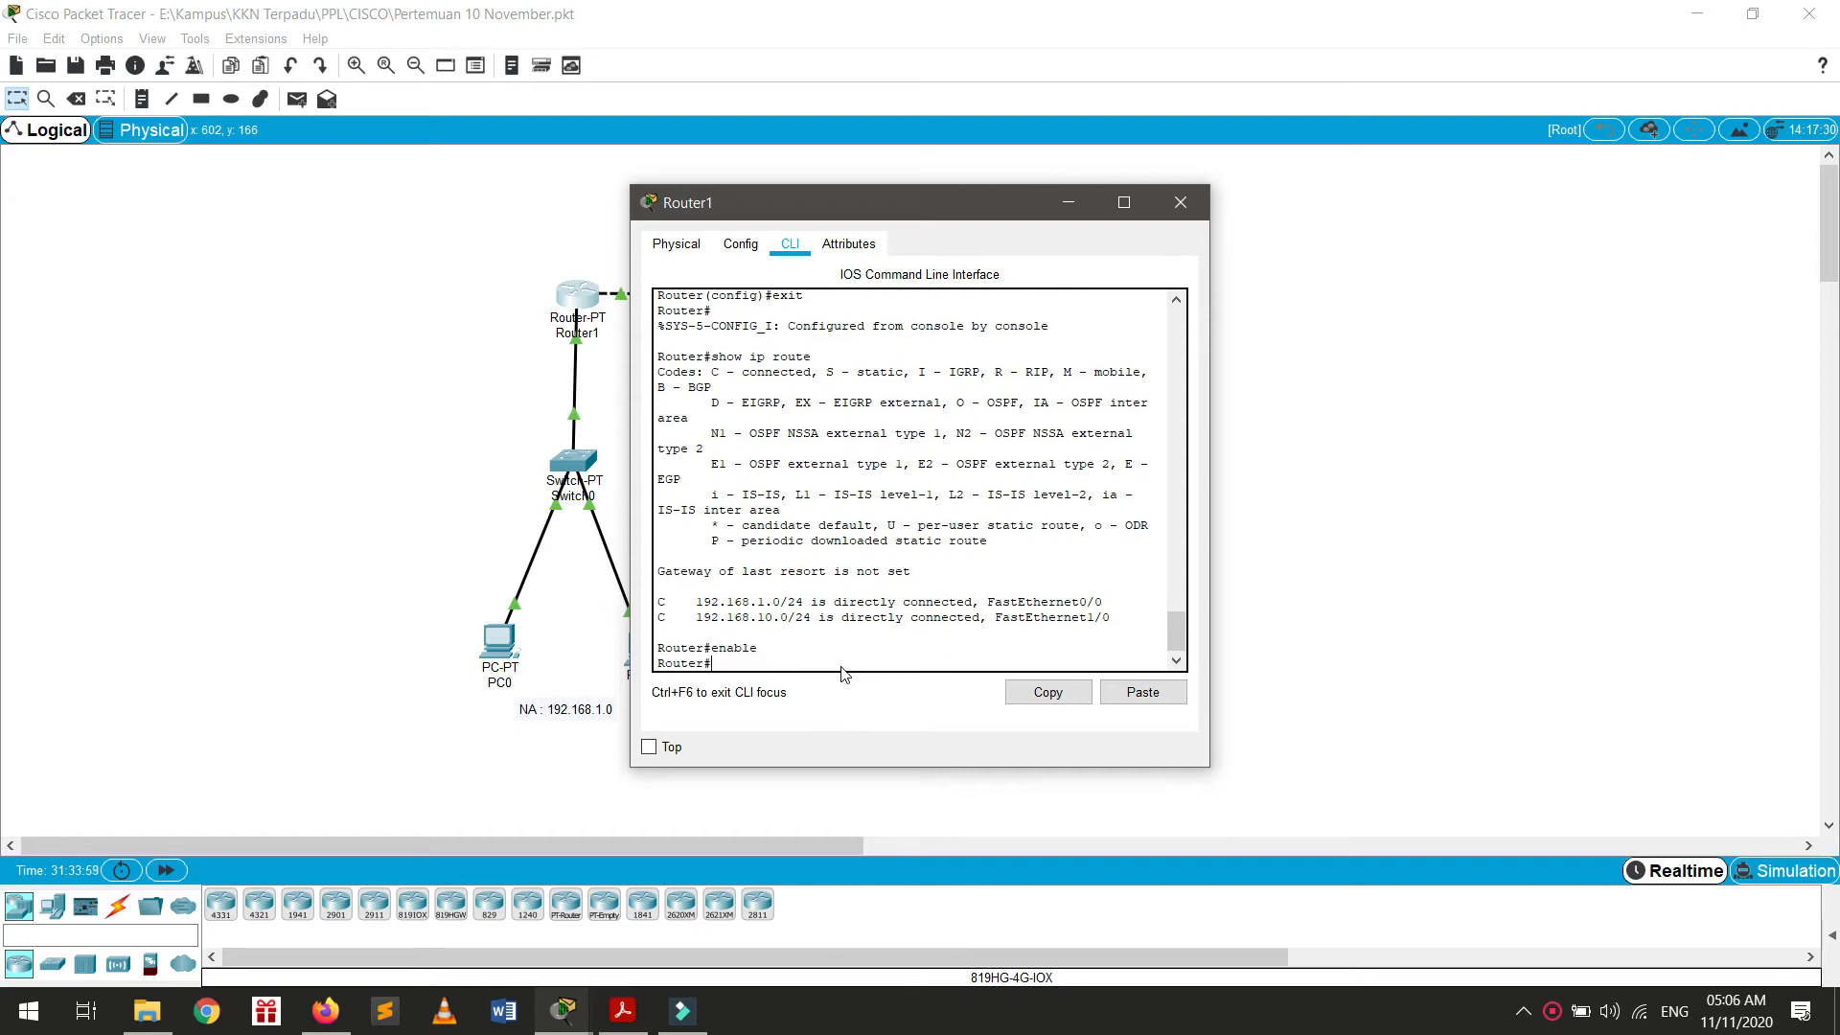
text(configure t)
key(Return)
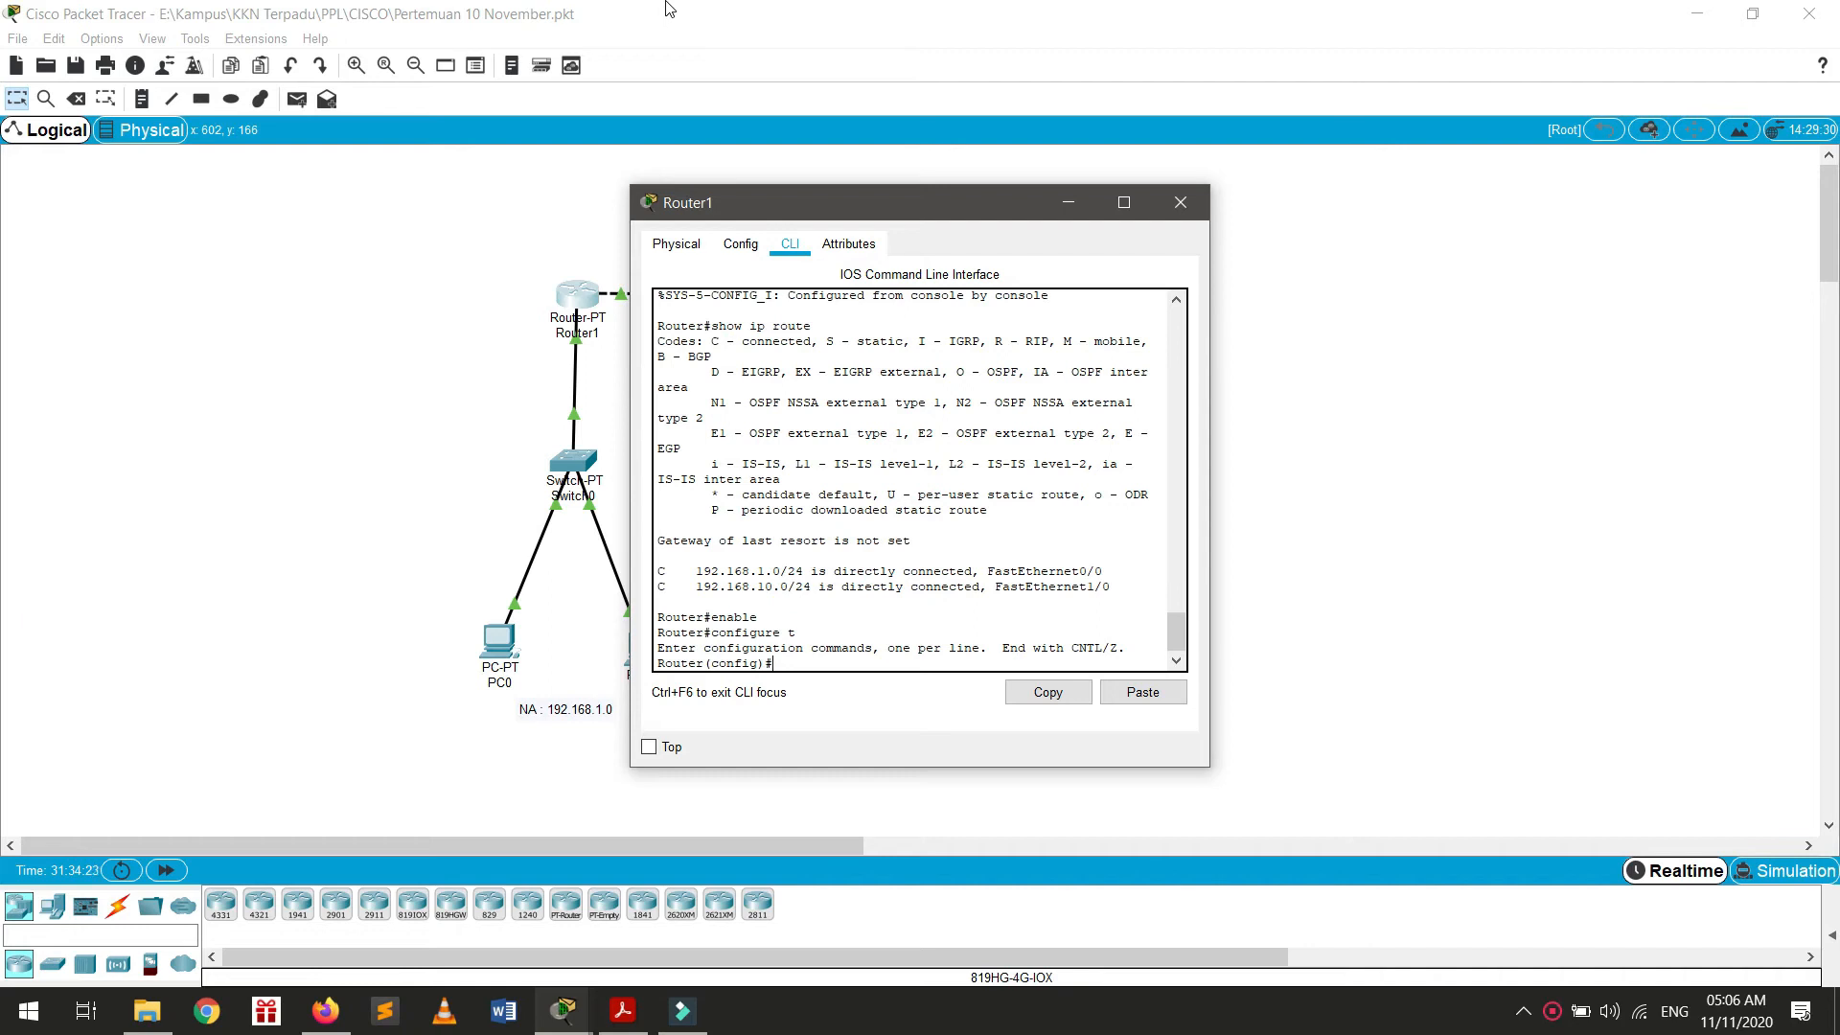
text(r)
text( rip)
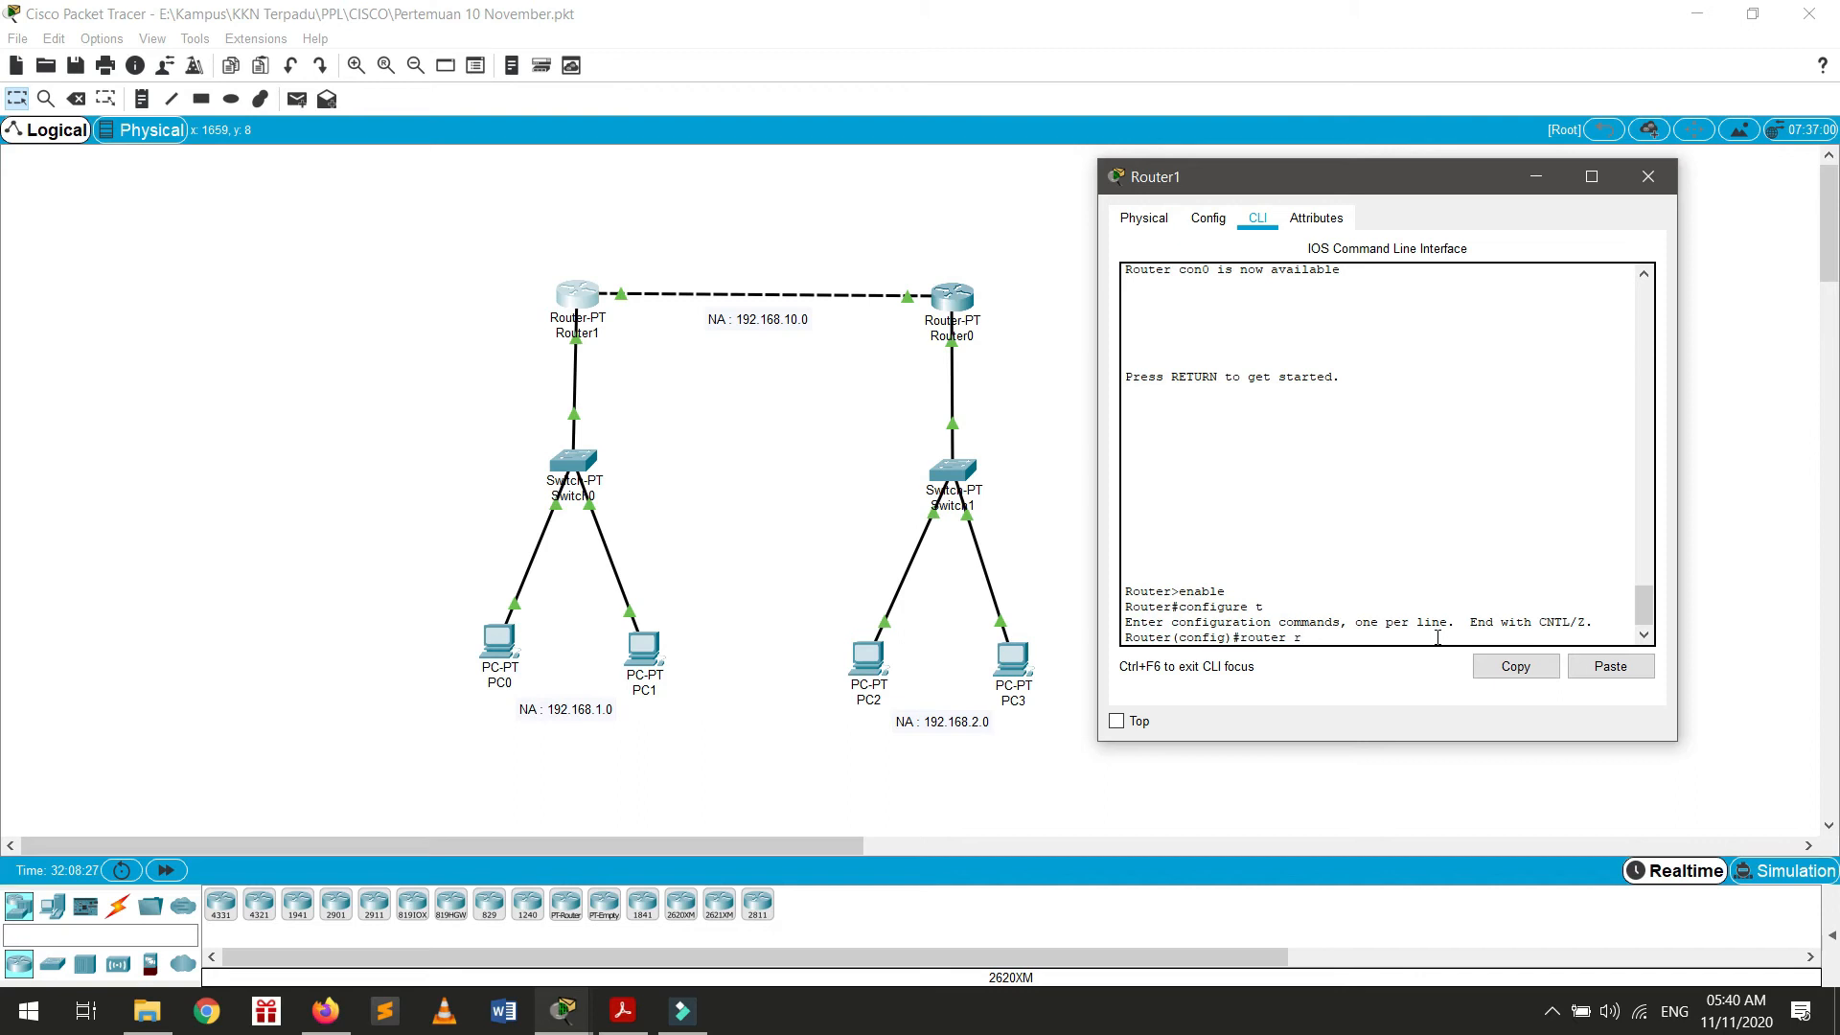
key(Return)
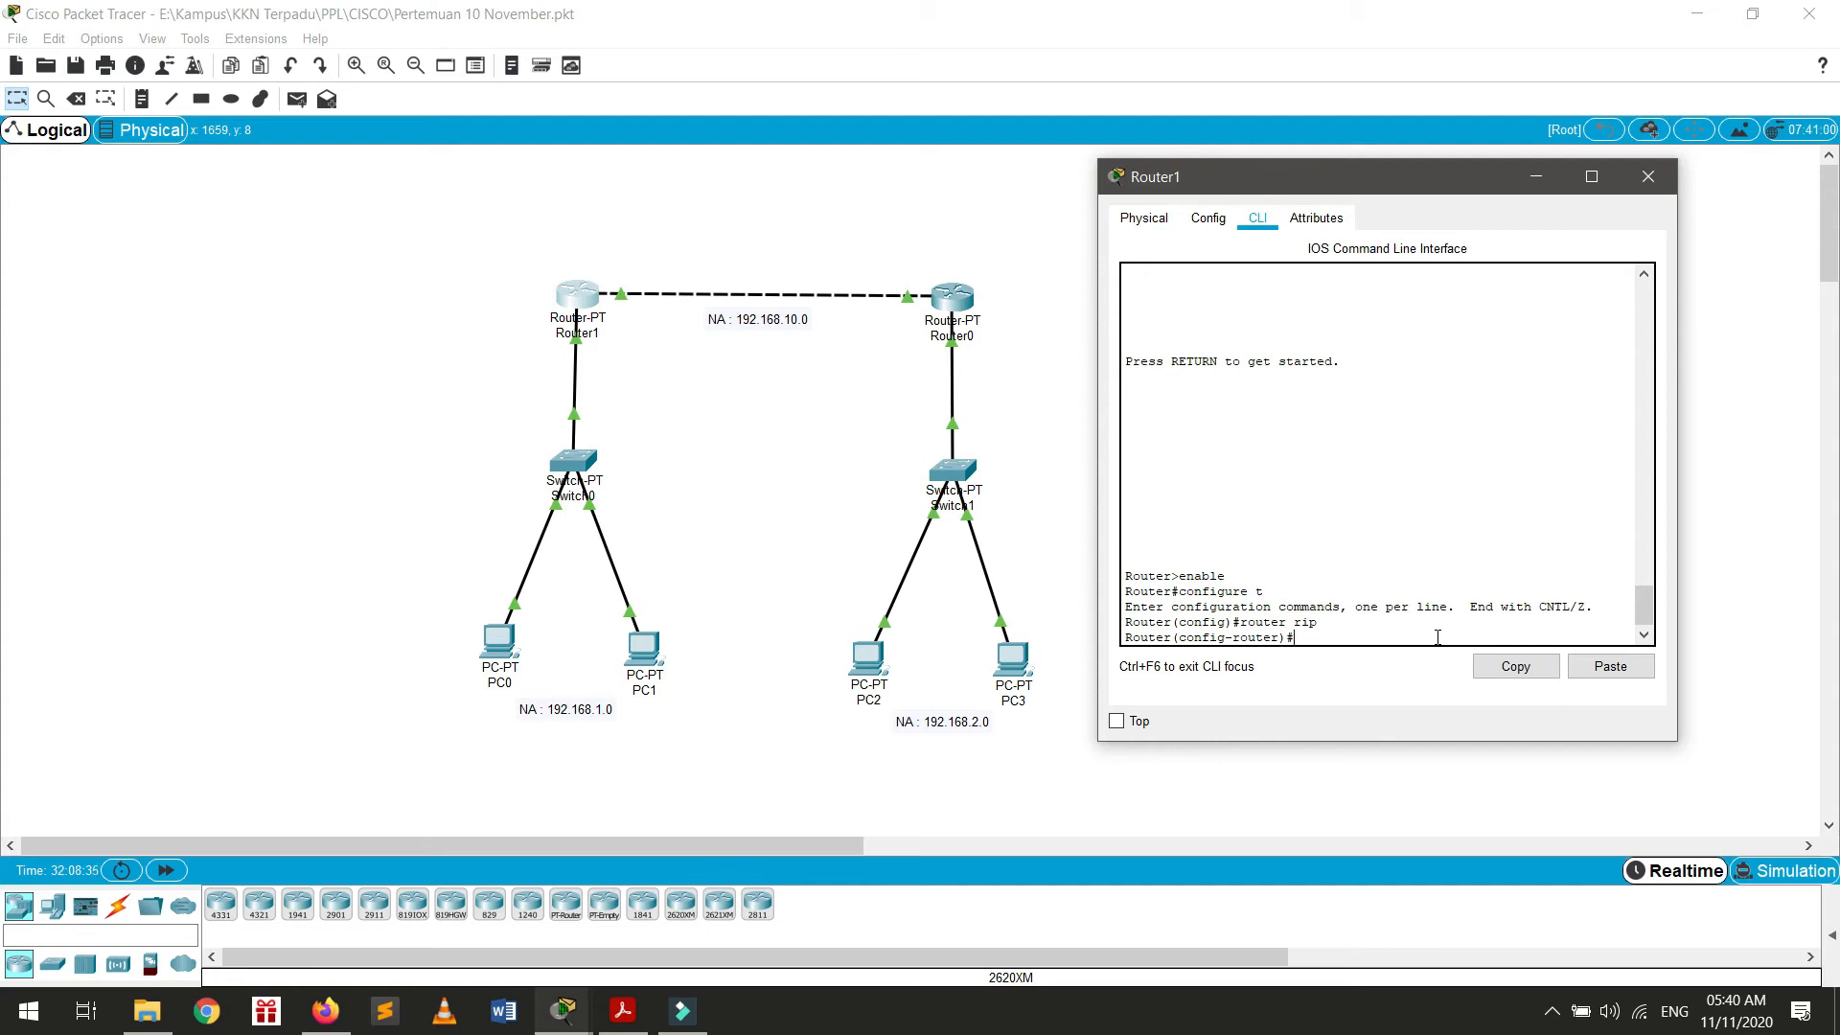
Step: Add networks 192.168.10.0 and 192.168.1.0 to Router1's RIP configuration and close the router's window
text(network )
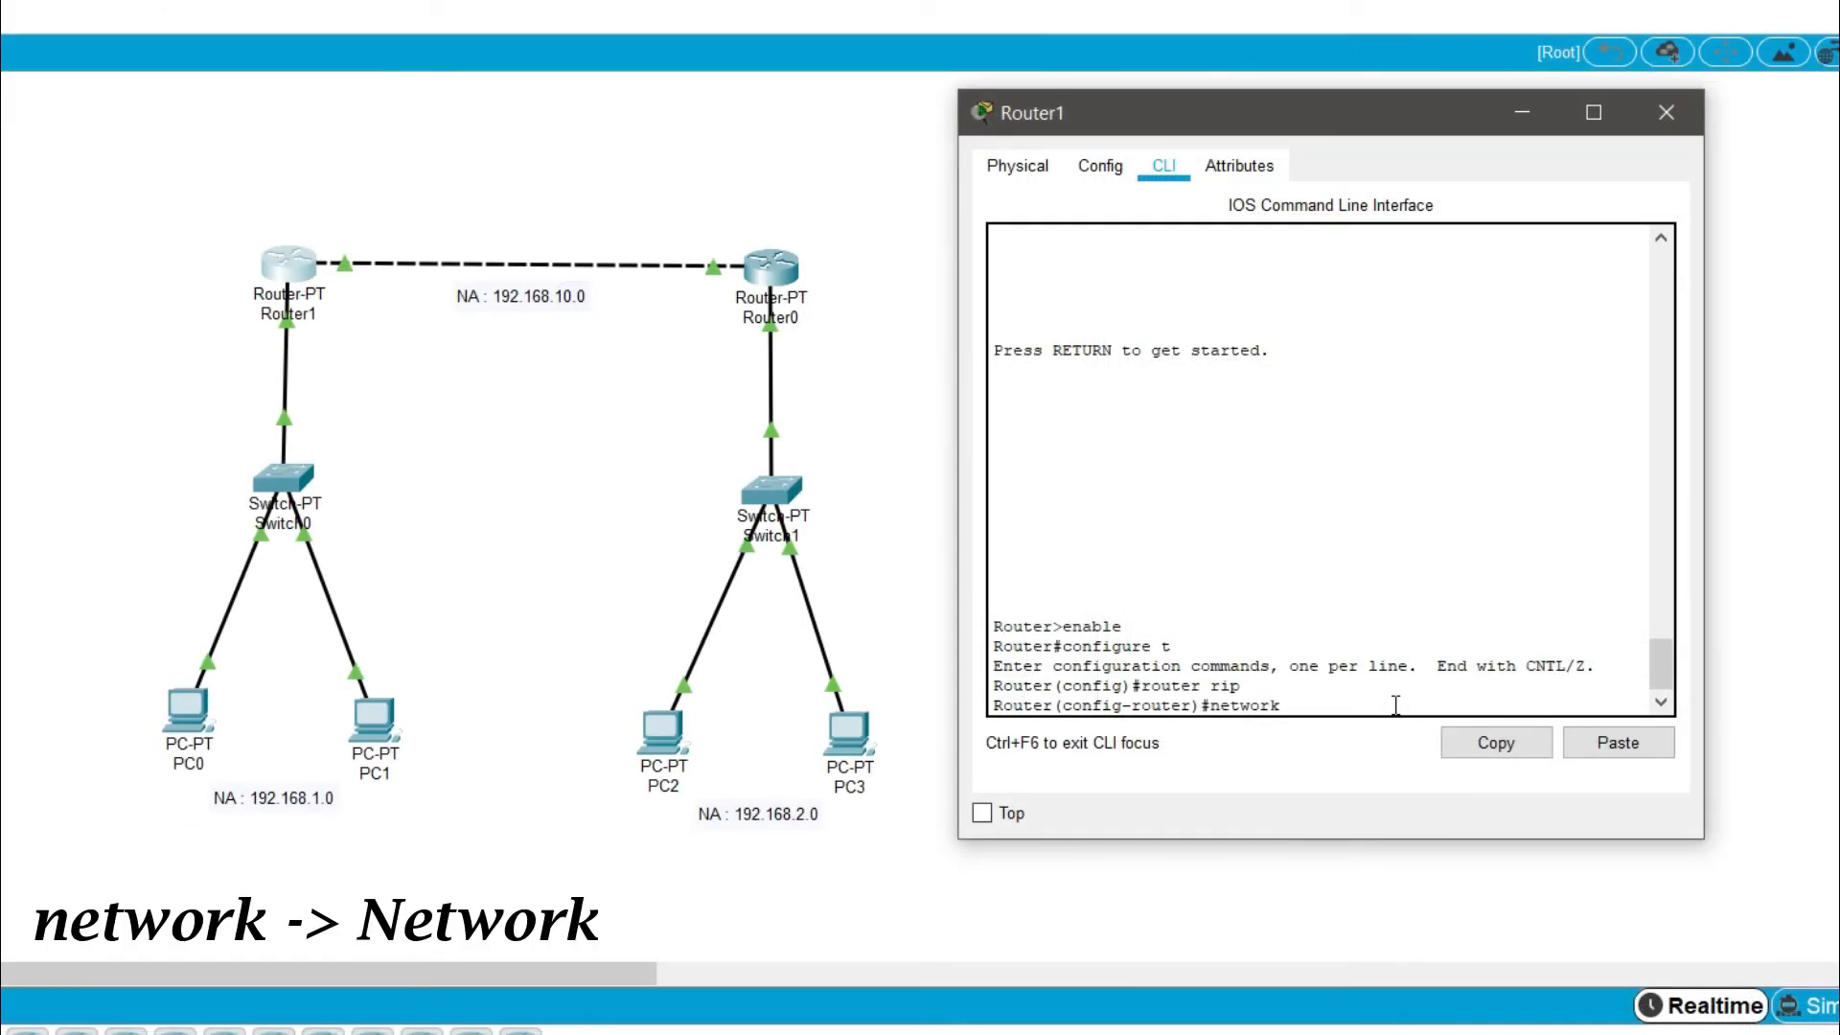
text(1)
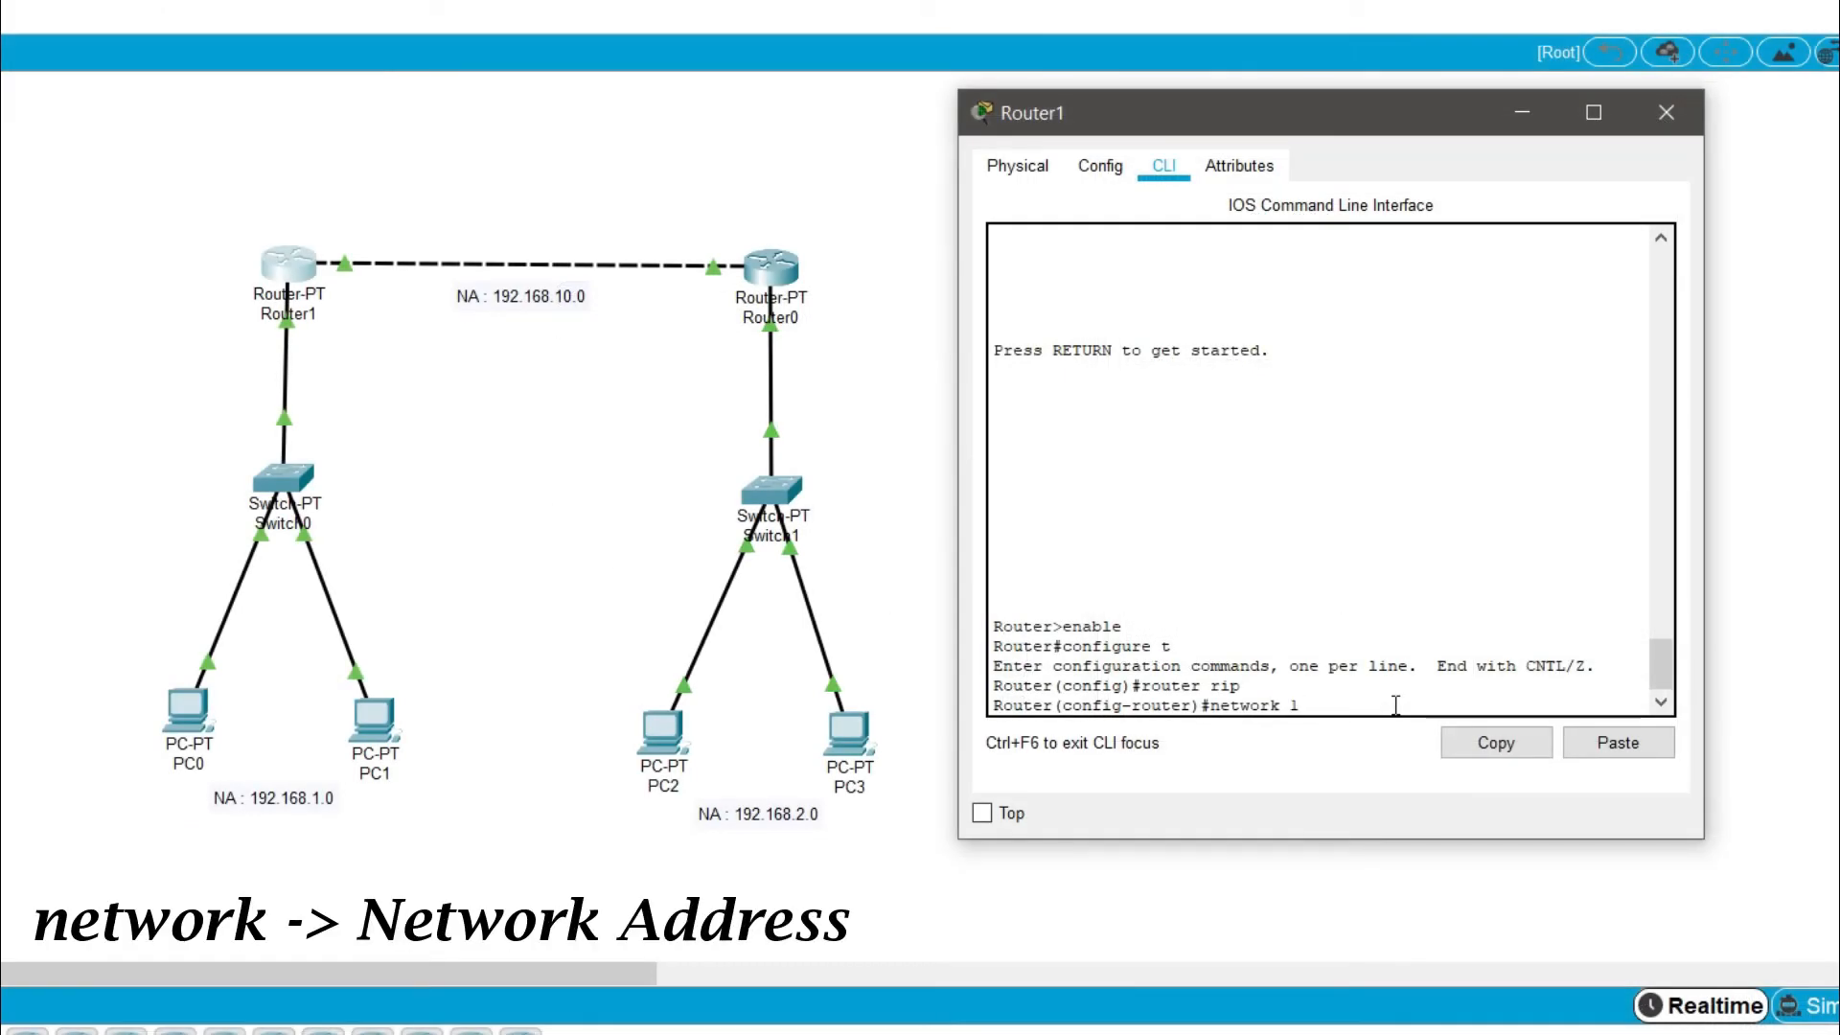
text(92.168.10.0)
key(Return)
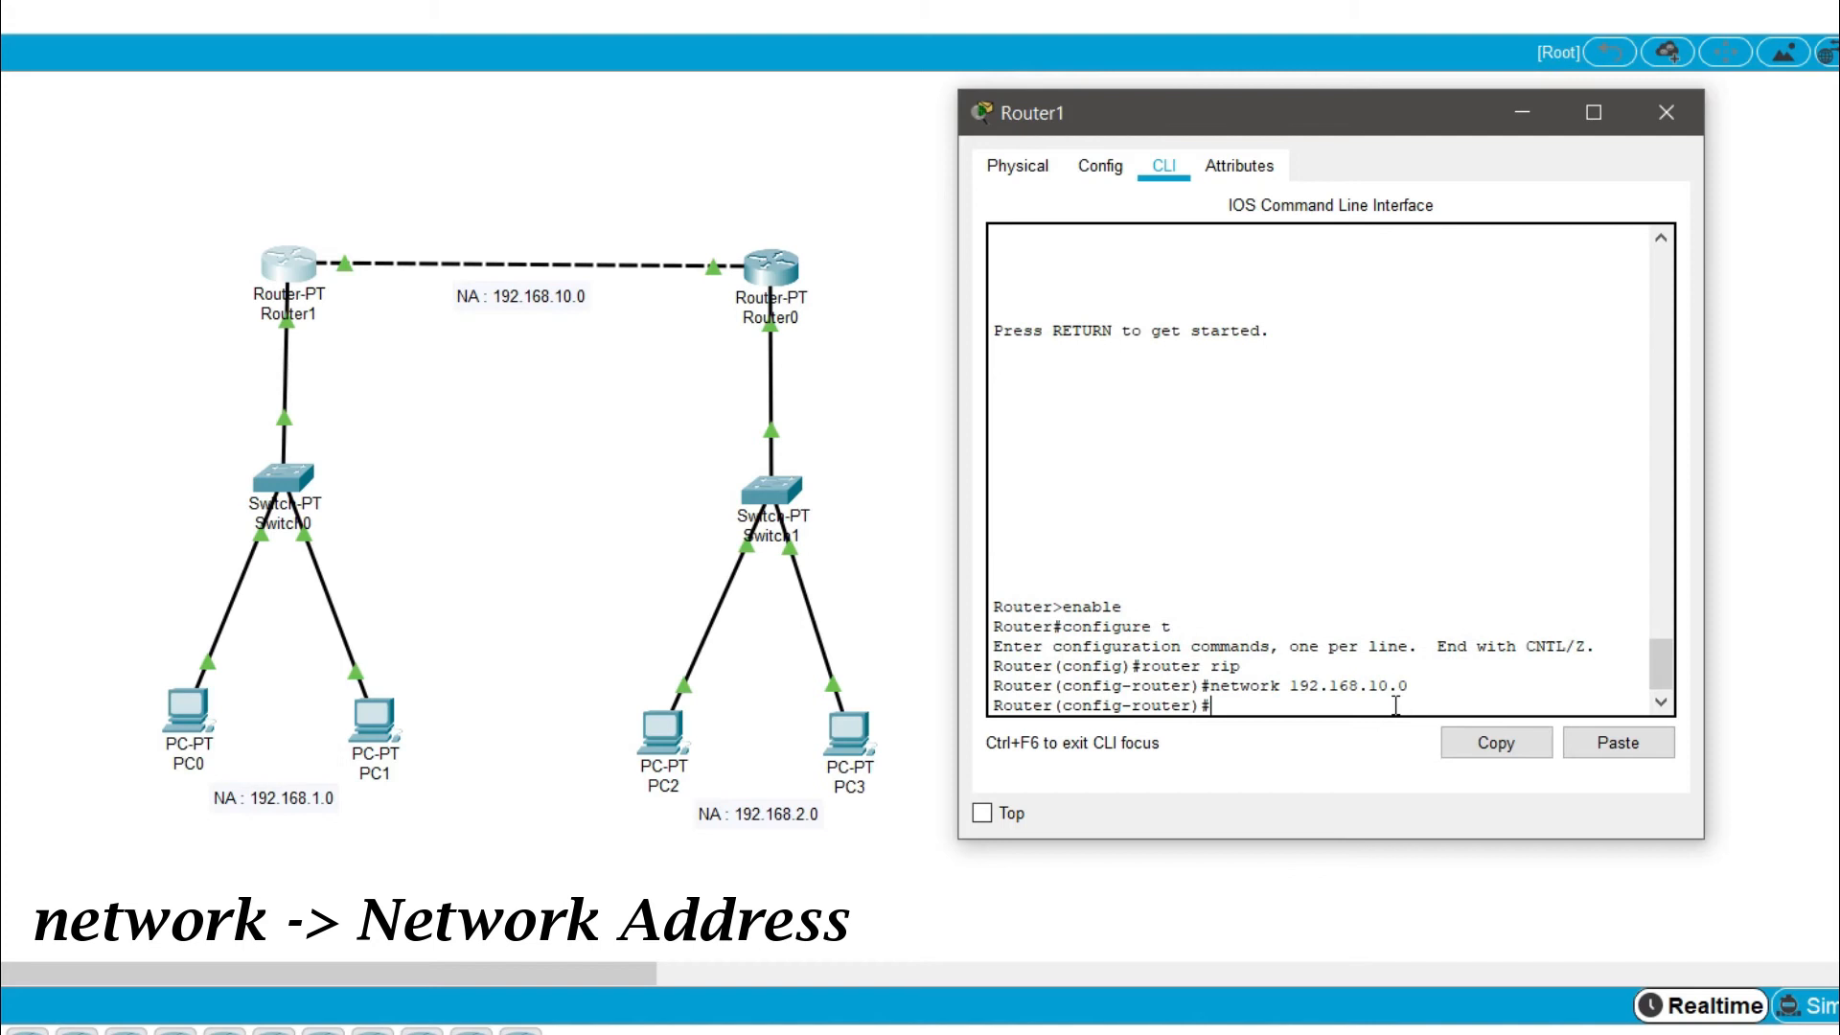
text(network 192.168.1.0)
key(Return)
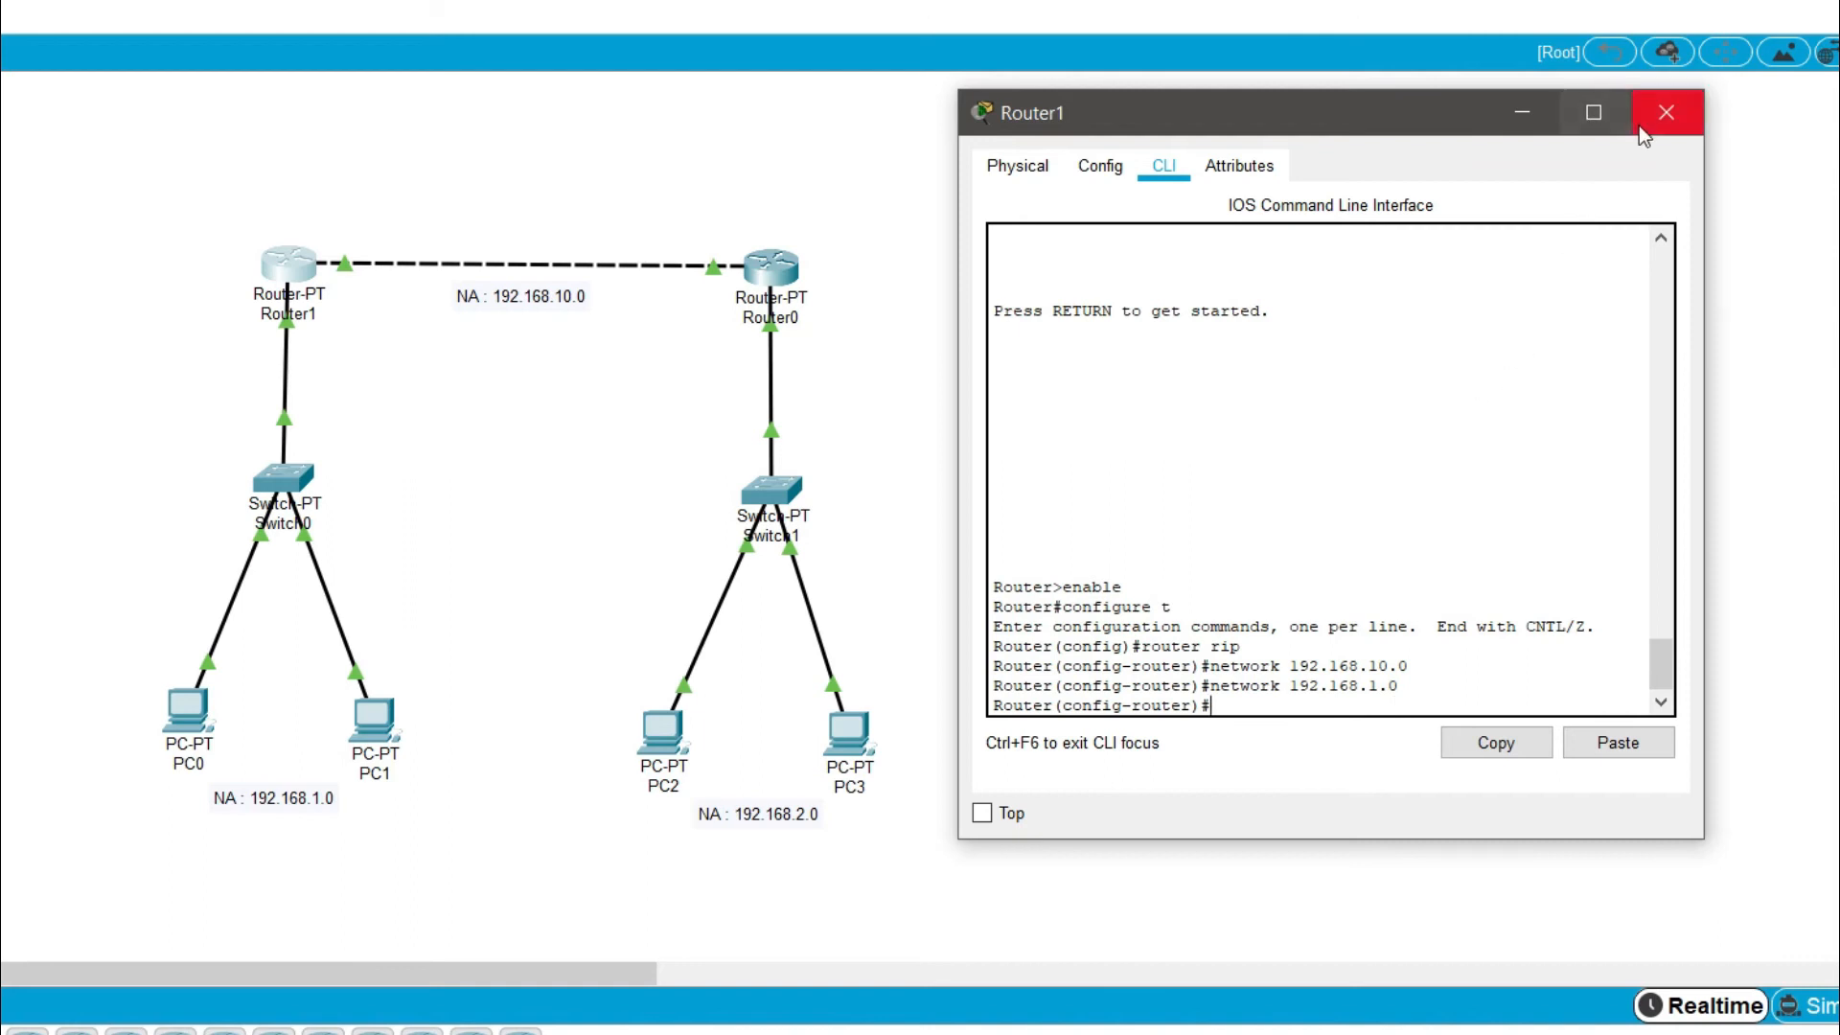
click(1666, 112)
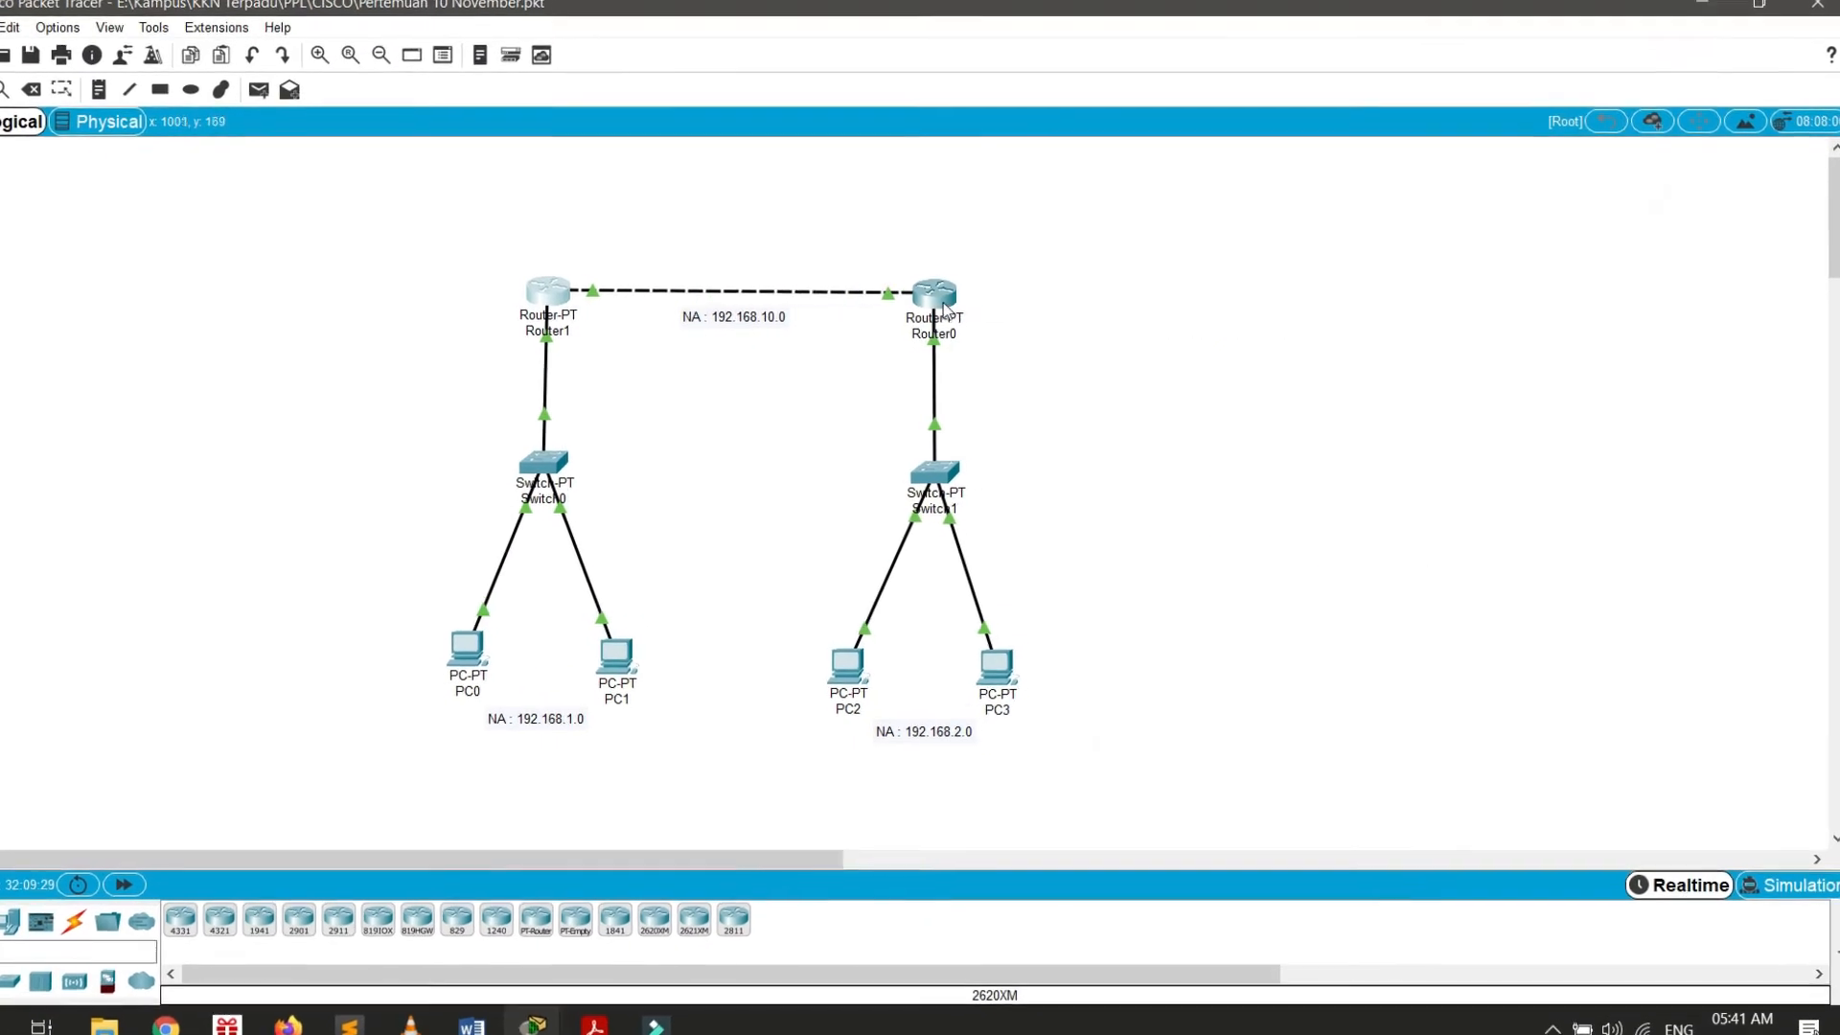
Step: Open Router0's CLI, enter configuration mode with "enable" and "configure t", and start RIP configuration with "router rip"
click(935, 293)
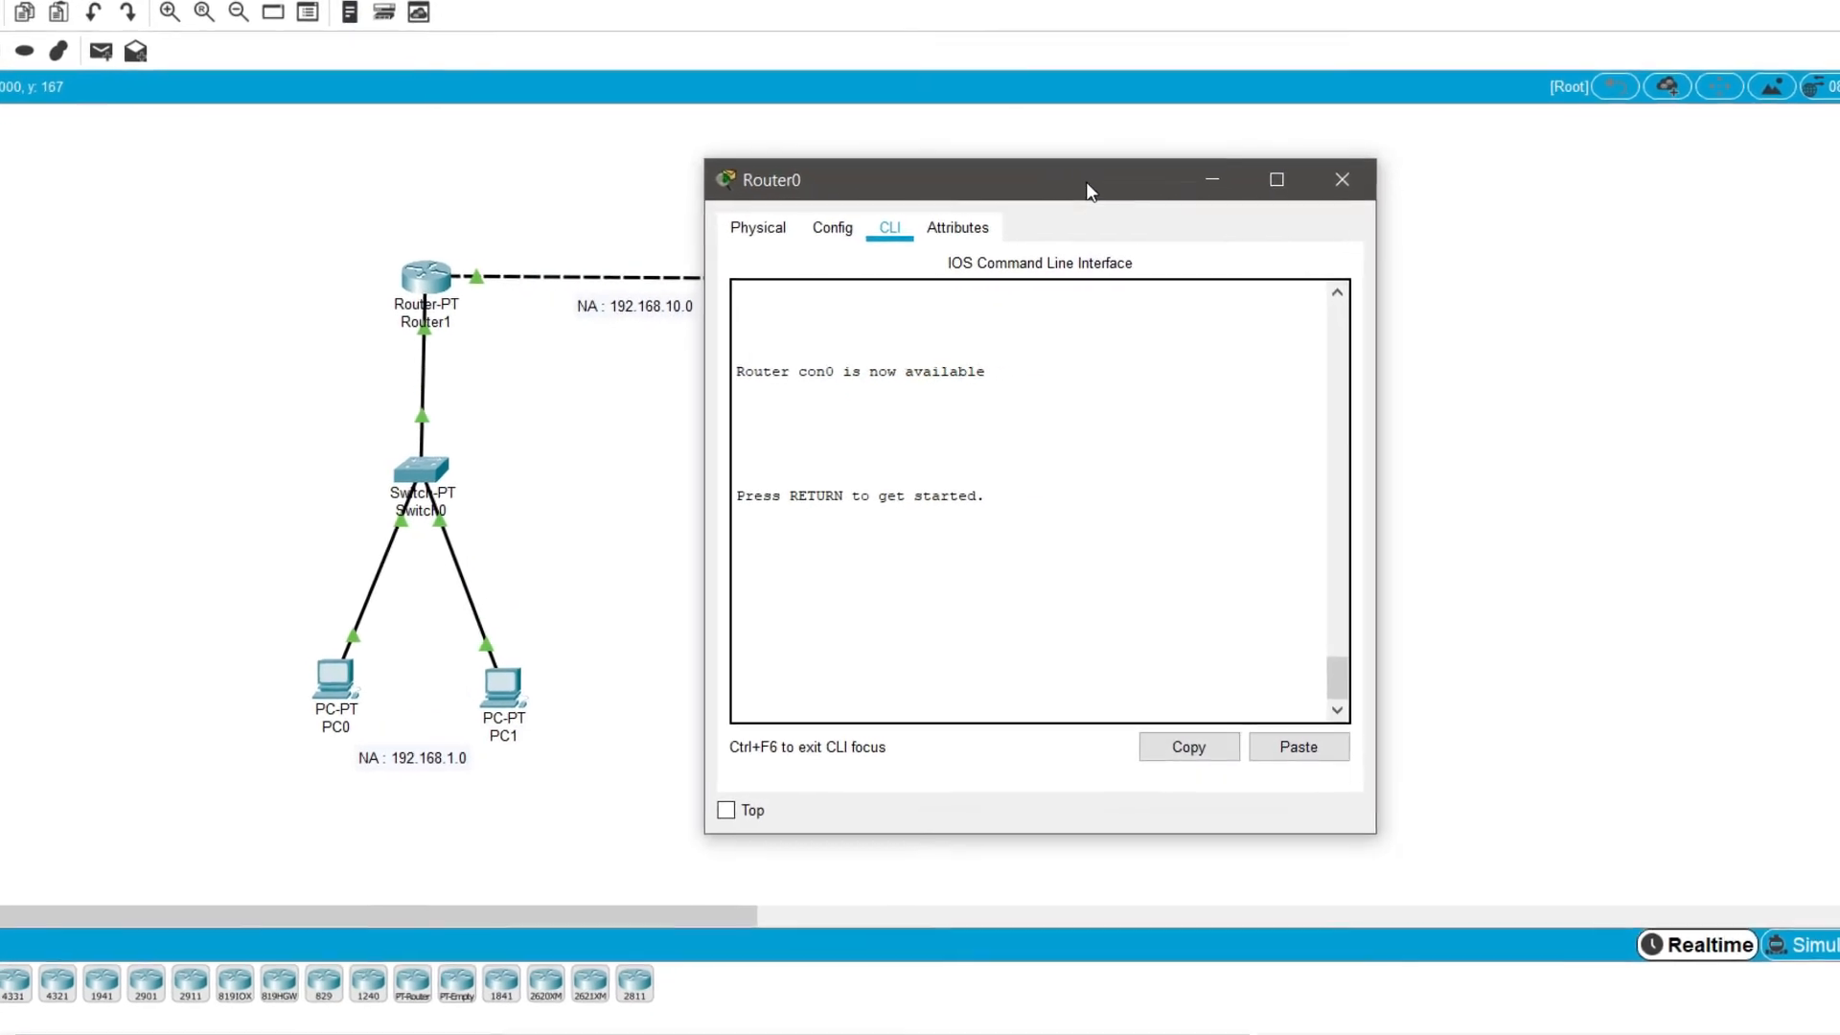
click(1143, 632)
key(Return)
text(enable)
key(Return)
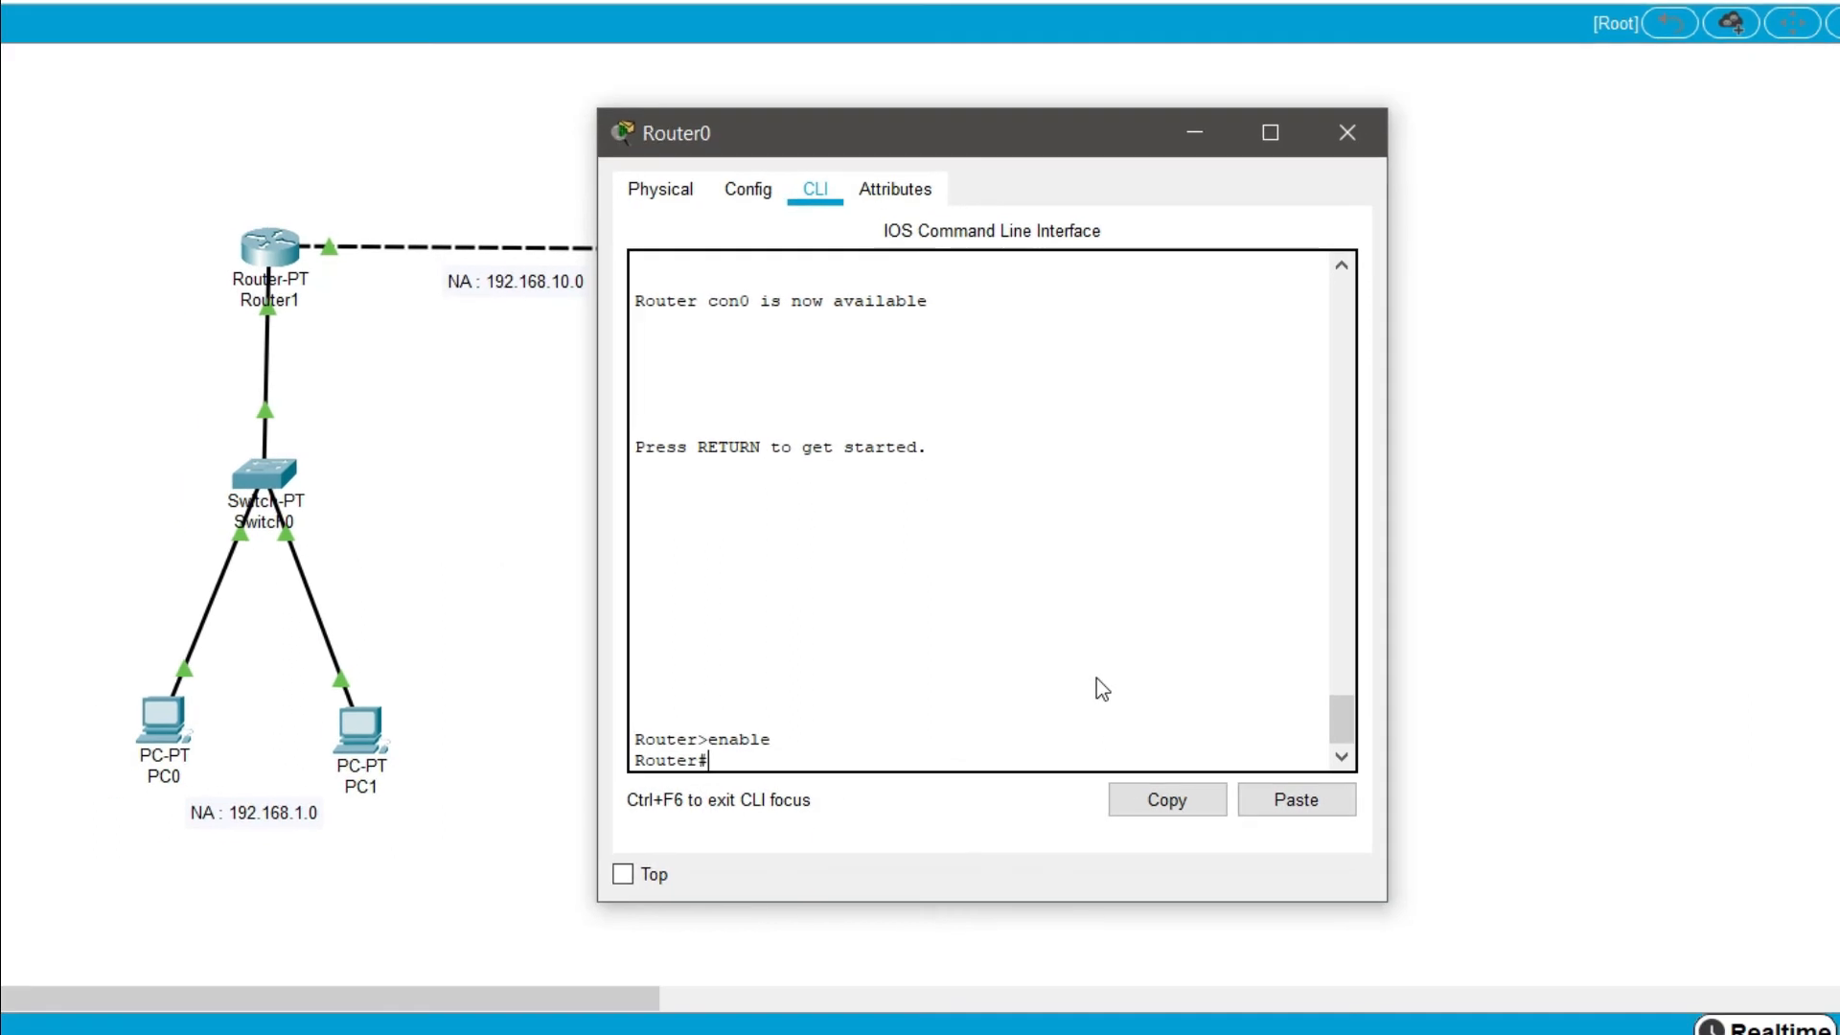
text(configure t)
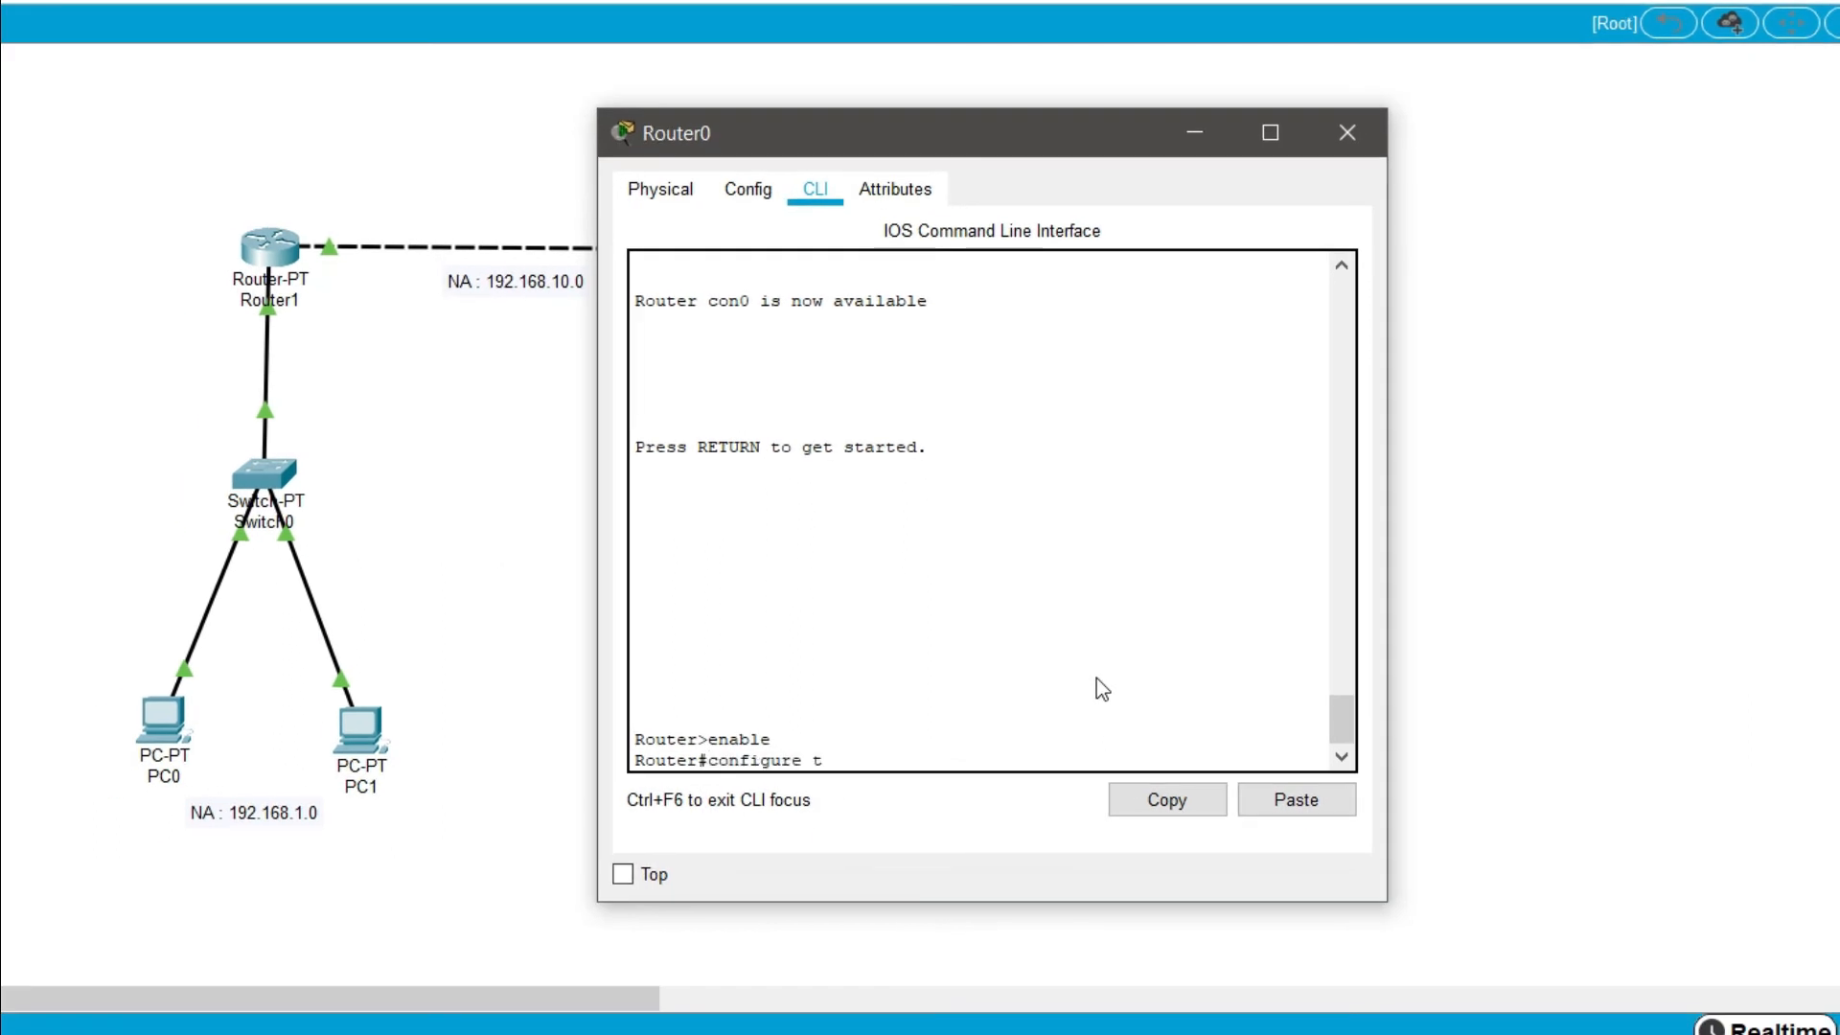
key(Return)
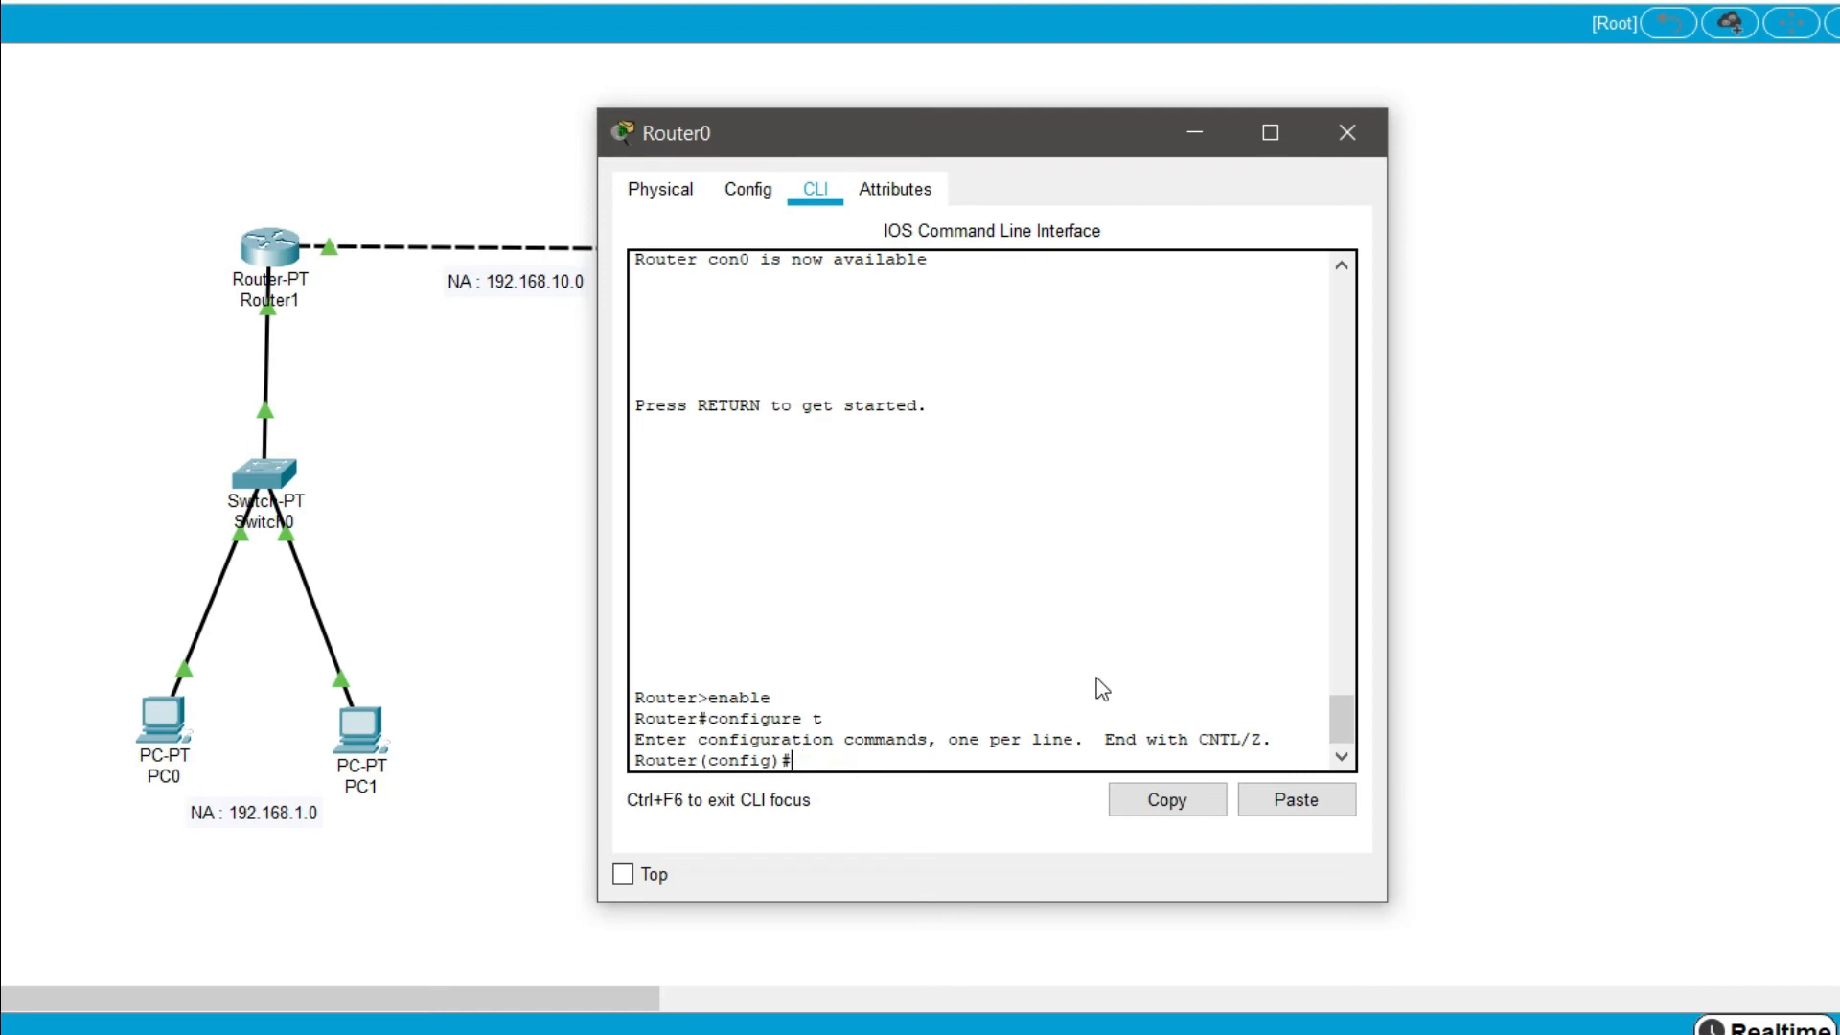
text(router rip)
key(Return)
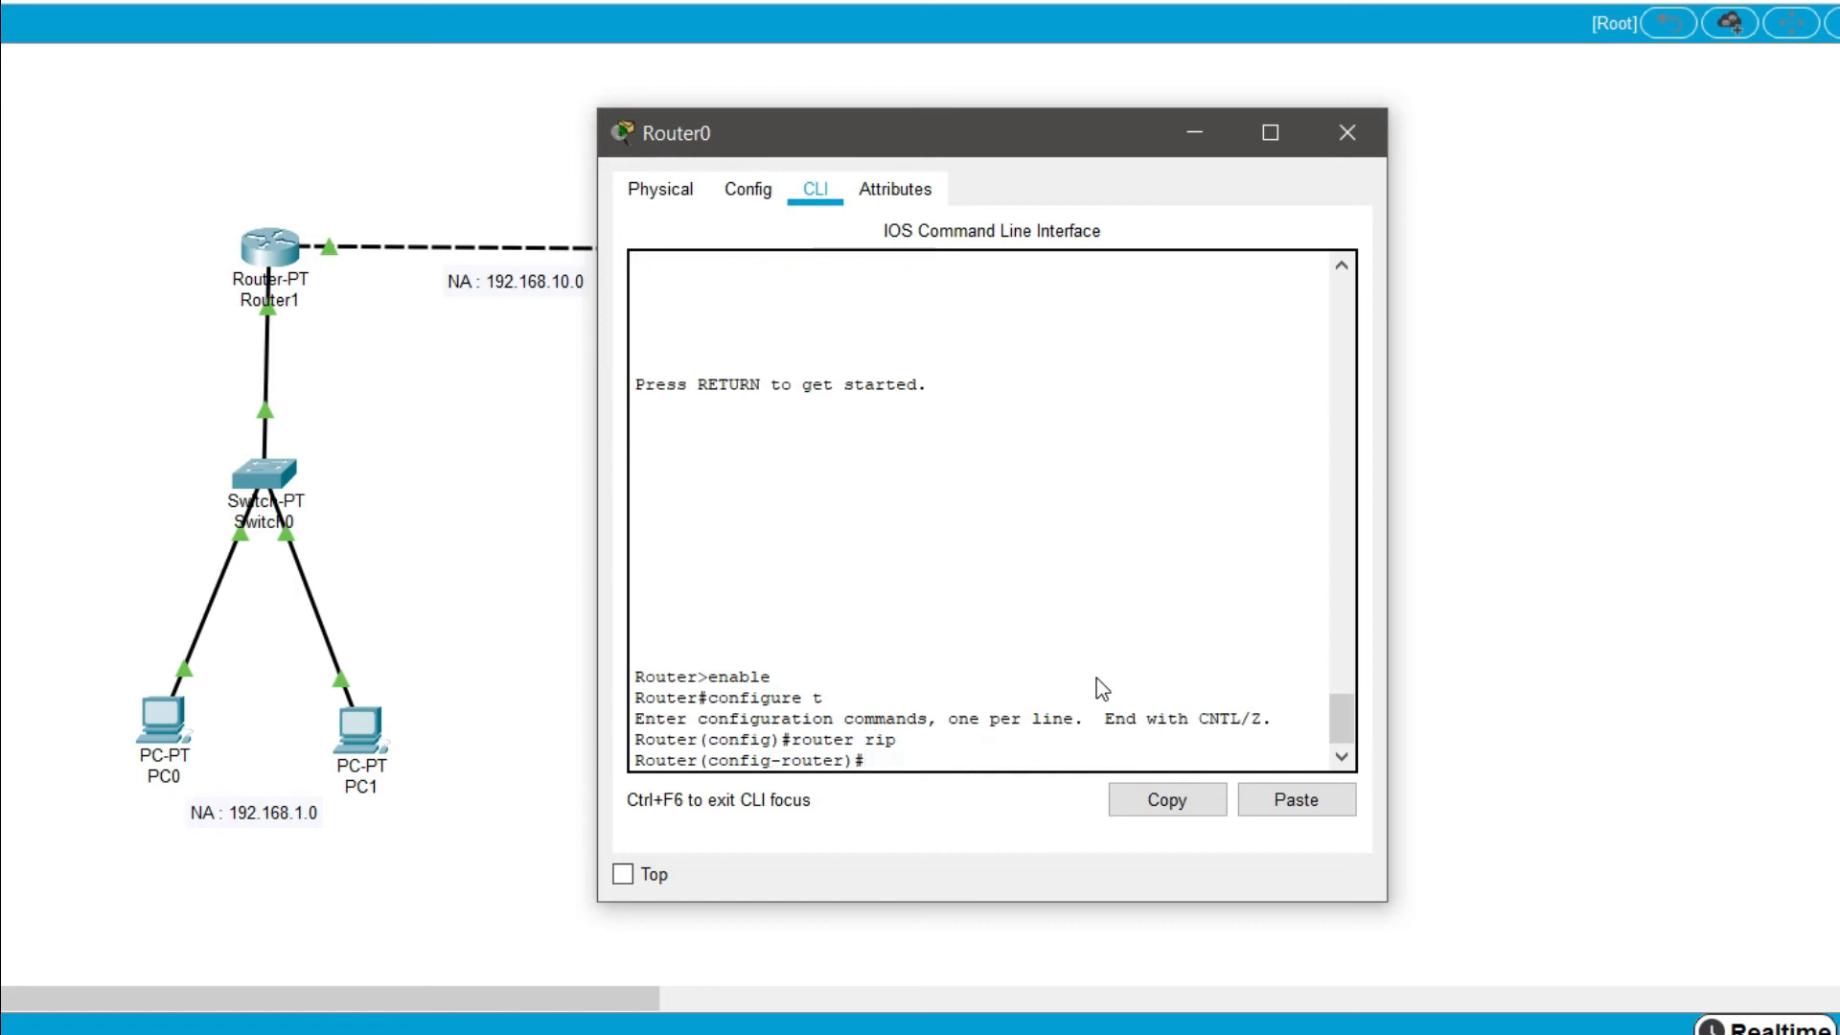
Step: Add networks 192.168.10.0 and 192.168.2.0 to Router0's RIP configuration
text(network)
drag(807, 143, 1142, 166)
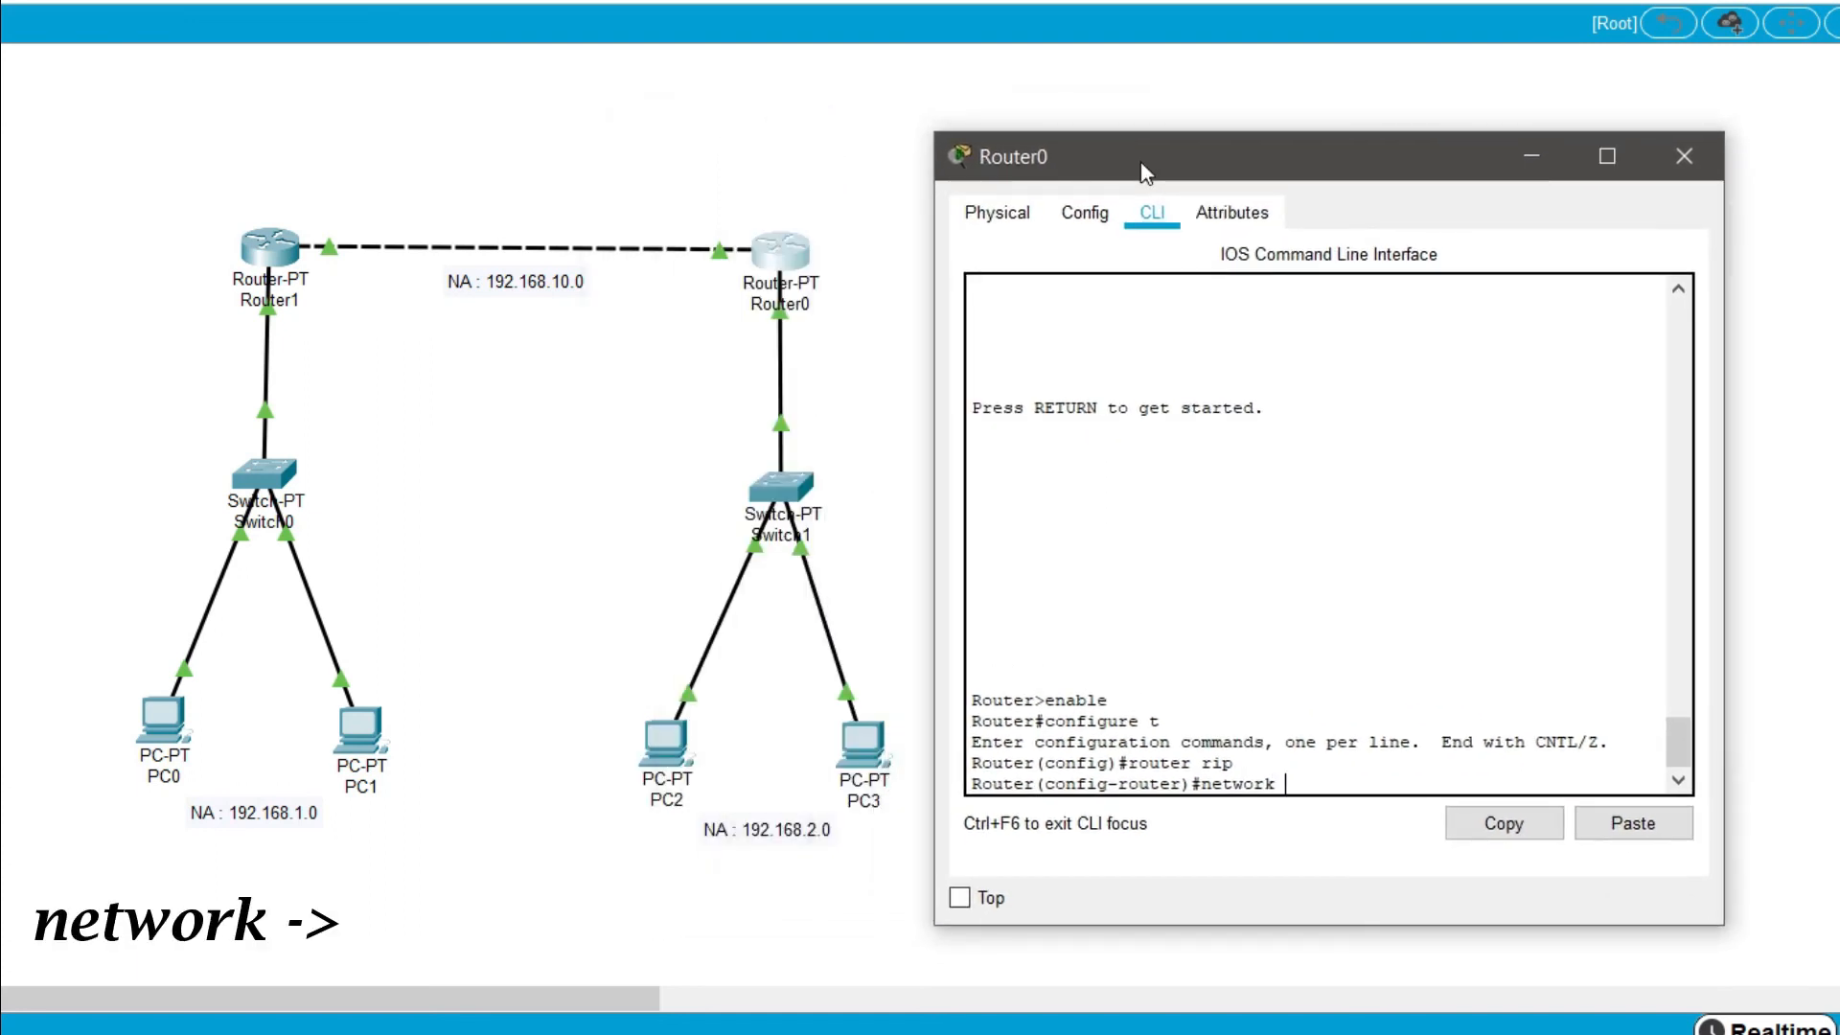
text(192.168.10.0)
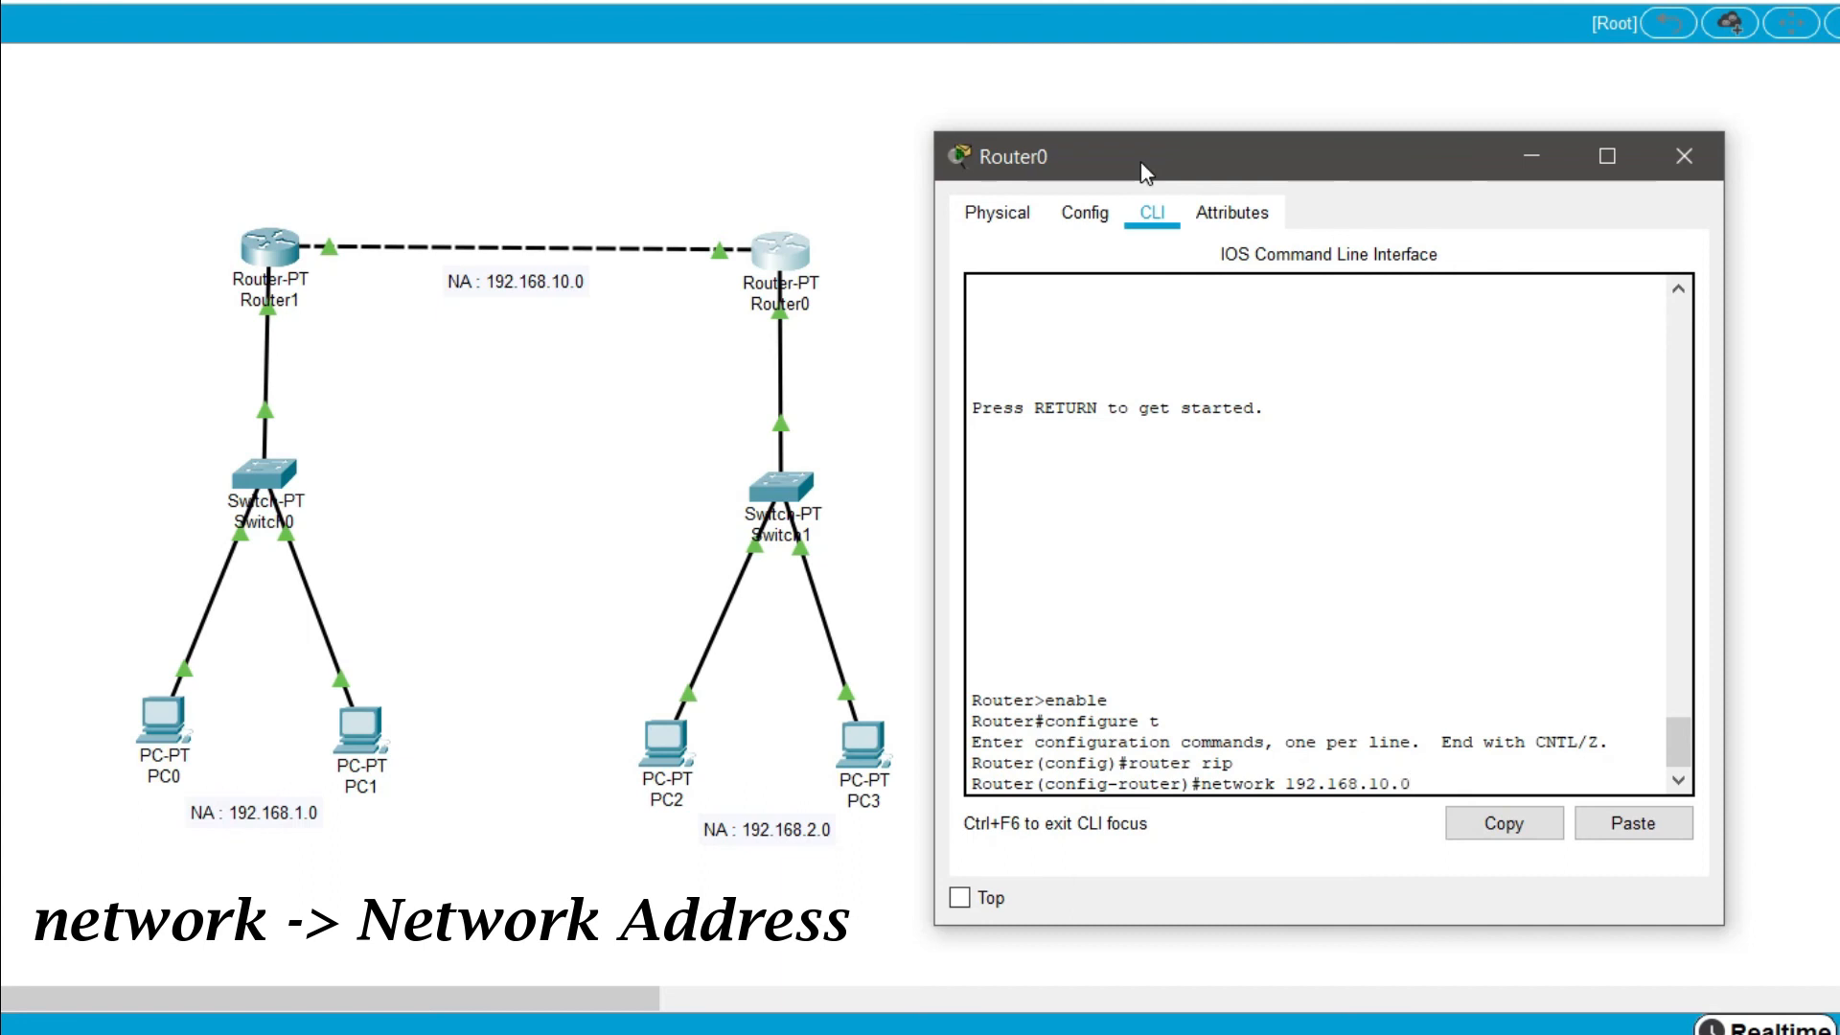
key(Return)
text(network )
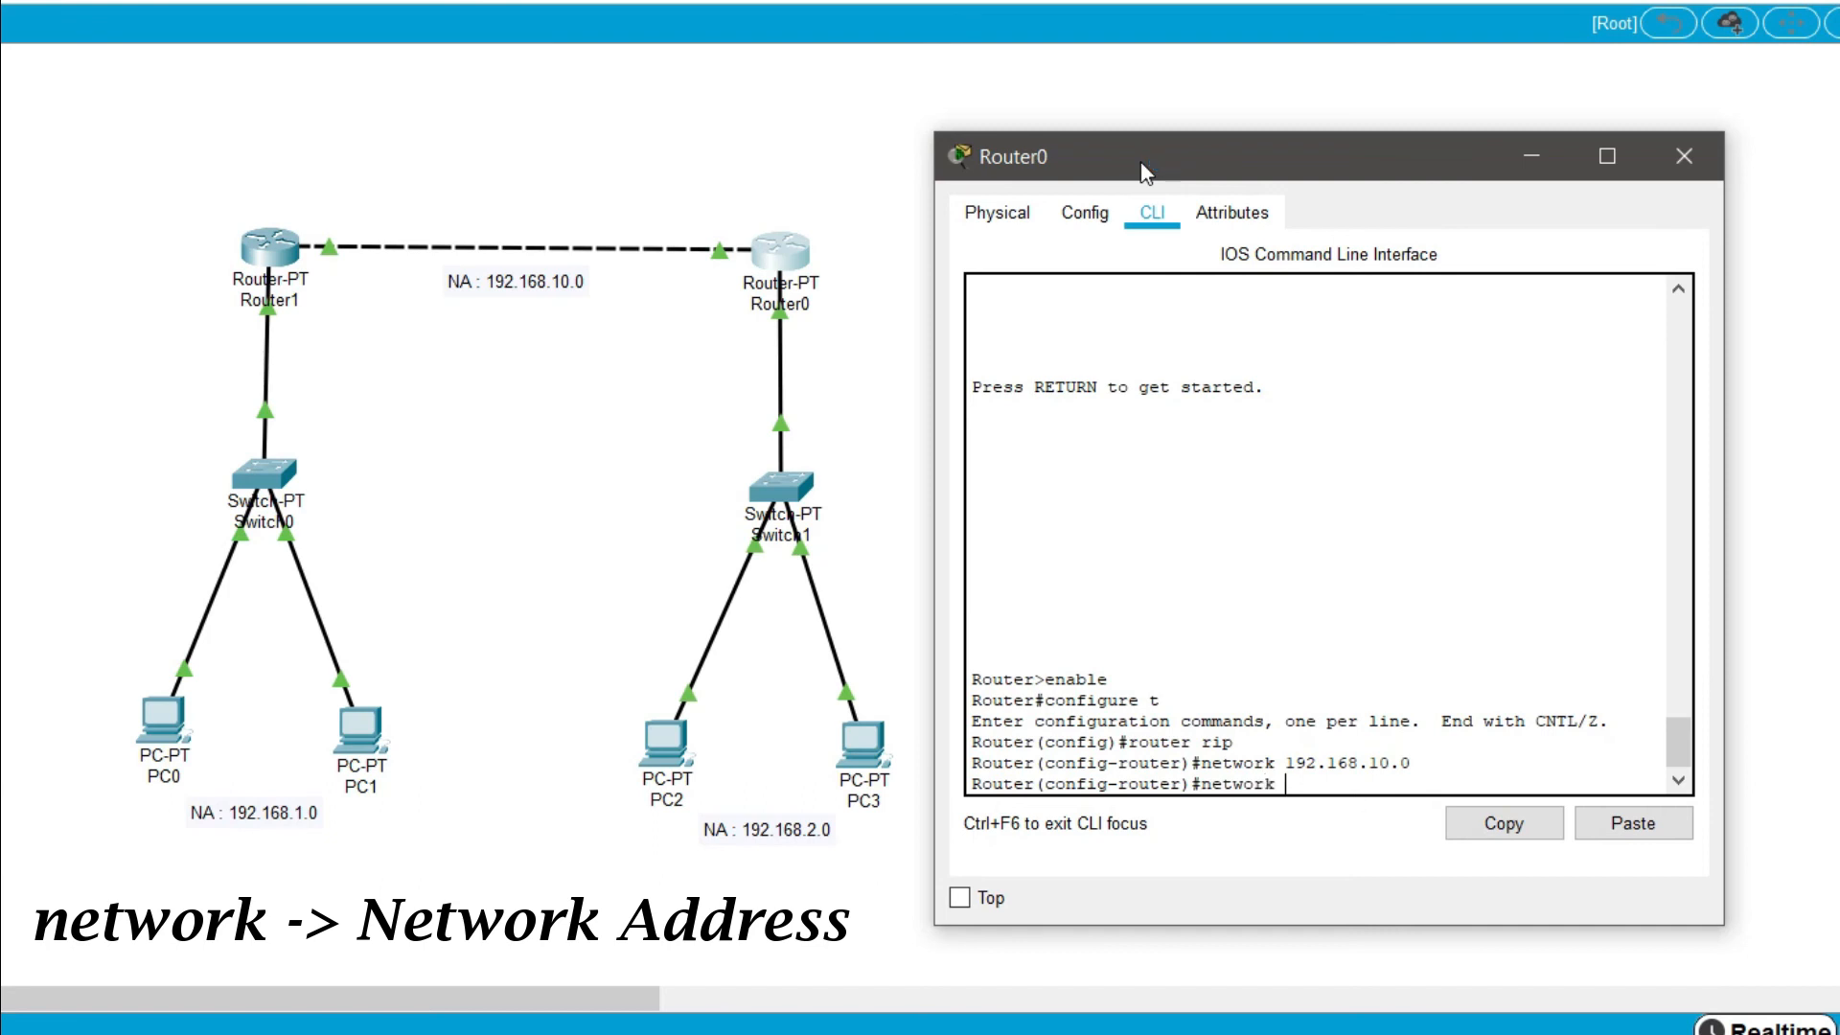
text(192.168.2.0)
key(Return)
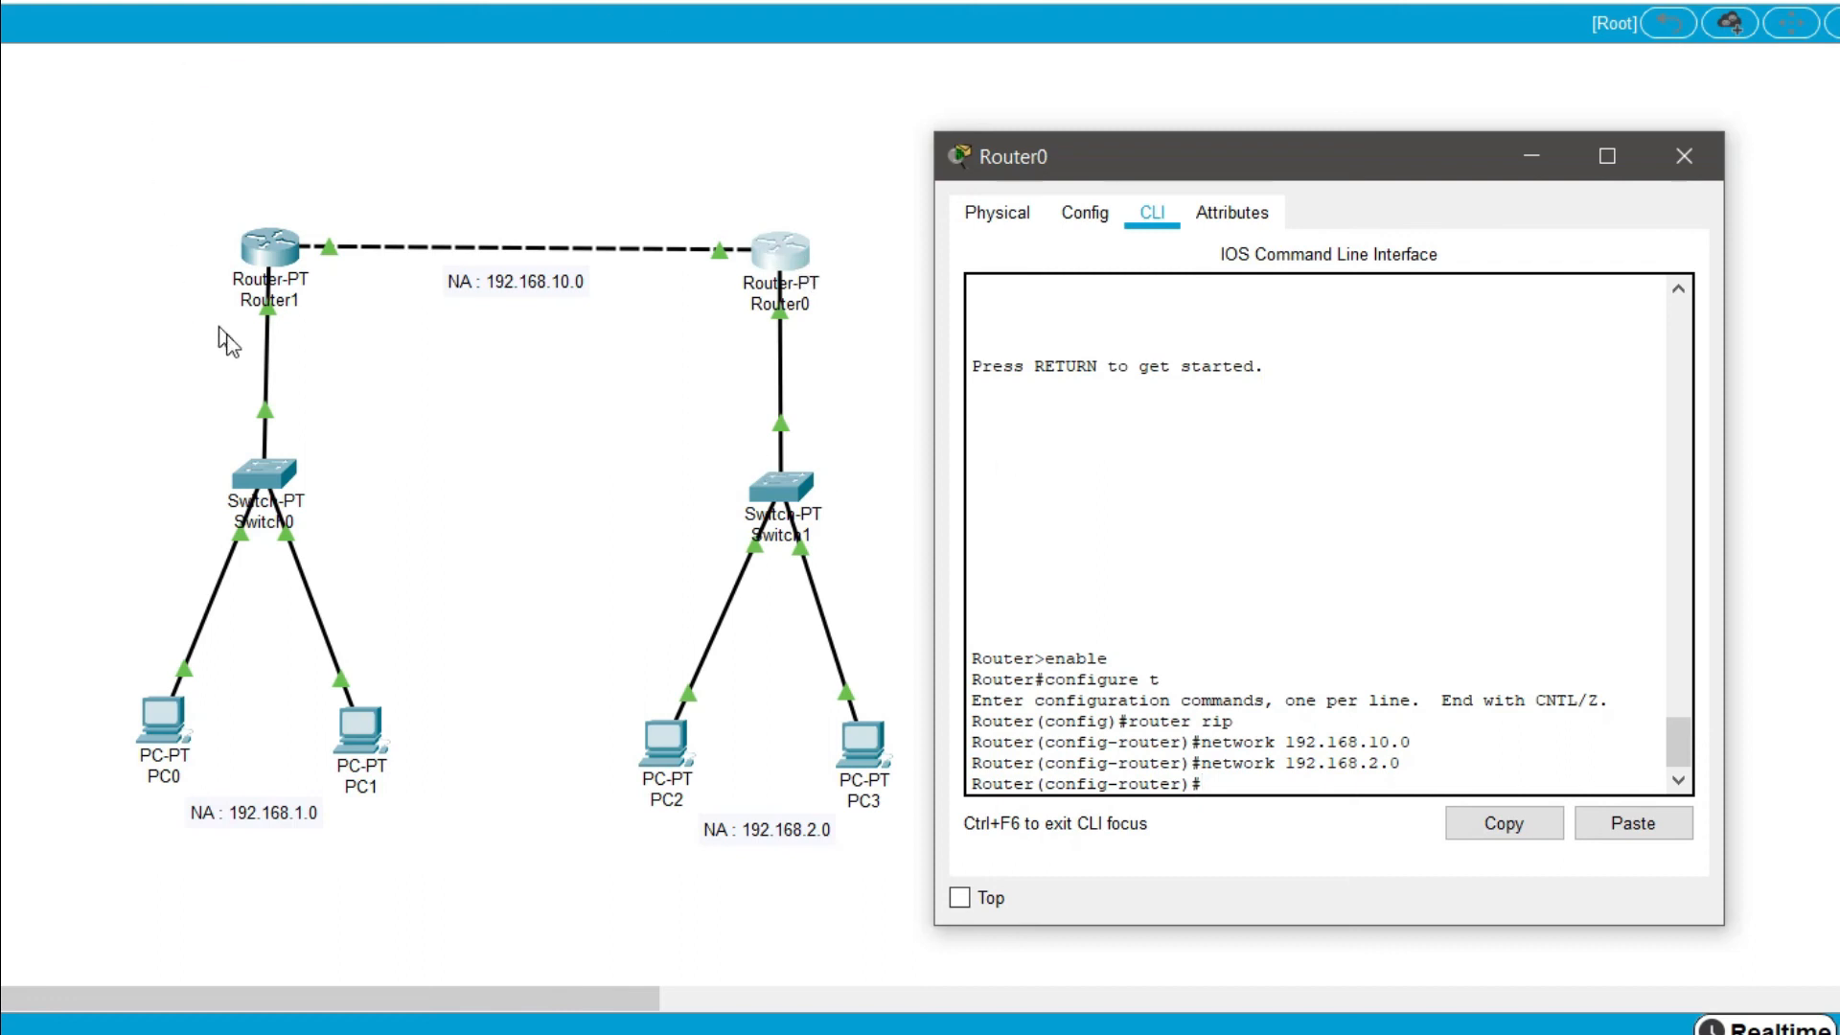
drag(1202, 763, 1399, 768)
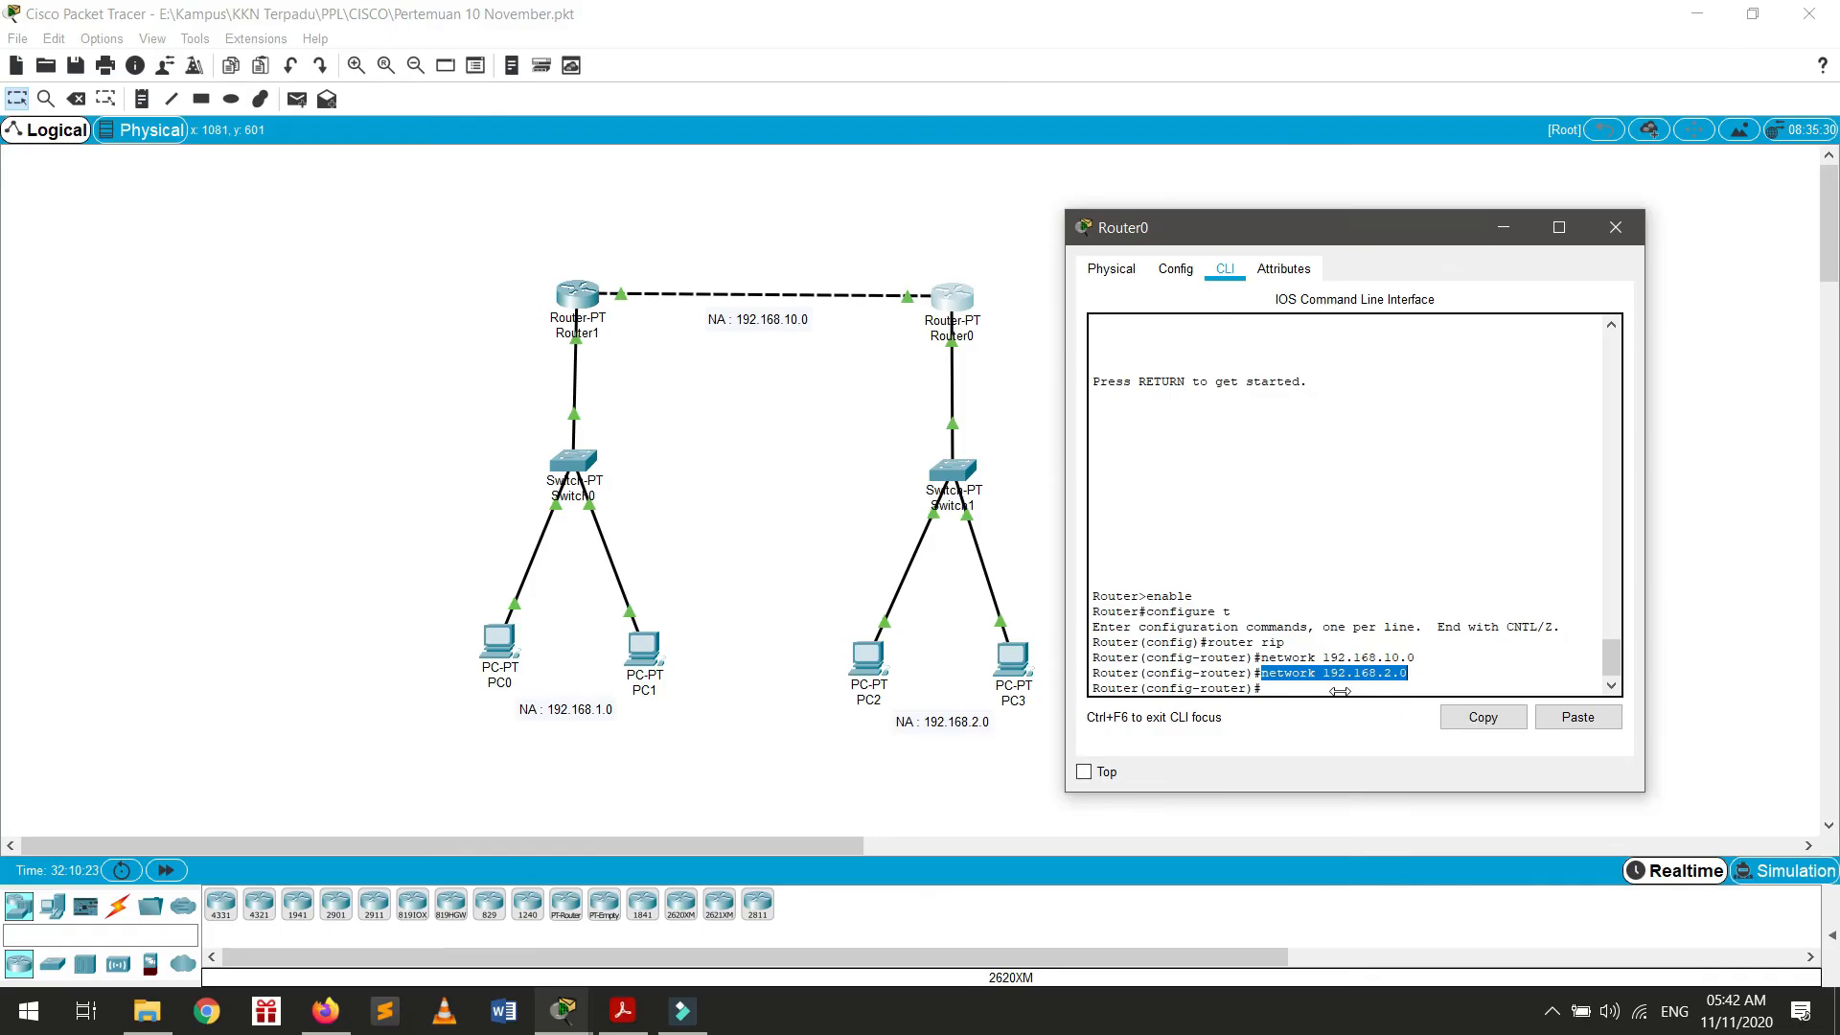
Step: Exit configuration mode on Router0, check its RIP route with "show ip route", and close the router's window
click(1309, 783)
text(exit)
key(Return)
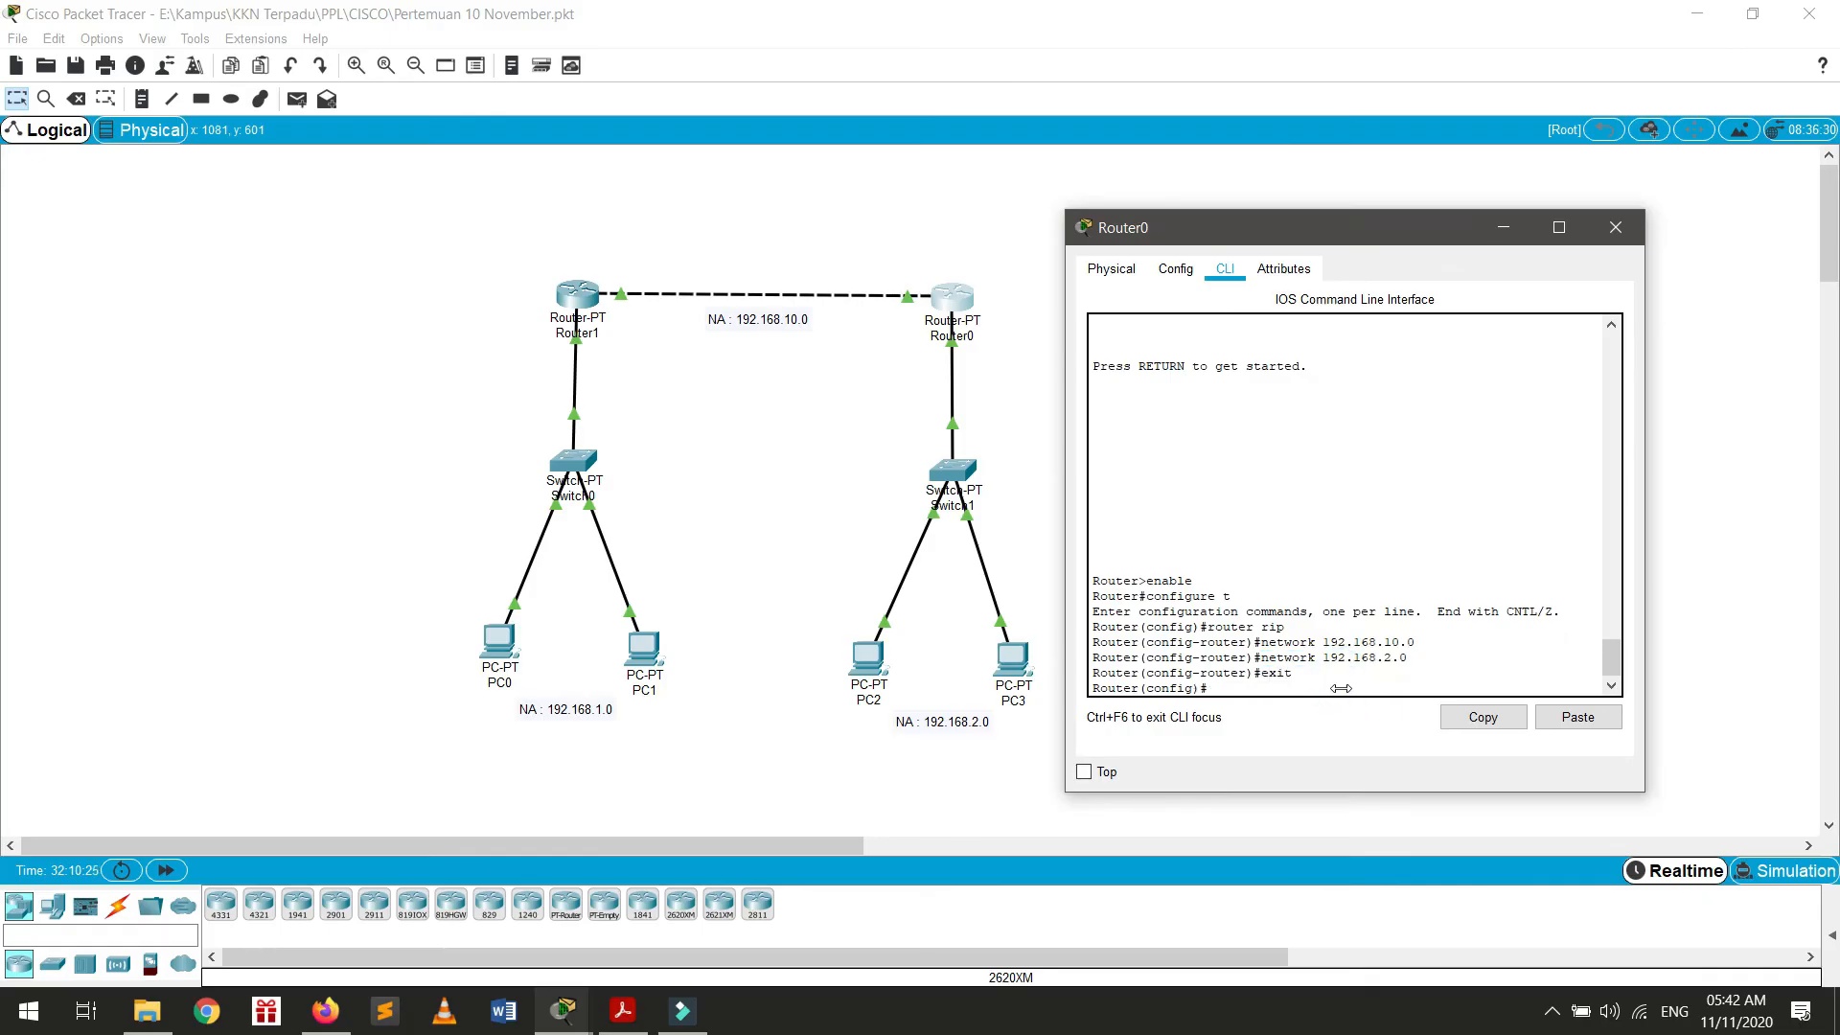
text(exit)
key(Return)
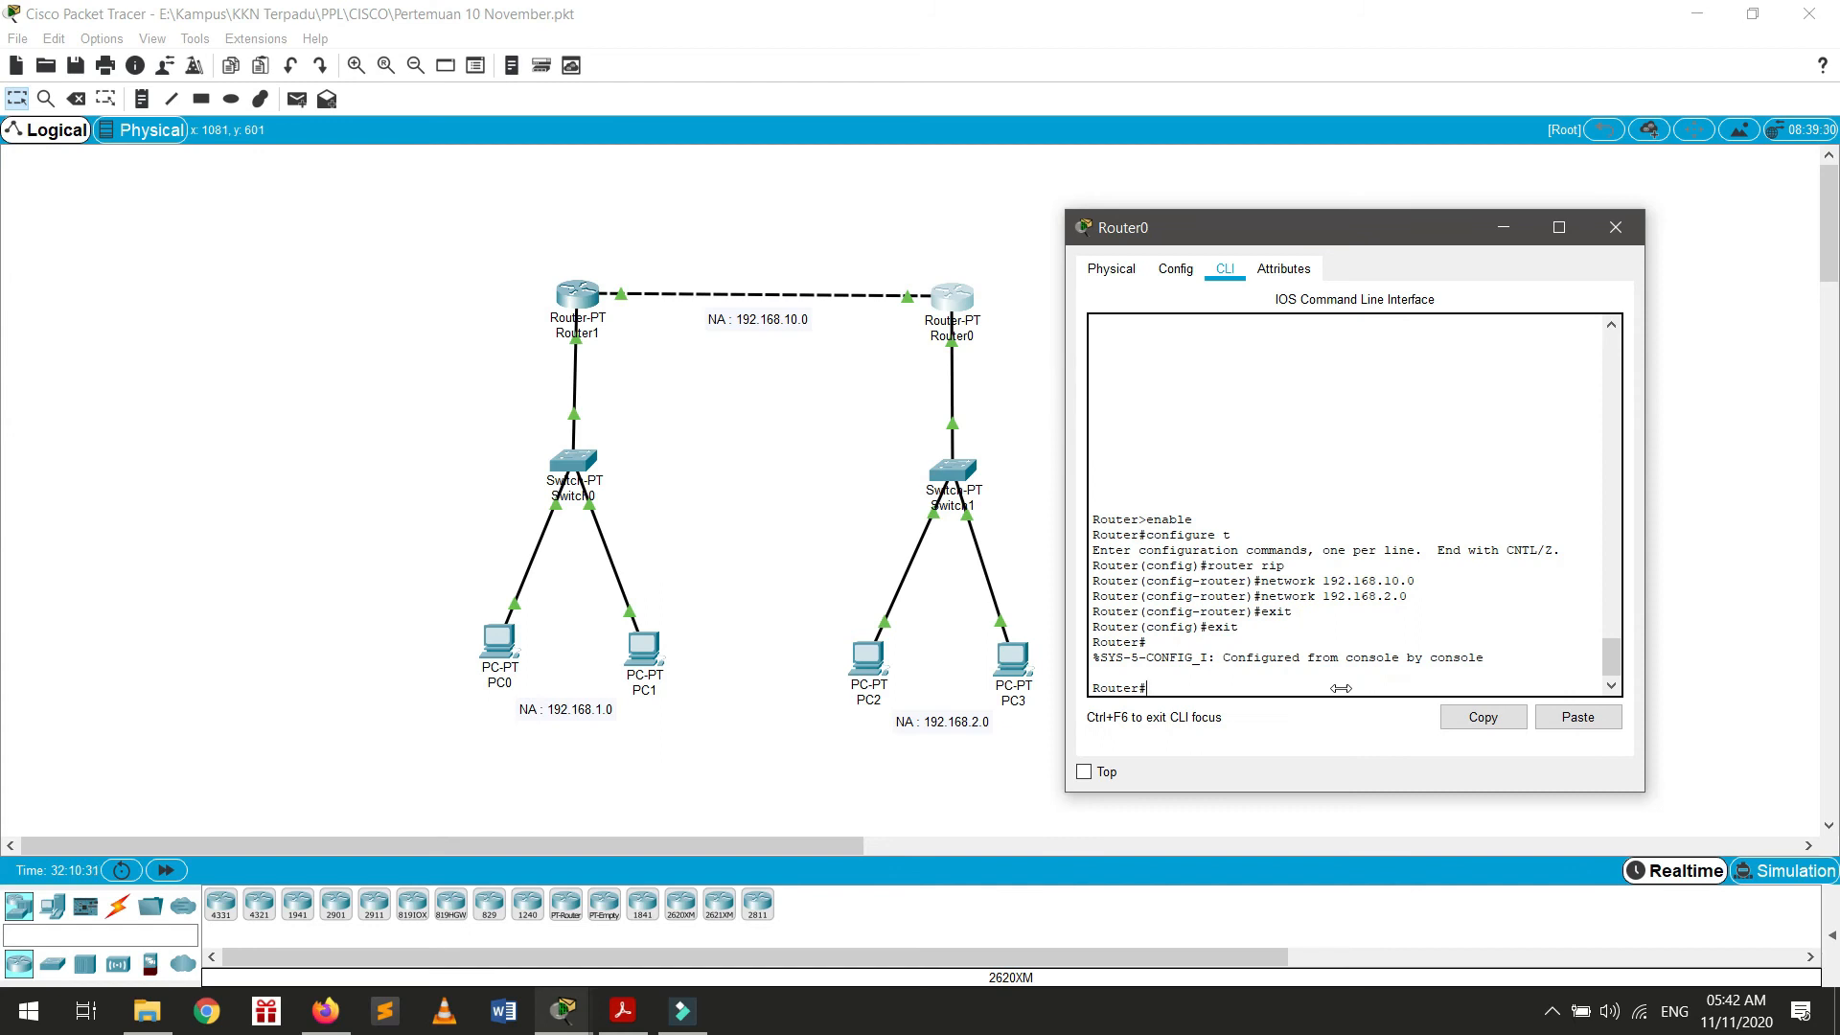
text(show ip route)
key(Return)
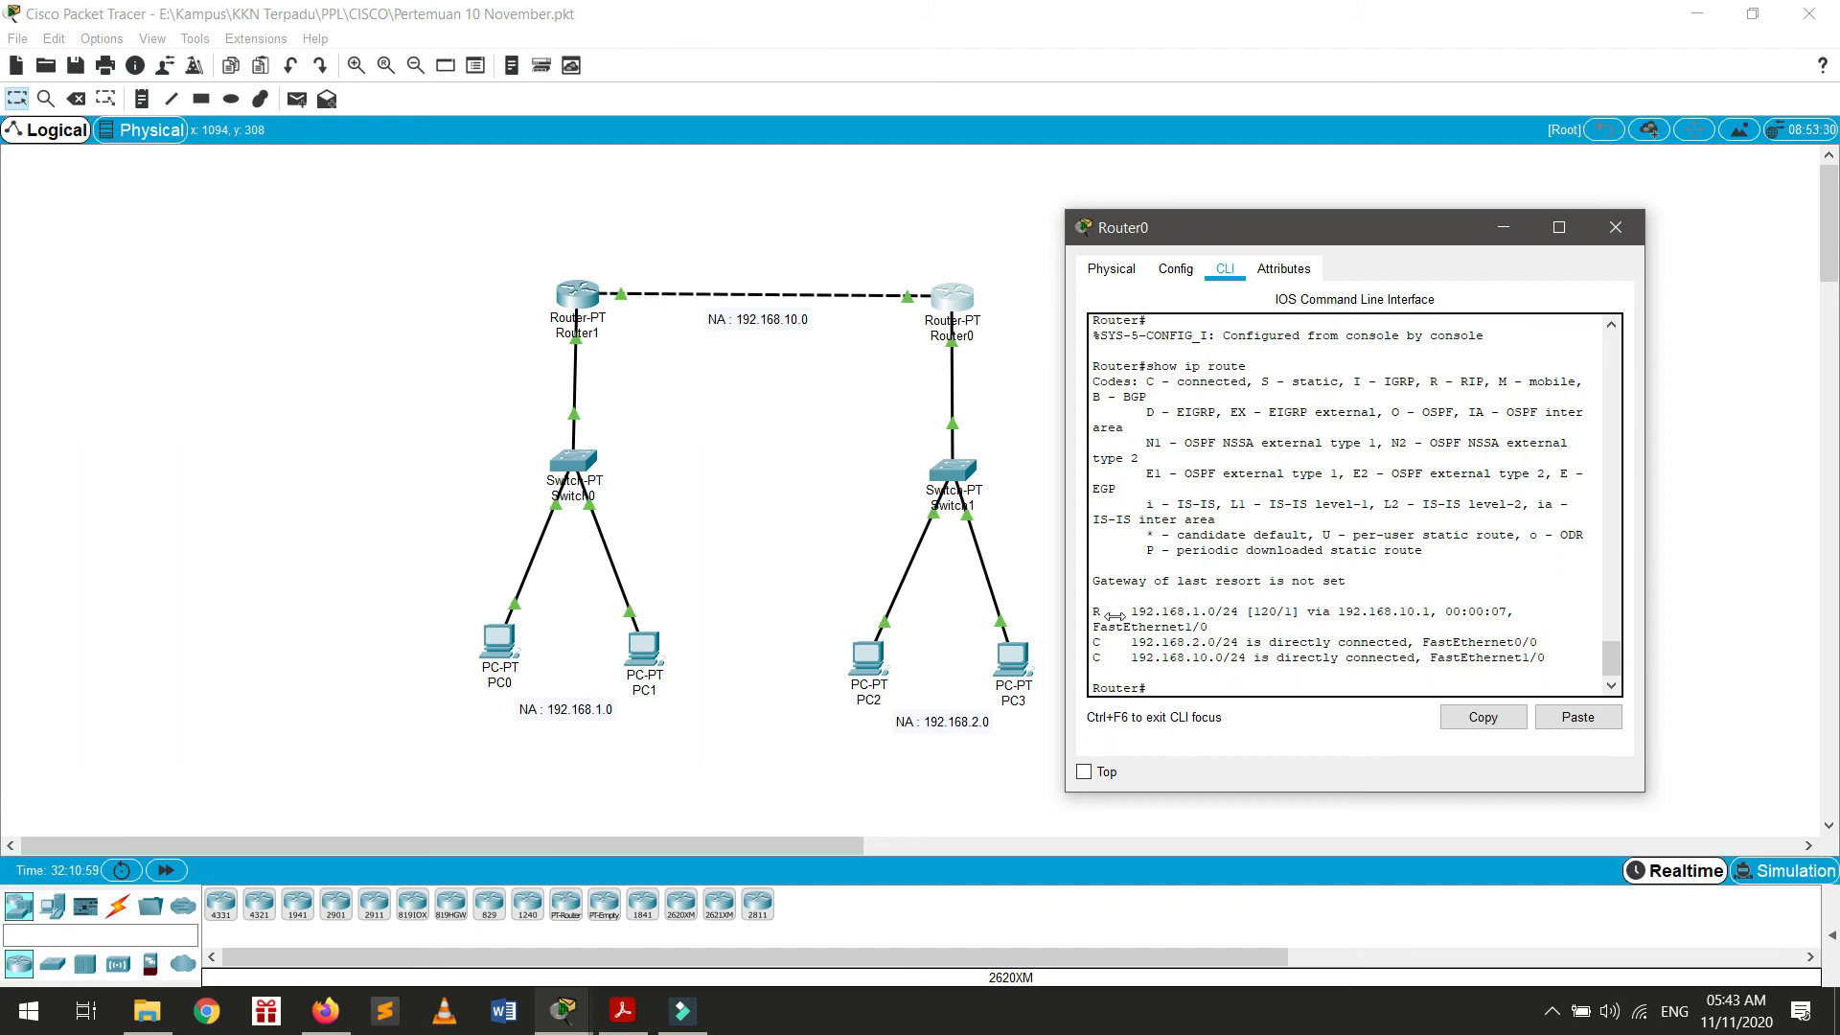
drag(1132, 612, 1246, 611)
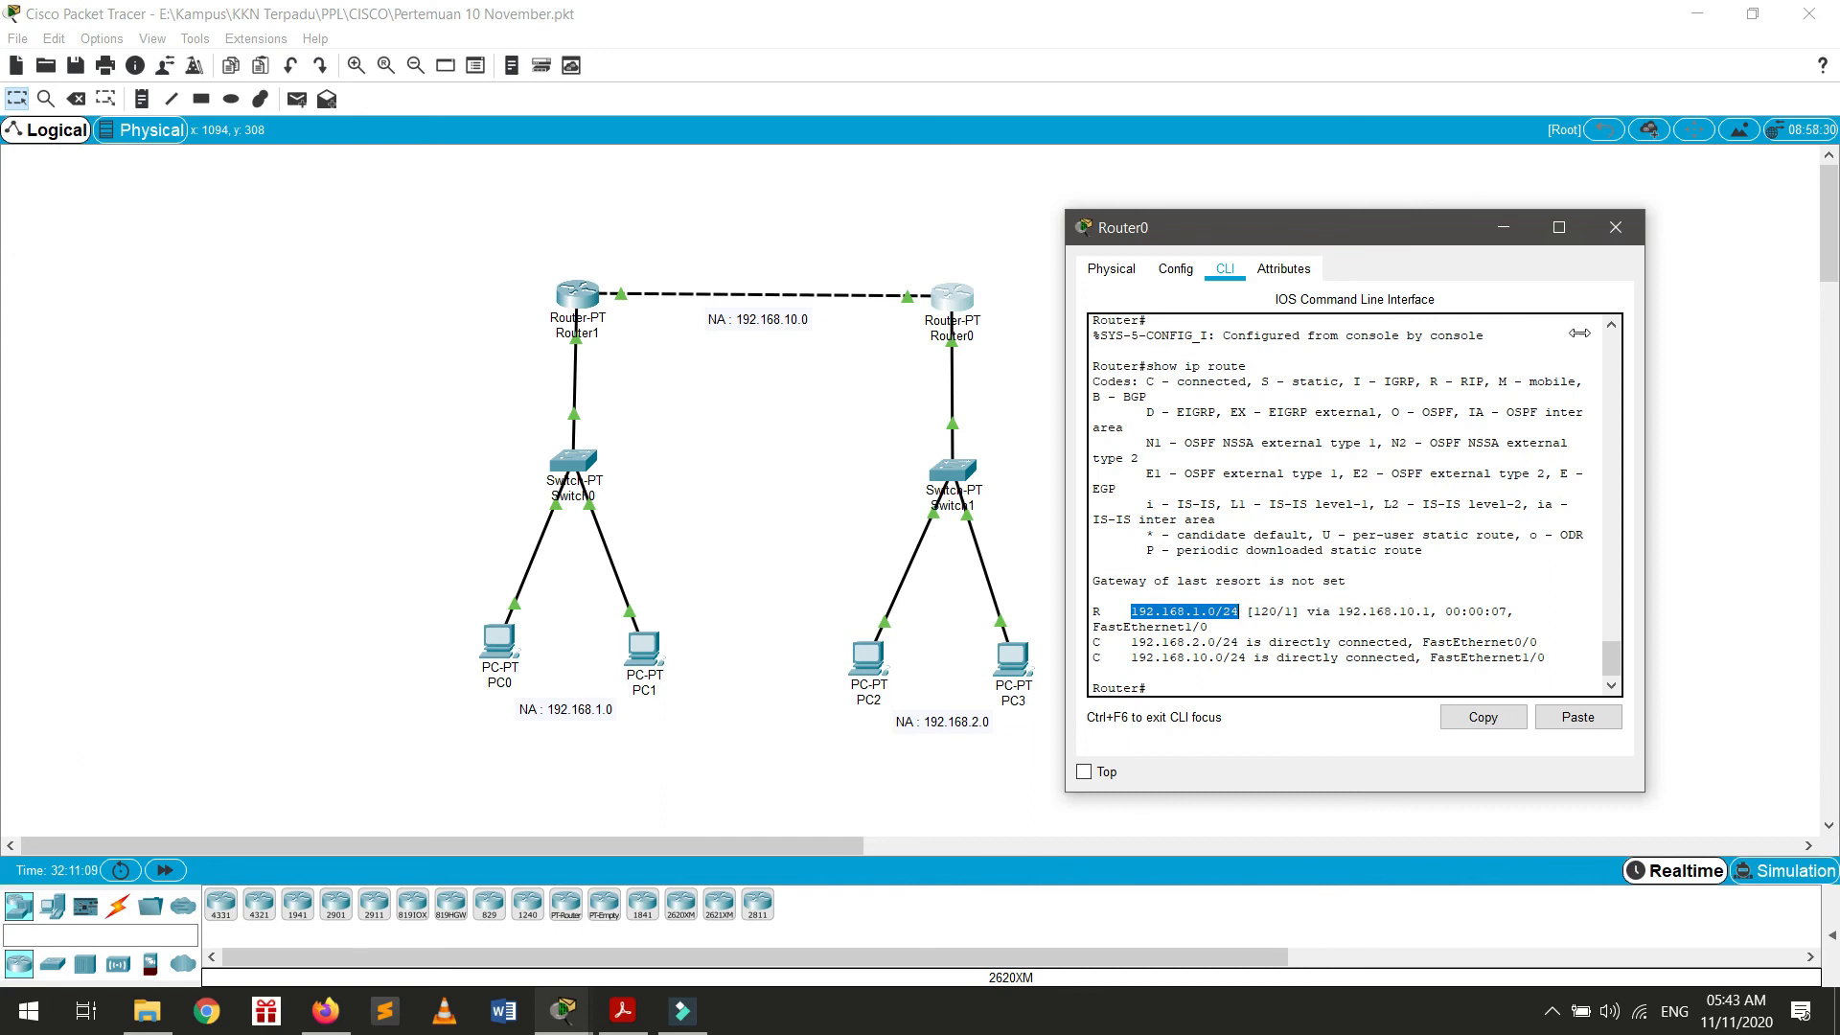
click(1616, 228)
Step: Exit configuration mode in Router1's CLI, check its routing table with "show ip route", and close the router's window
click(578, 299)
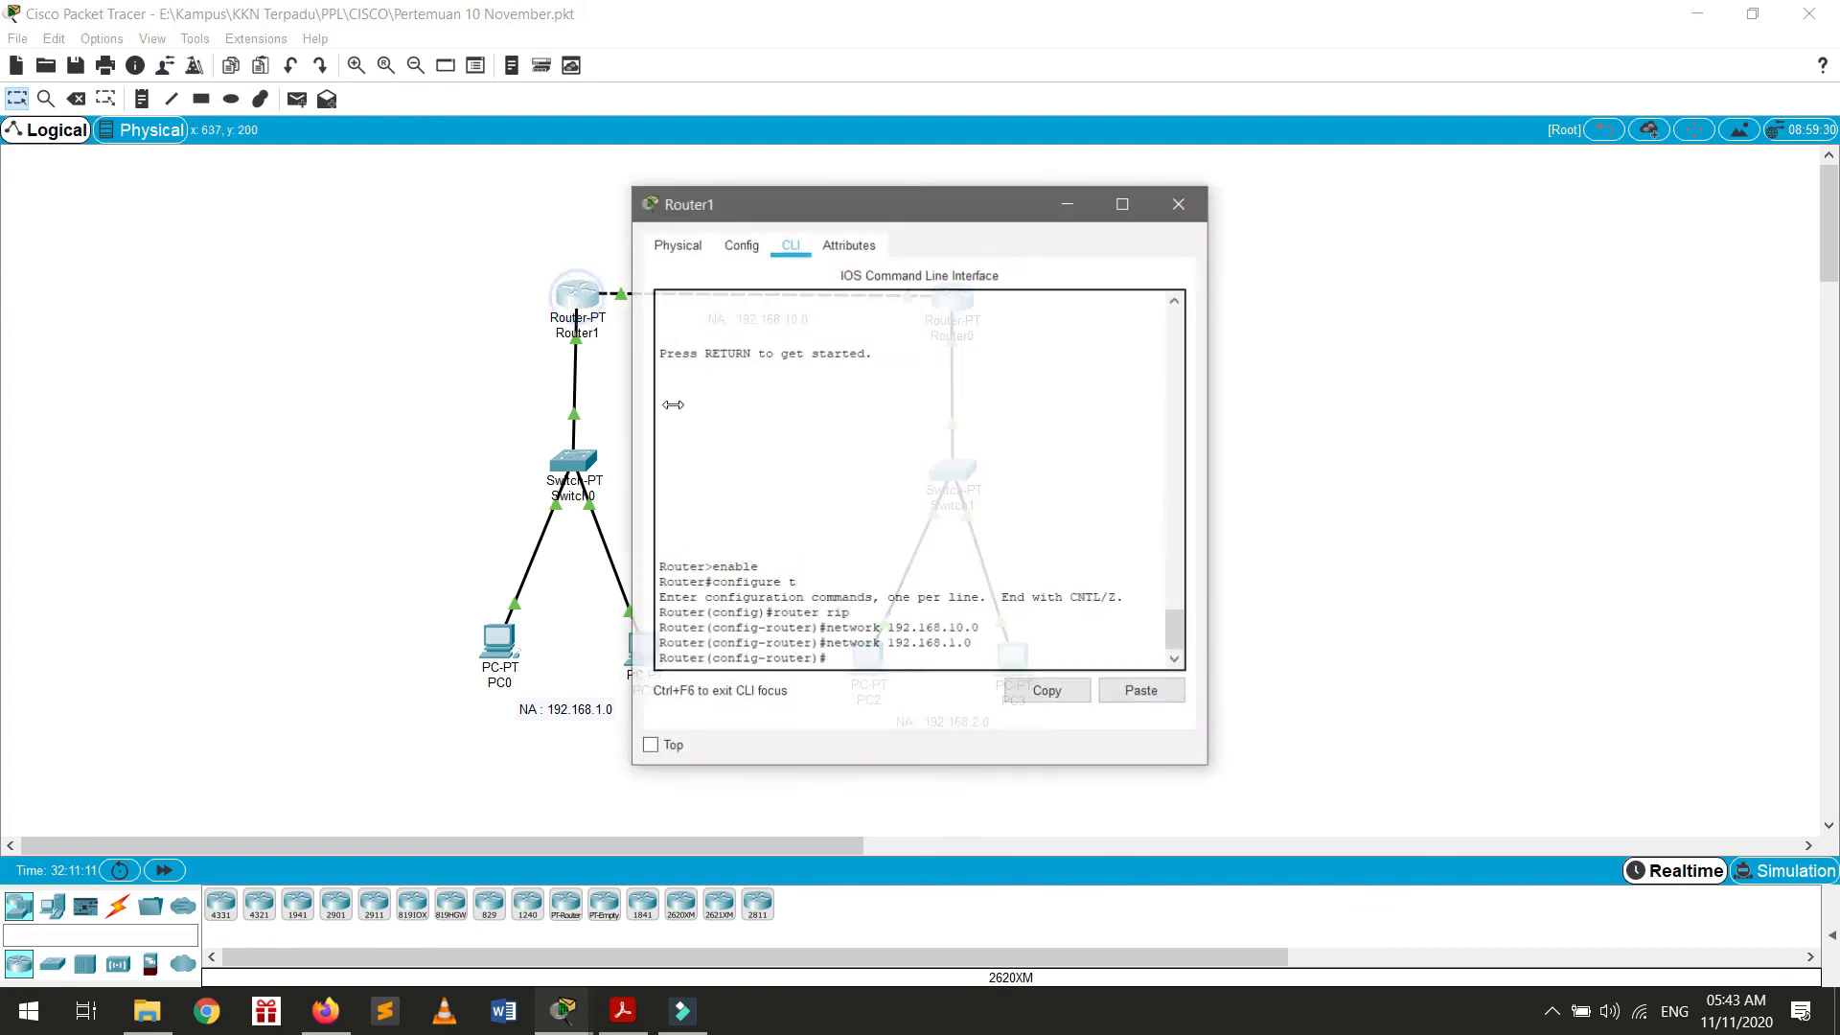
text(exit)
key(Return)
text(exit)
key(Return)
text(sho)
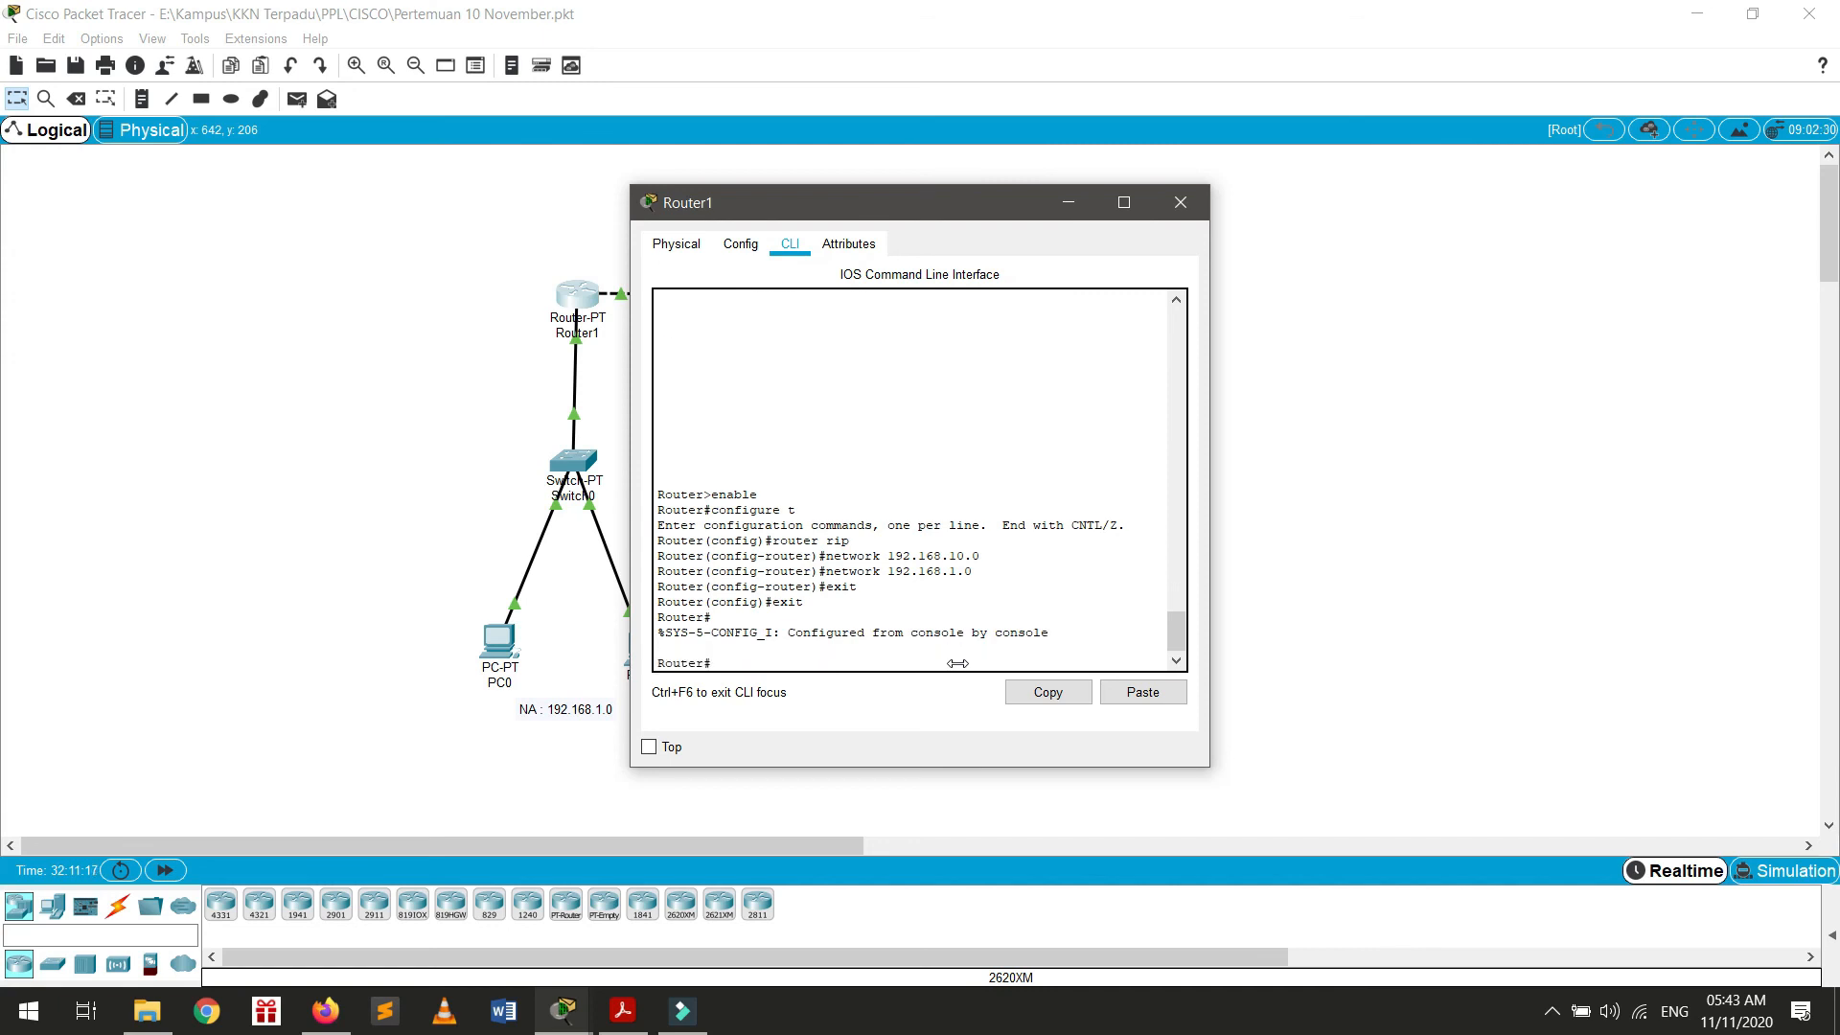
text(w ip route)
key(Return)
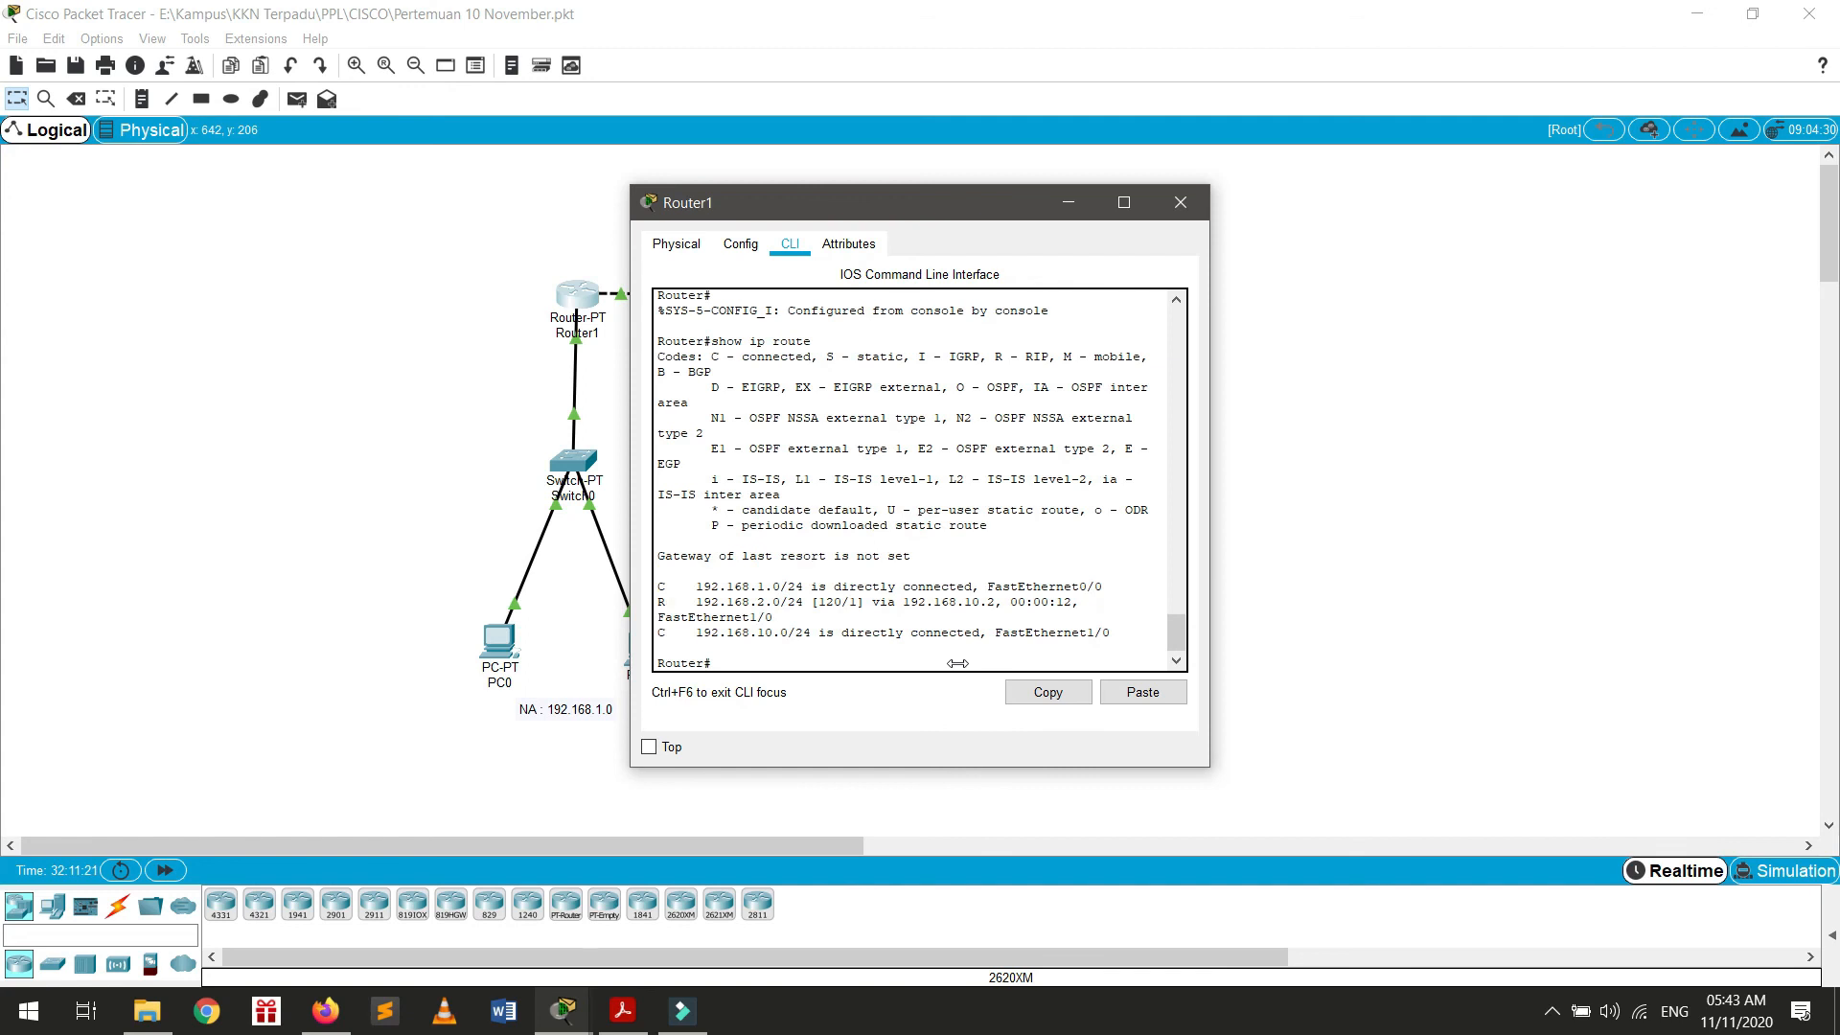
drag(864, 203, 1304, 237)
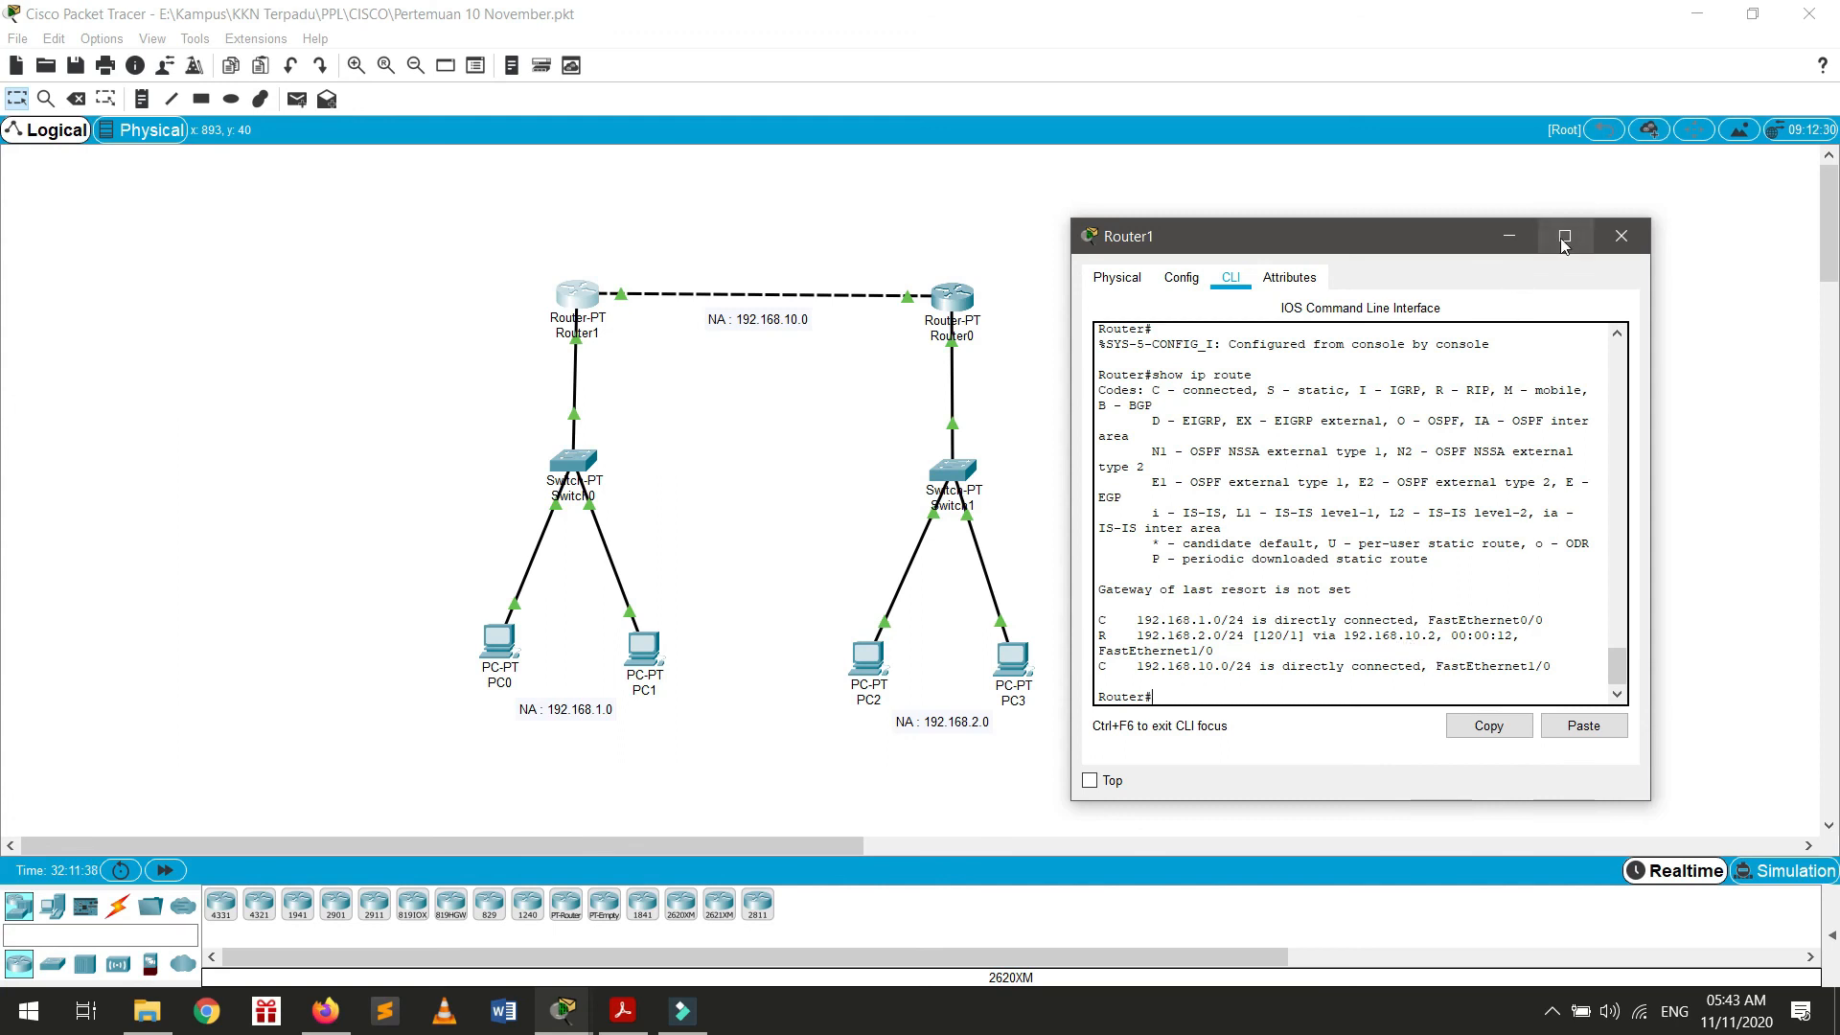
click(1625, 243)
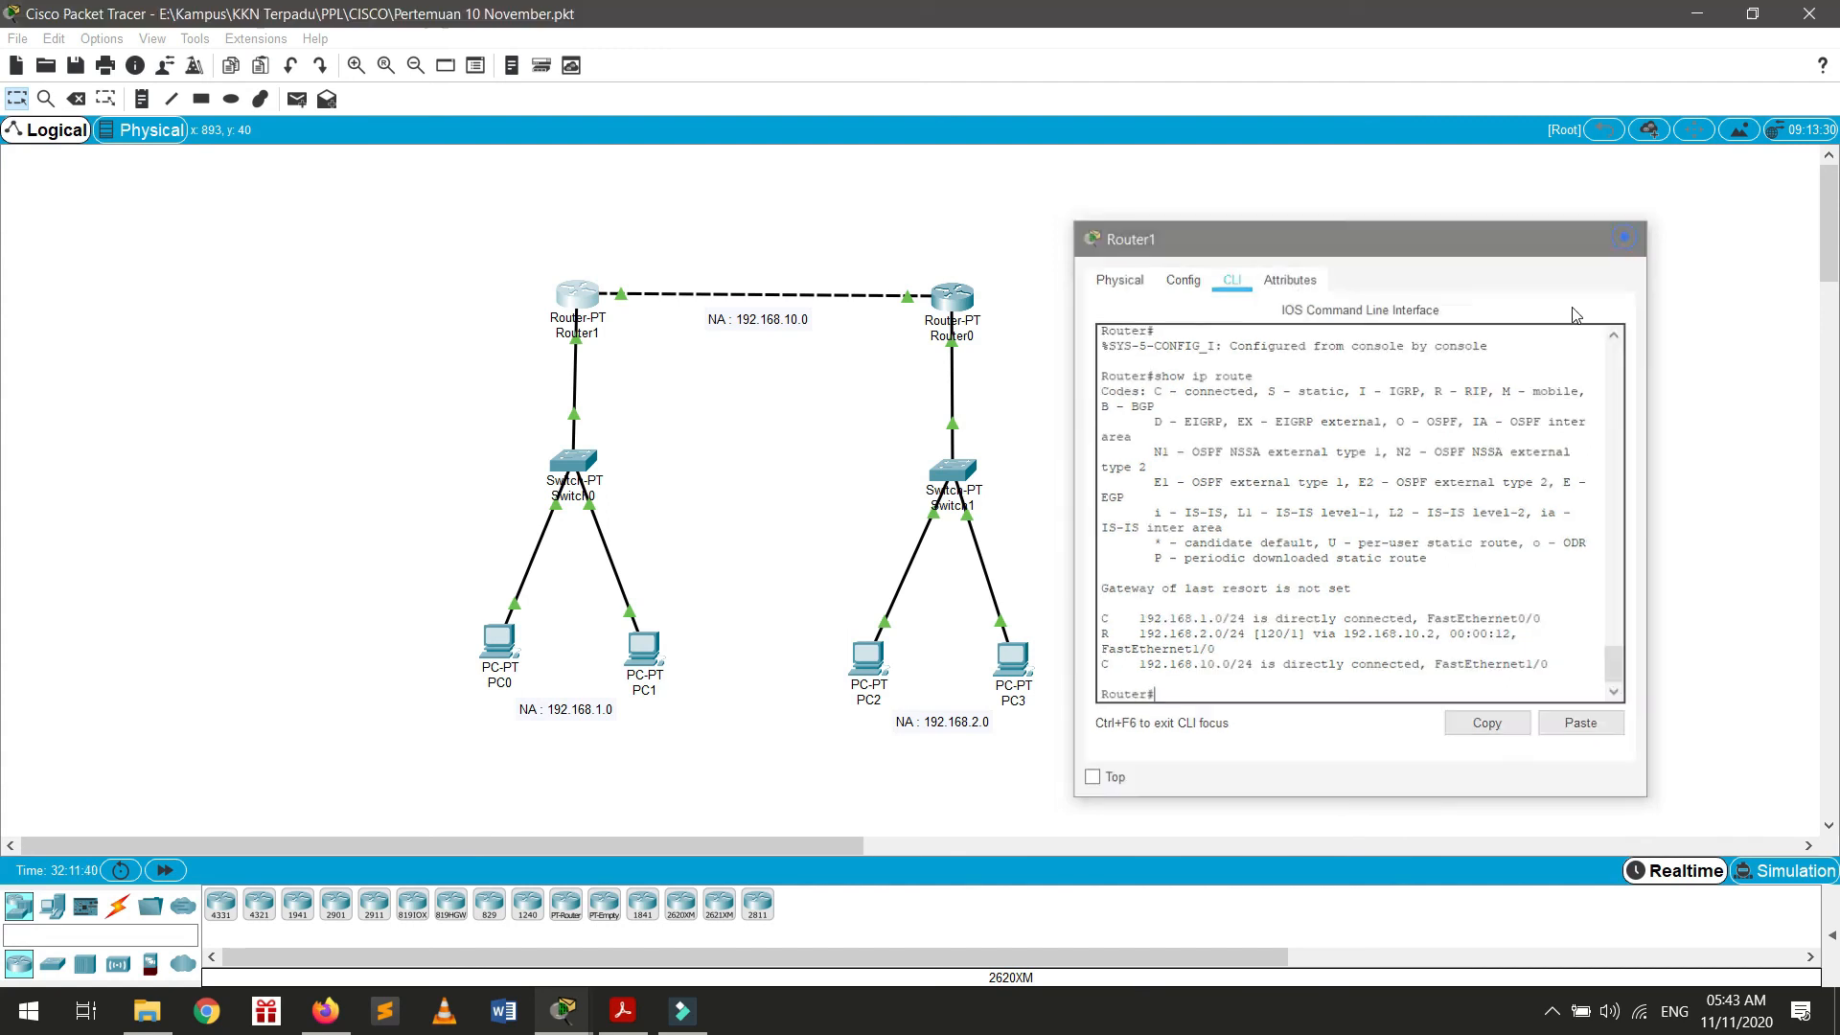
Step: Test connectivity from PC0 by running "ping 192.168.2.1" in its Command Prompt and review the replies
click(500, 641)
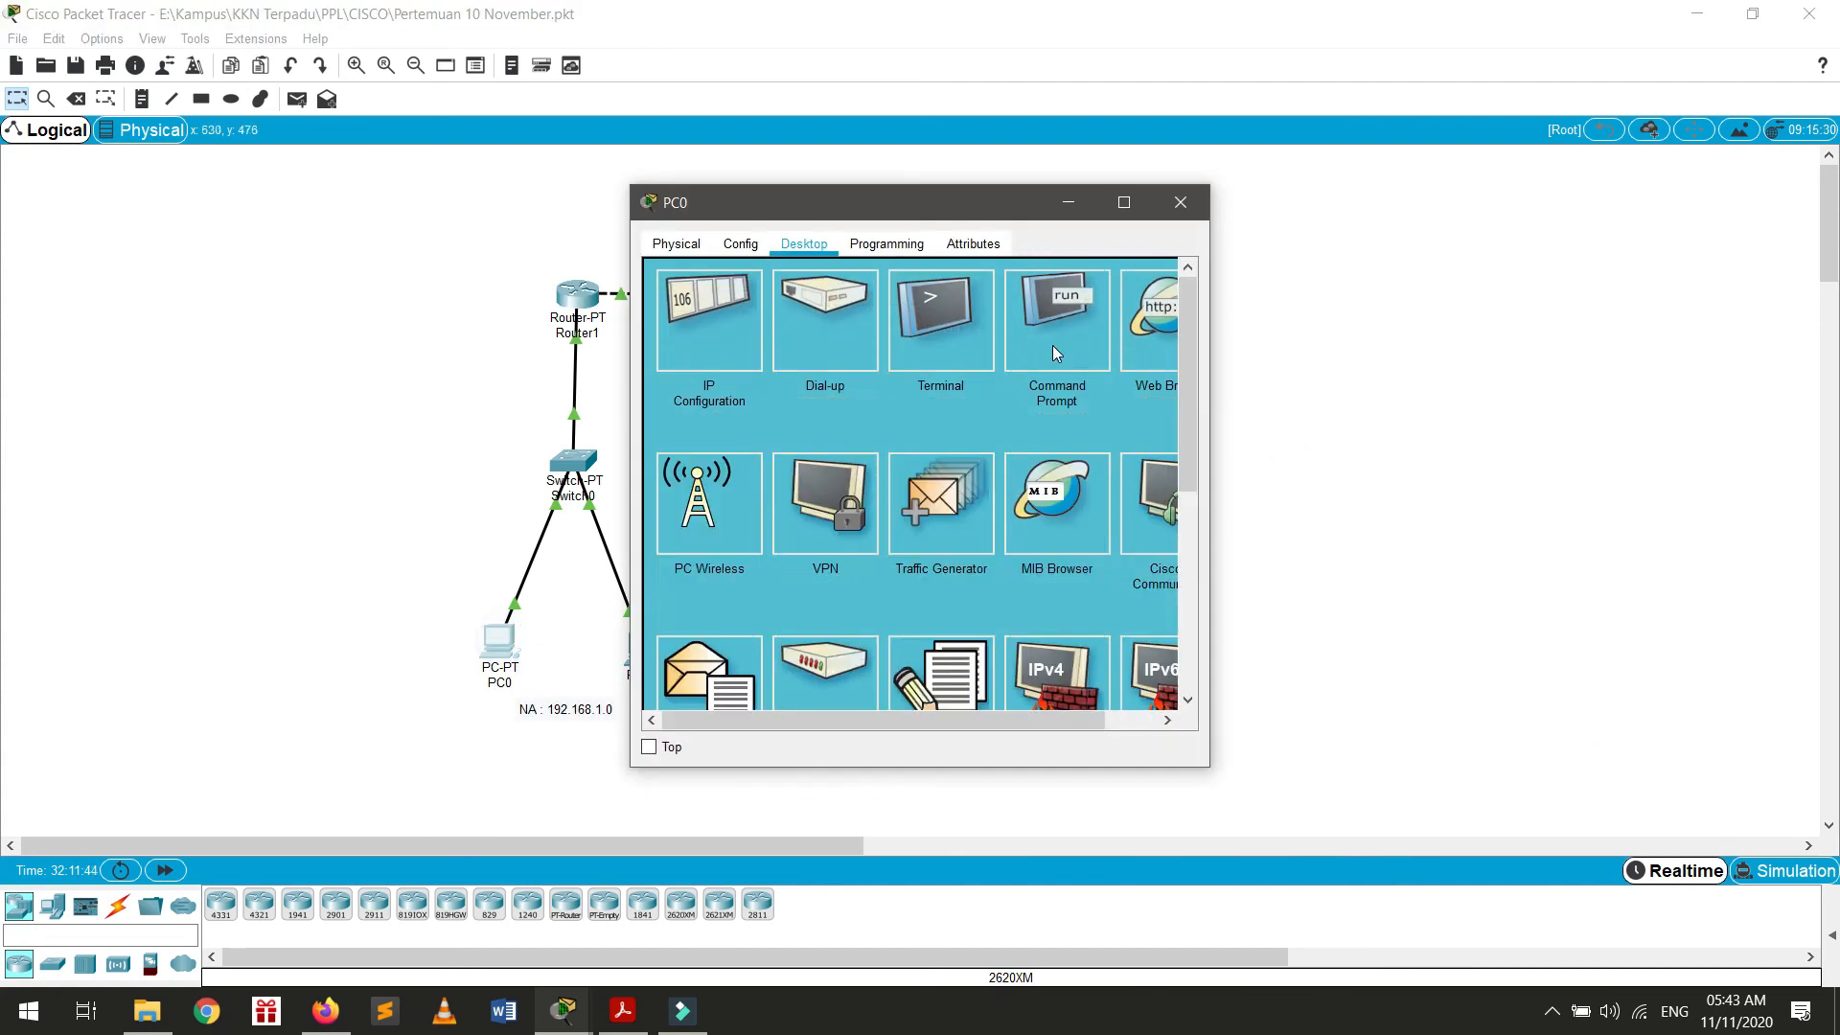
click(1053, 347)
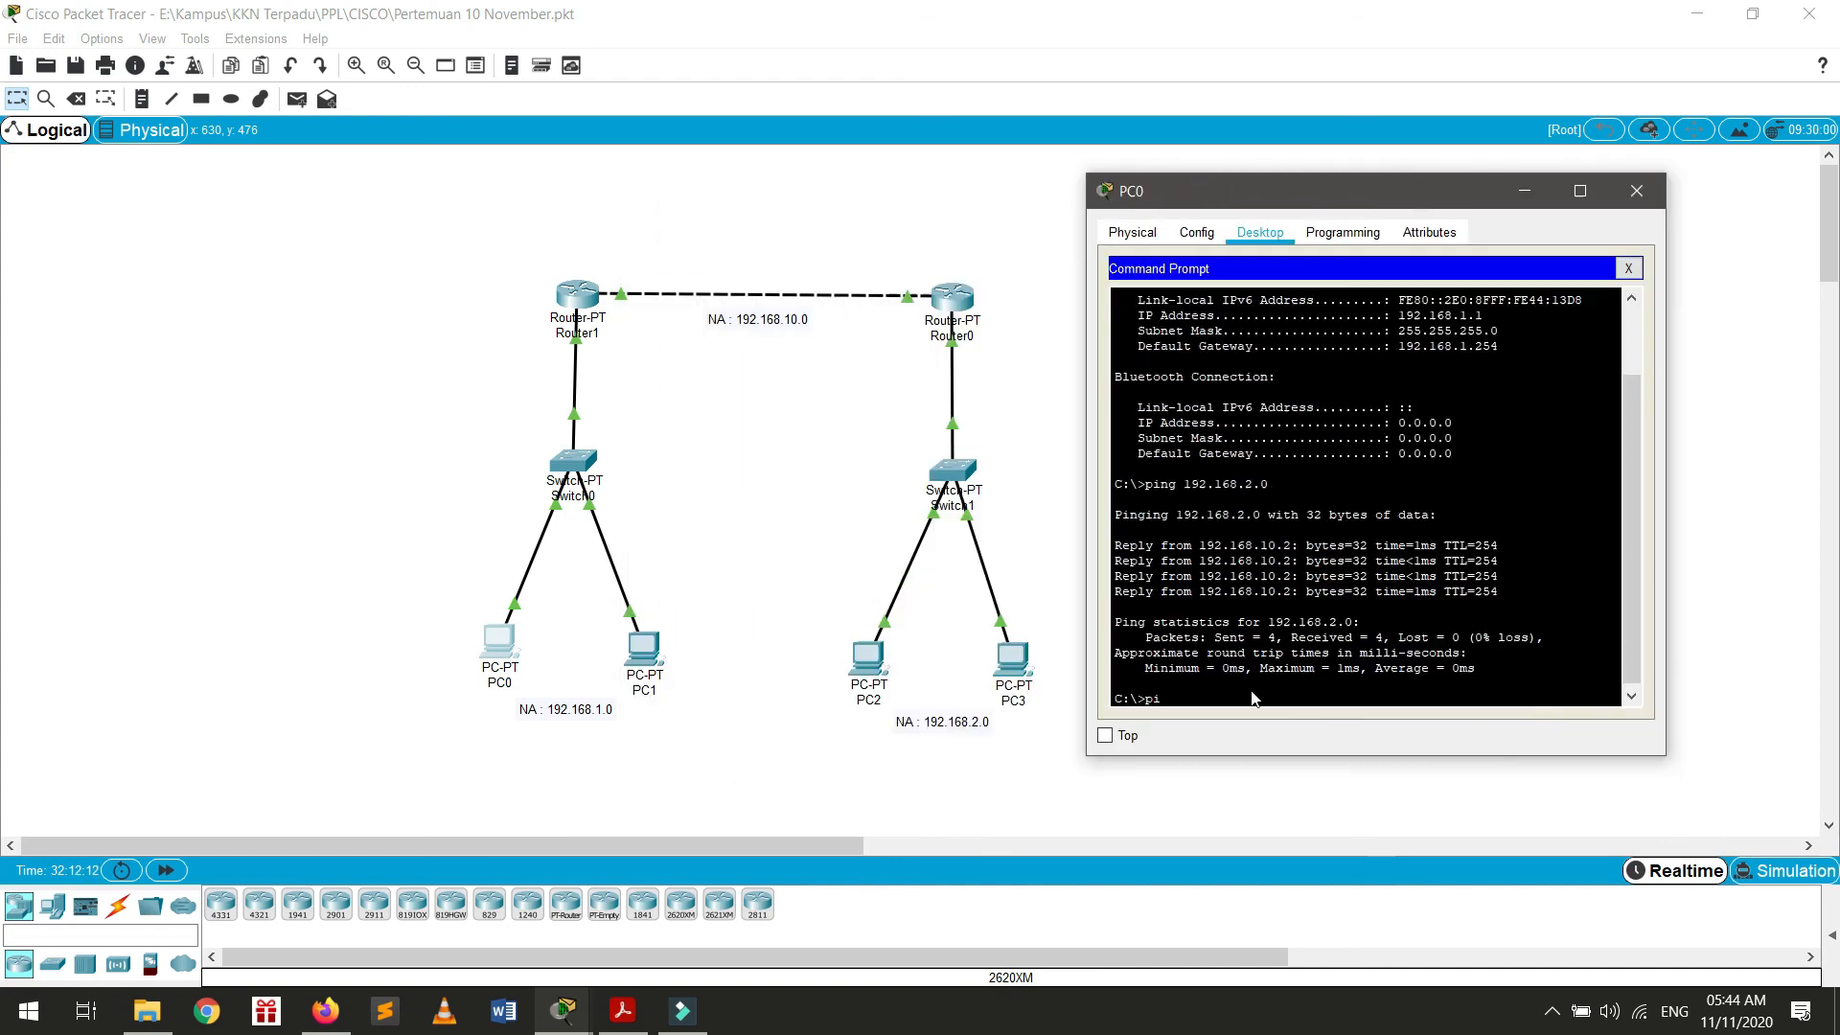
text(ng 192.168.2.1)
key(Return)
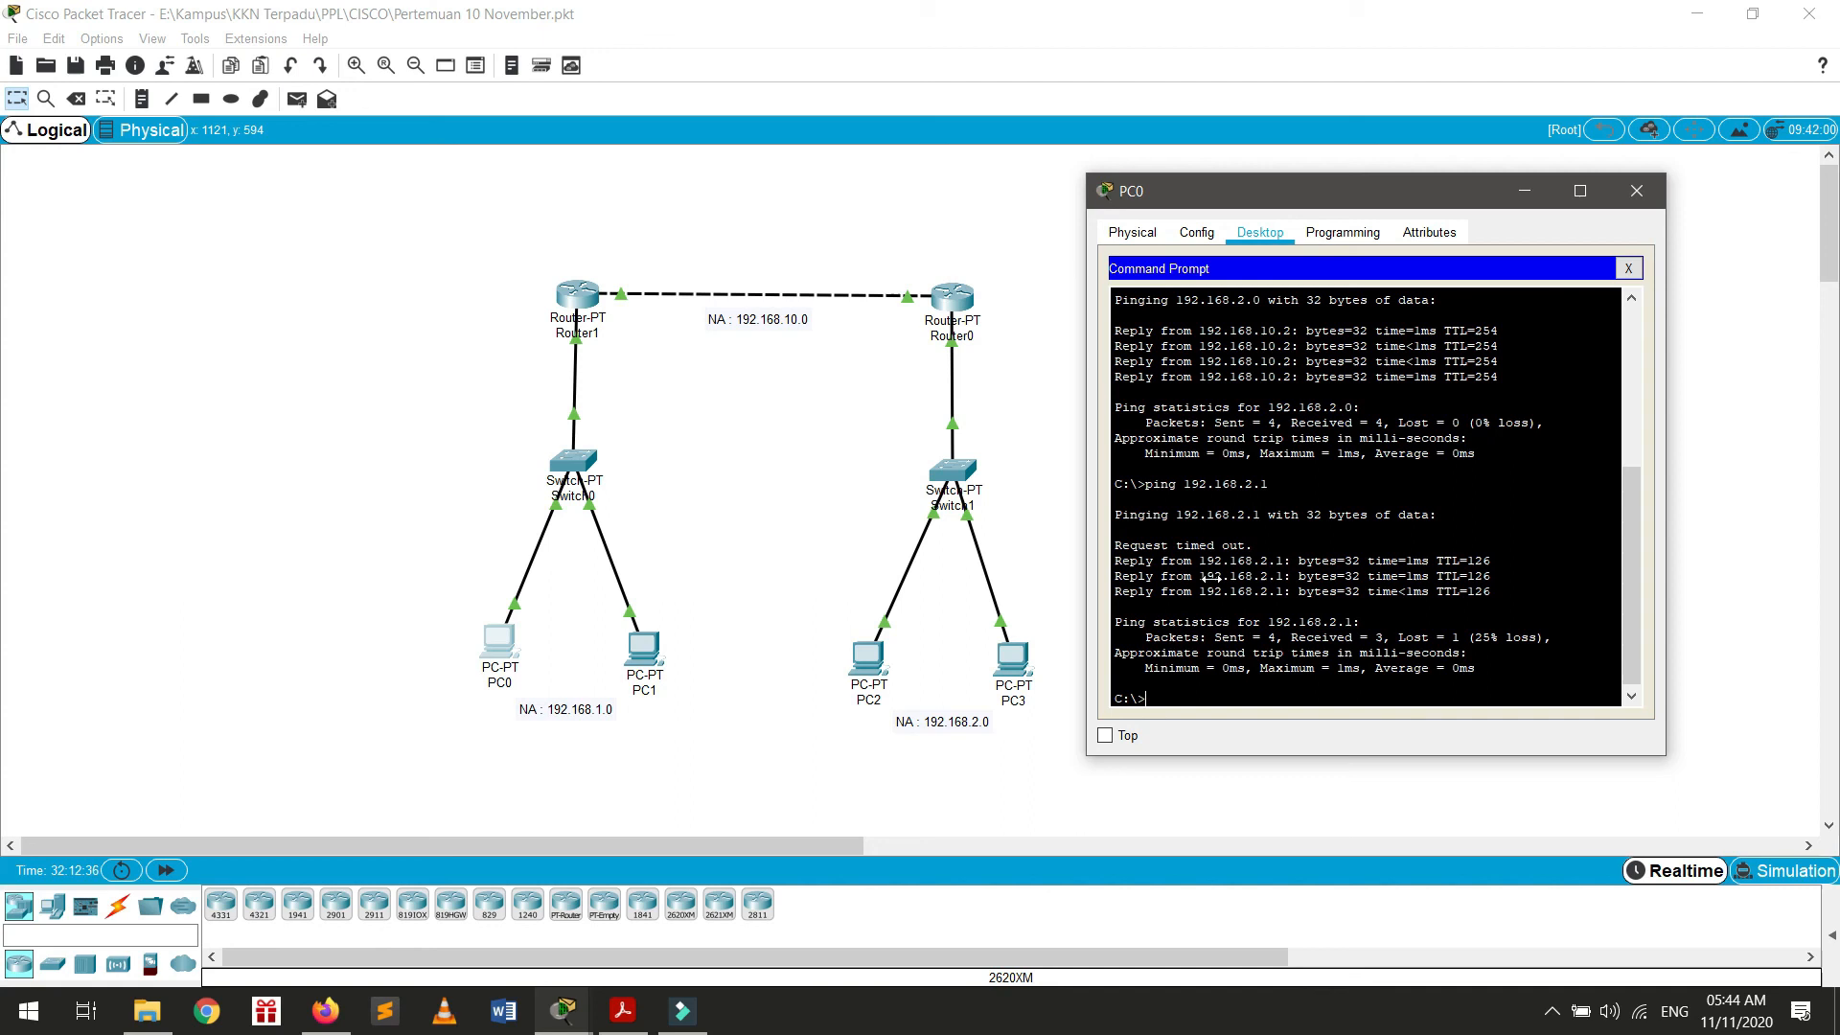
drag(1168, 560, 1283, 568)
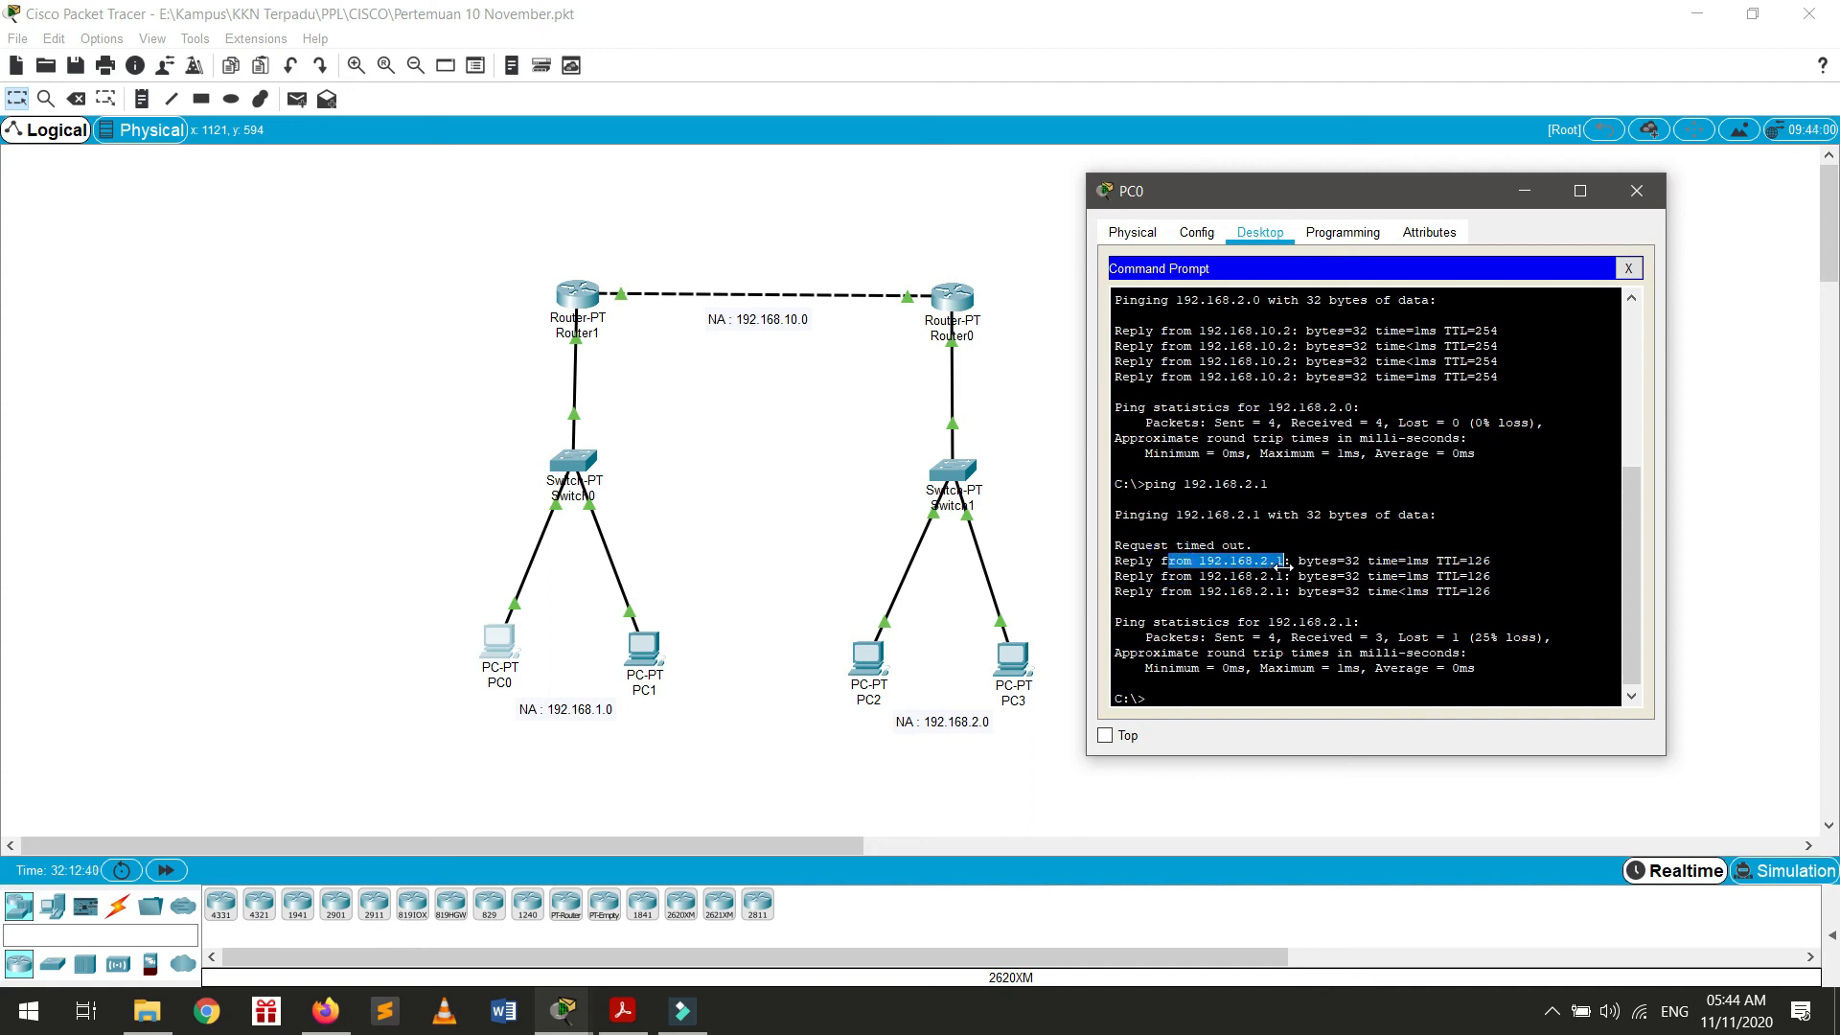
click(1289, 688)
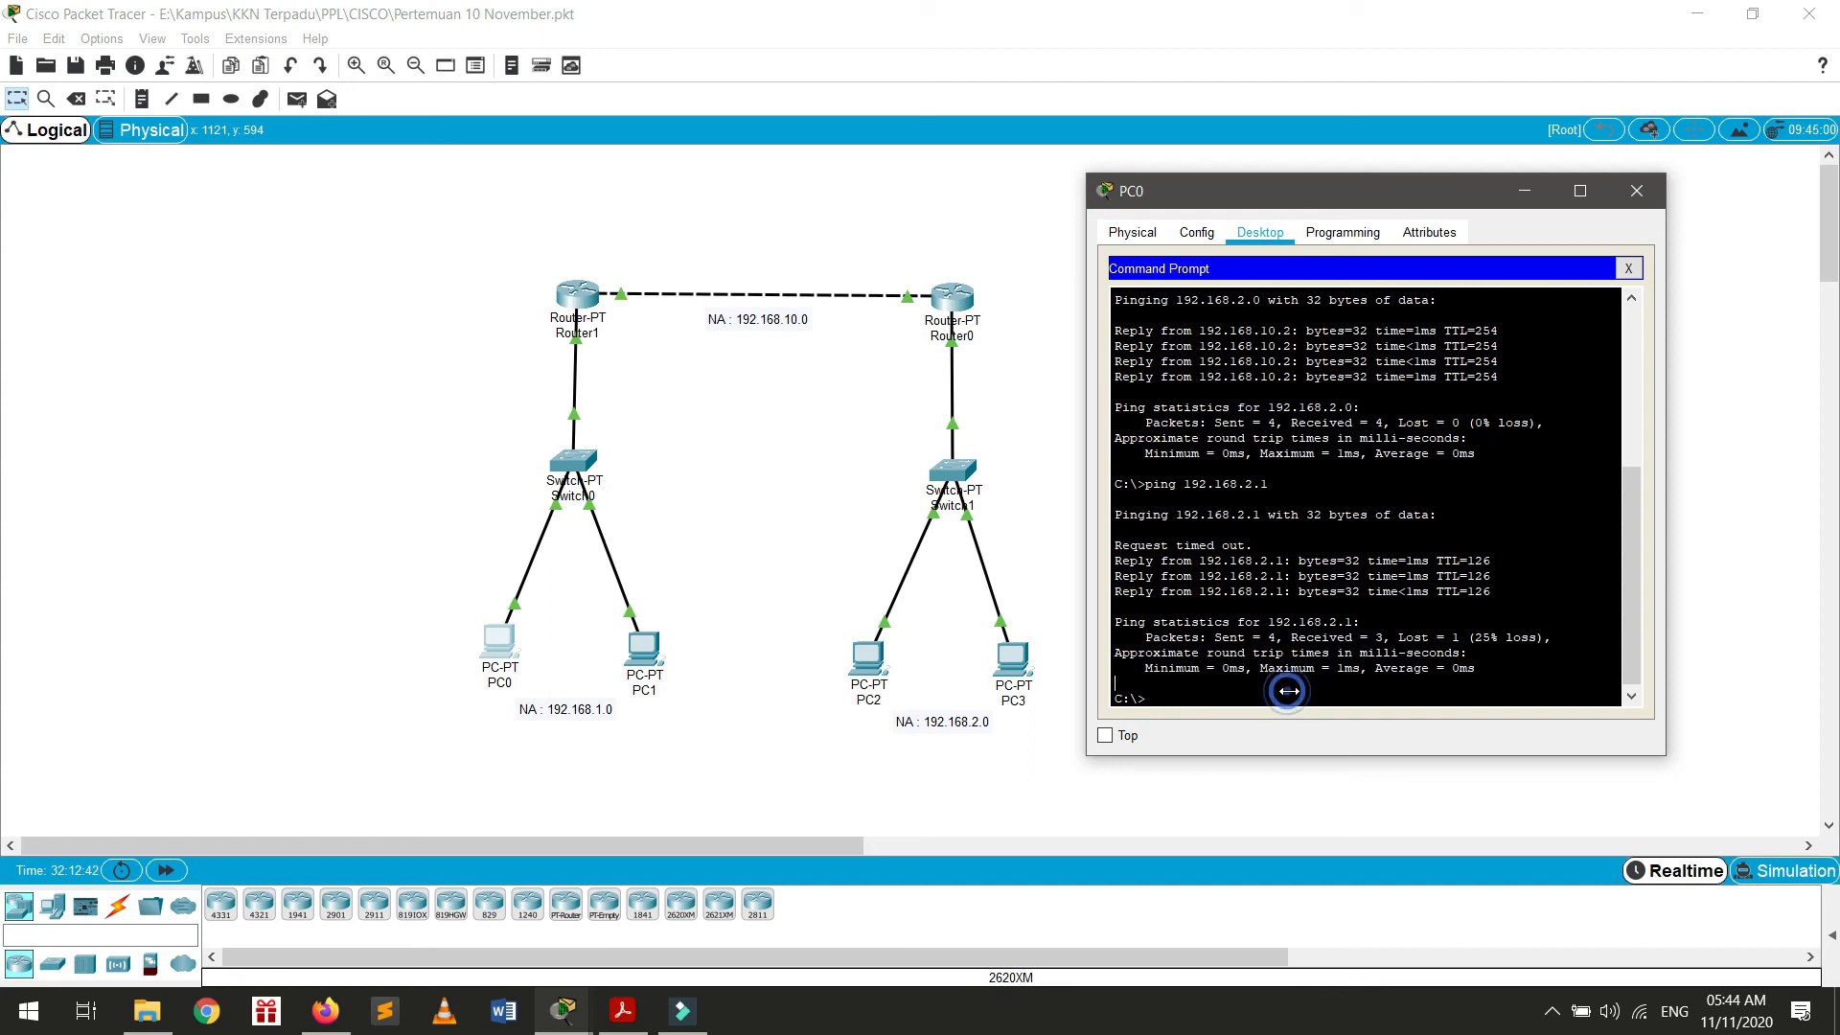